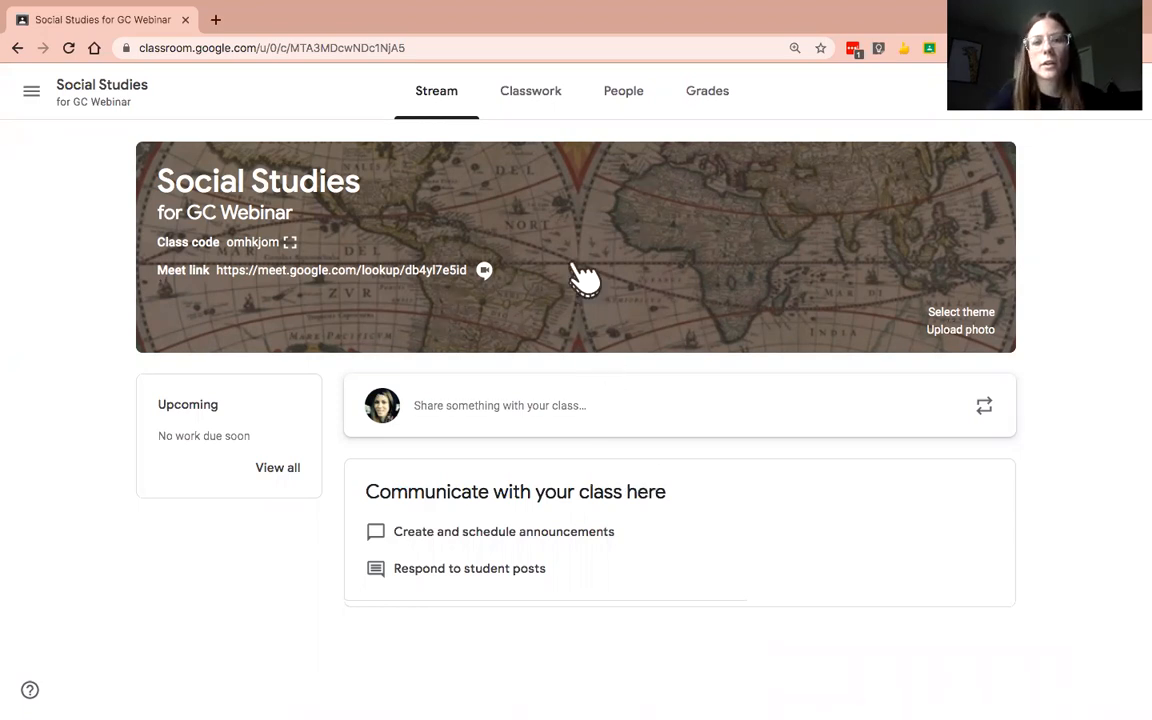
Step: Create a new assignment in the Social Studies classwork and title it "Test Assignment"
{"action": "left_click", "coordinate": [548, 118]}
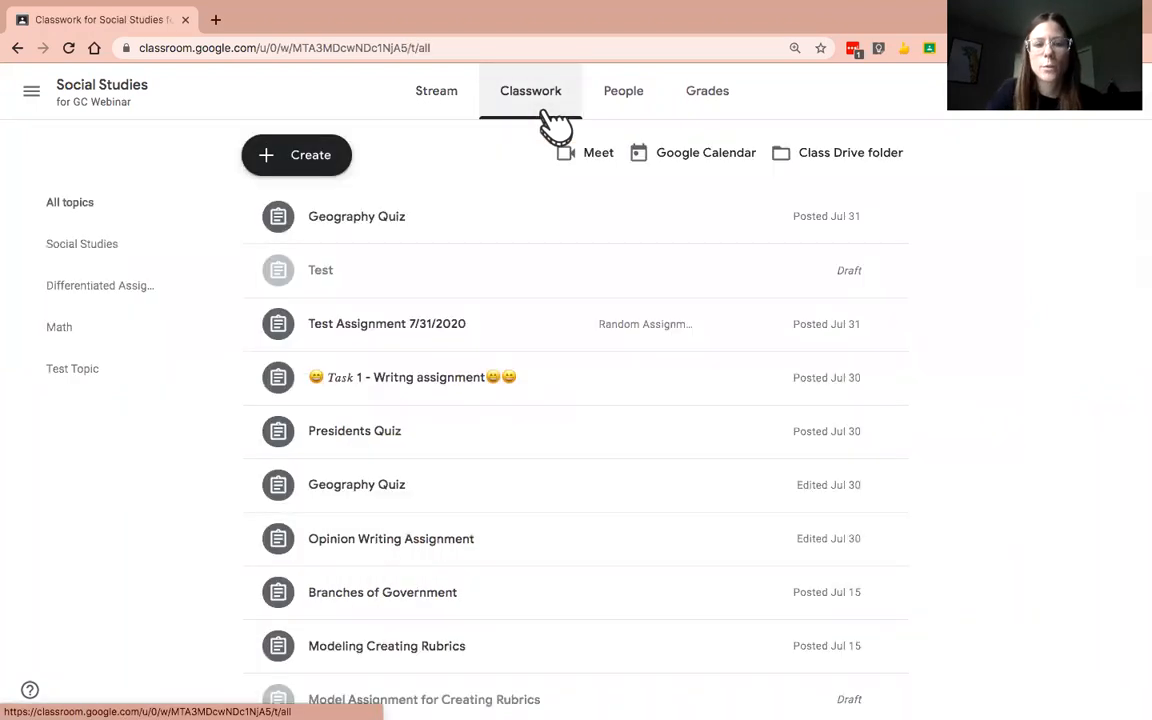
{"action": "left_click", "coordinate": [297, 162]}
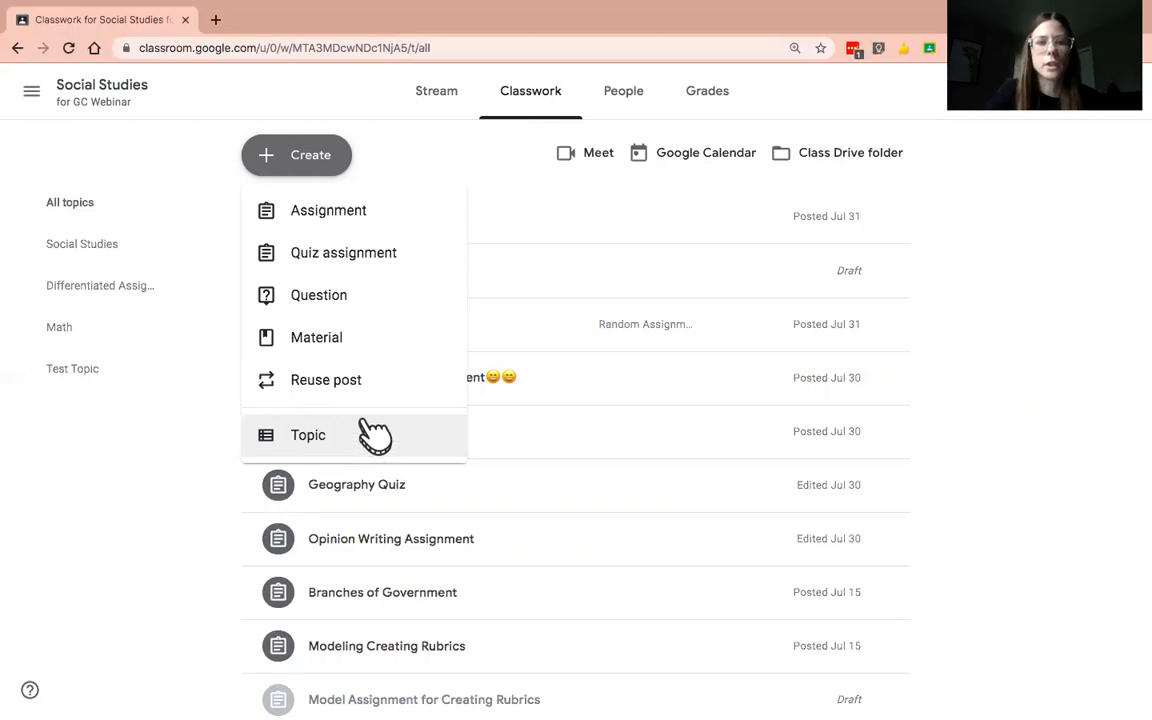
{"action": "left_click", "coordinate": [340, 225]}
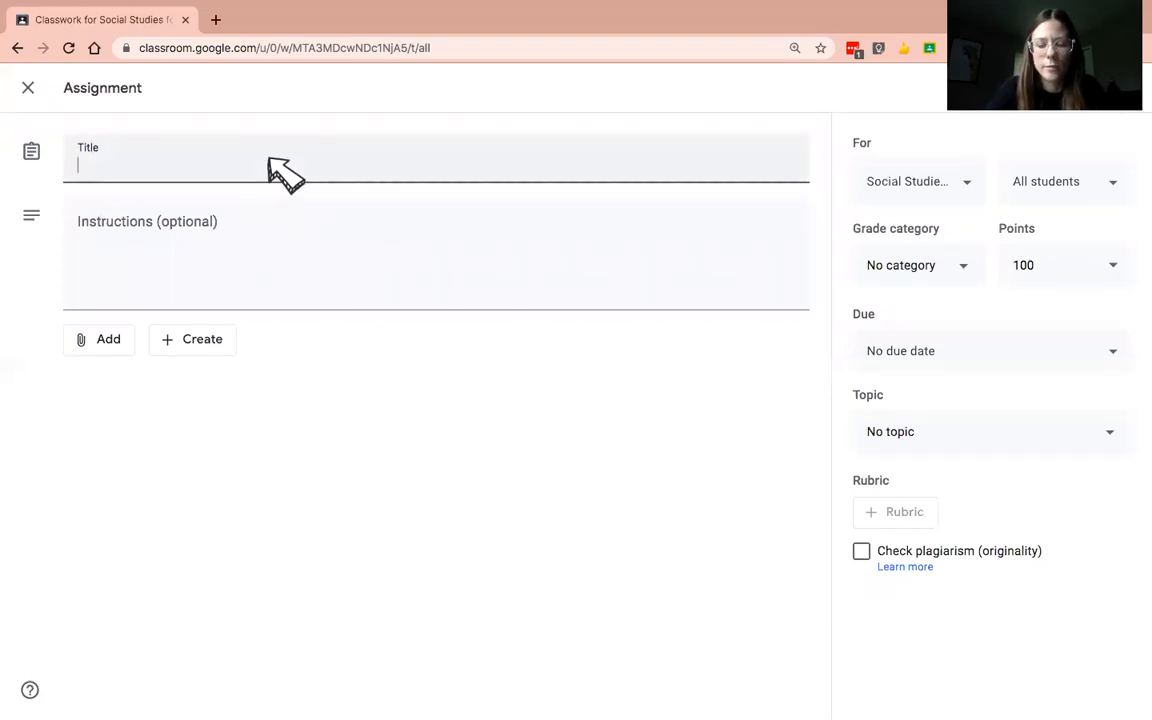
{"action": "type", "text": "Te"}
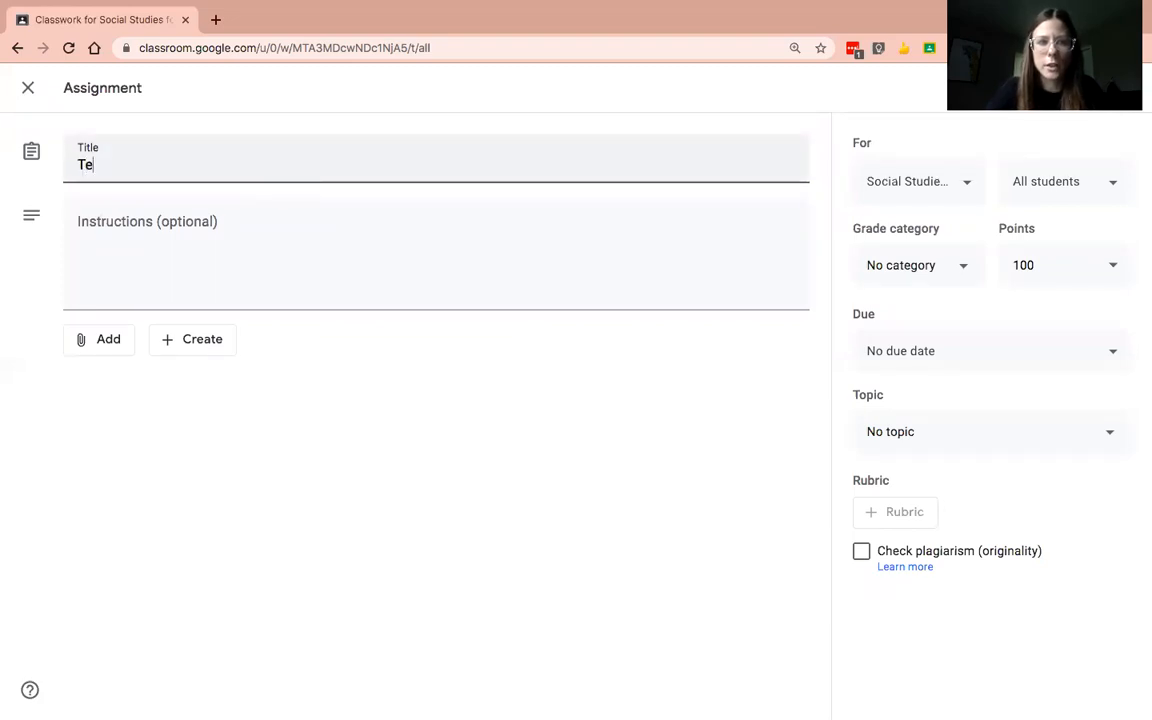
{"action": "type", "text": "st Assignment"}
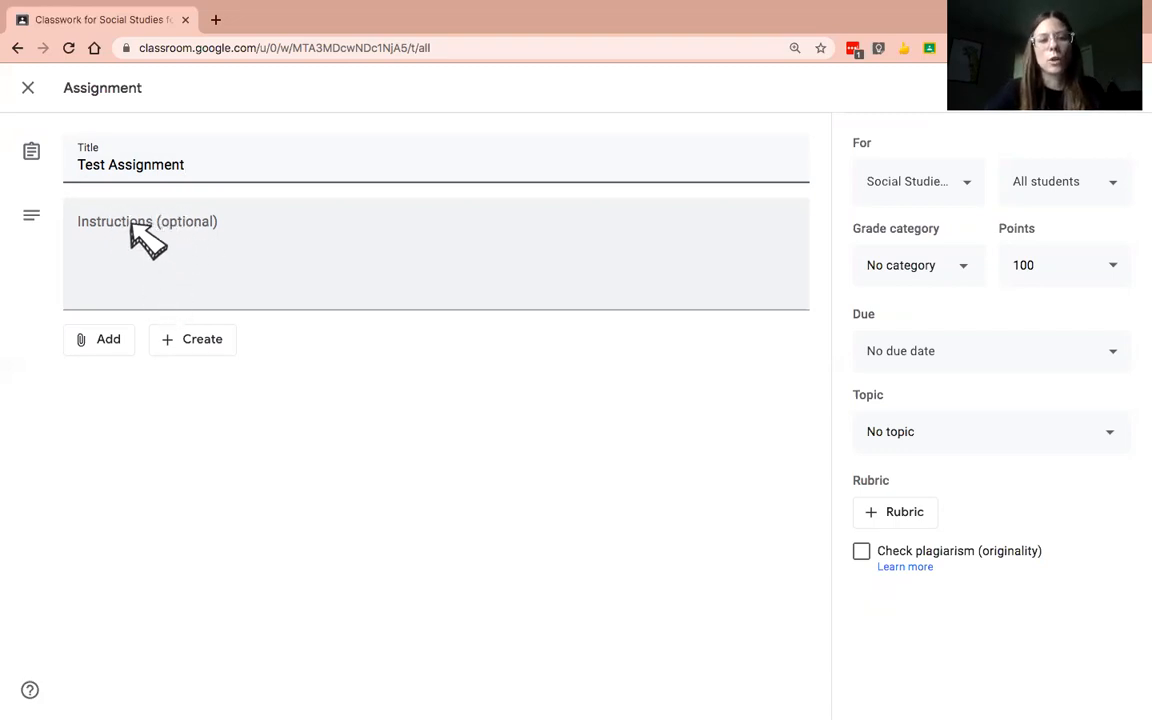
Step: Enter the assignment instructions "Read through the directions on the attached assignment."
{"action": "left_click", "coordinate": [131, 224]}
{"action": "type", "text": "Re"}
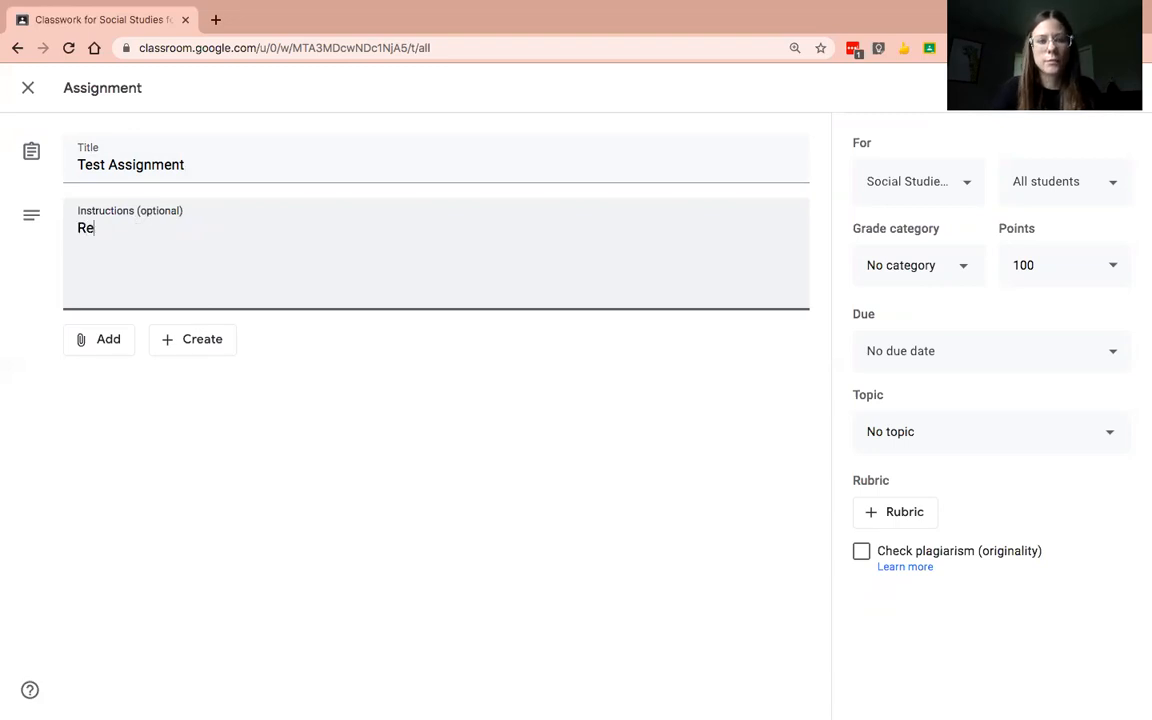
{"action": "type", "text": "ad through the"}
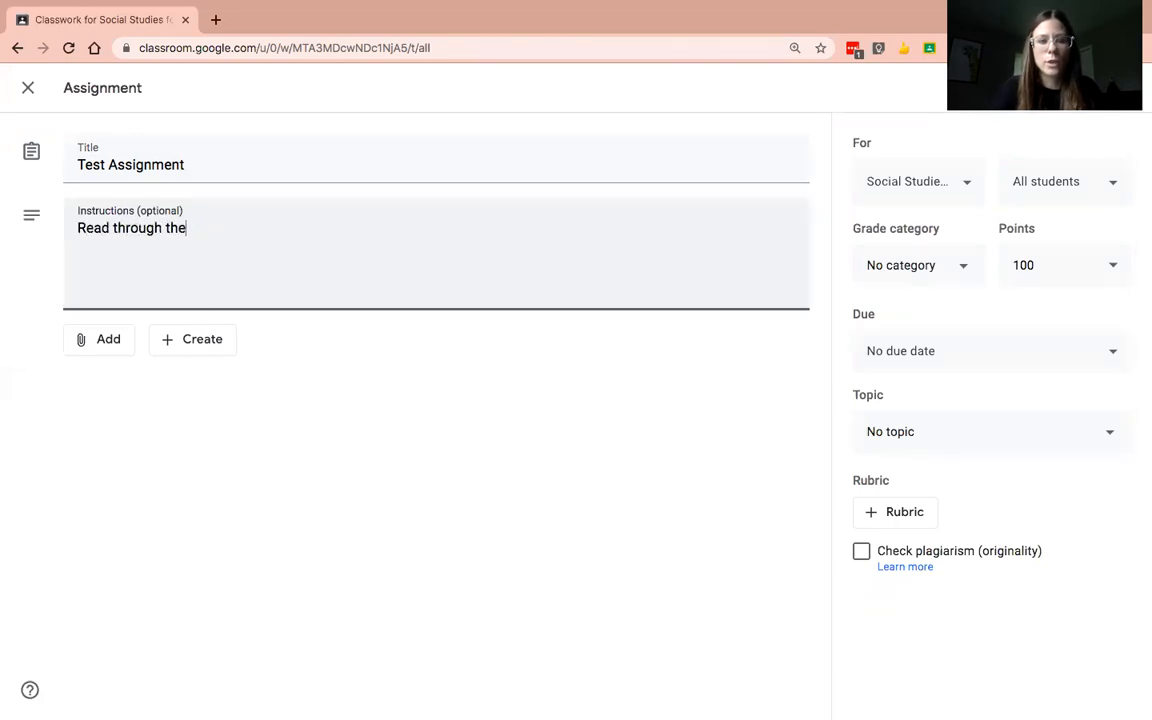
{"action": "type", "text": " directions o"}
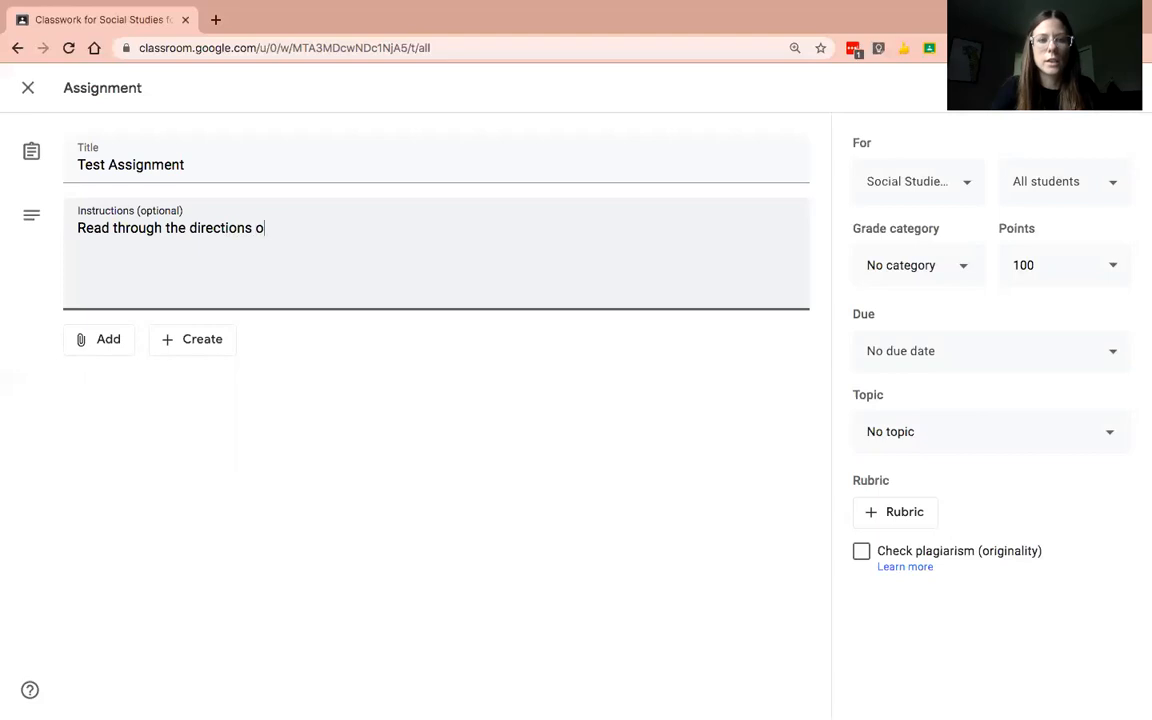
{"action": "type", "text": "n the attache"}
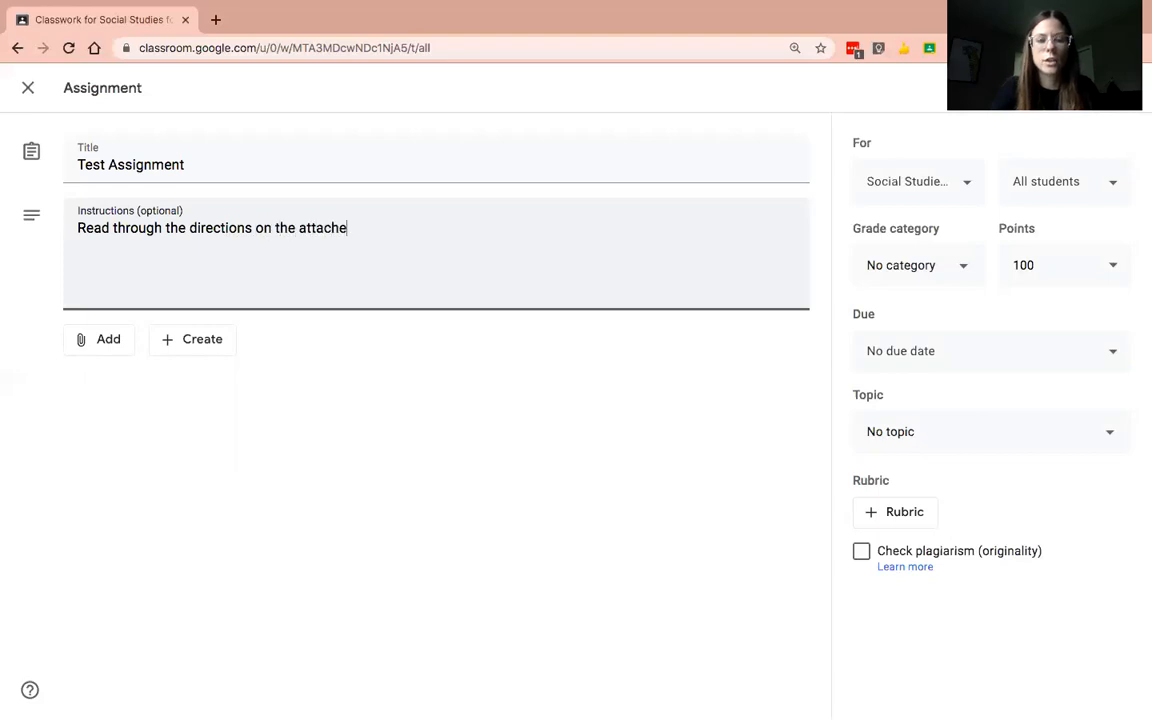
{"action": "type", "text": "d assignment."}
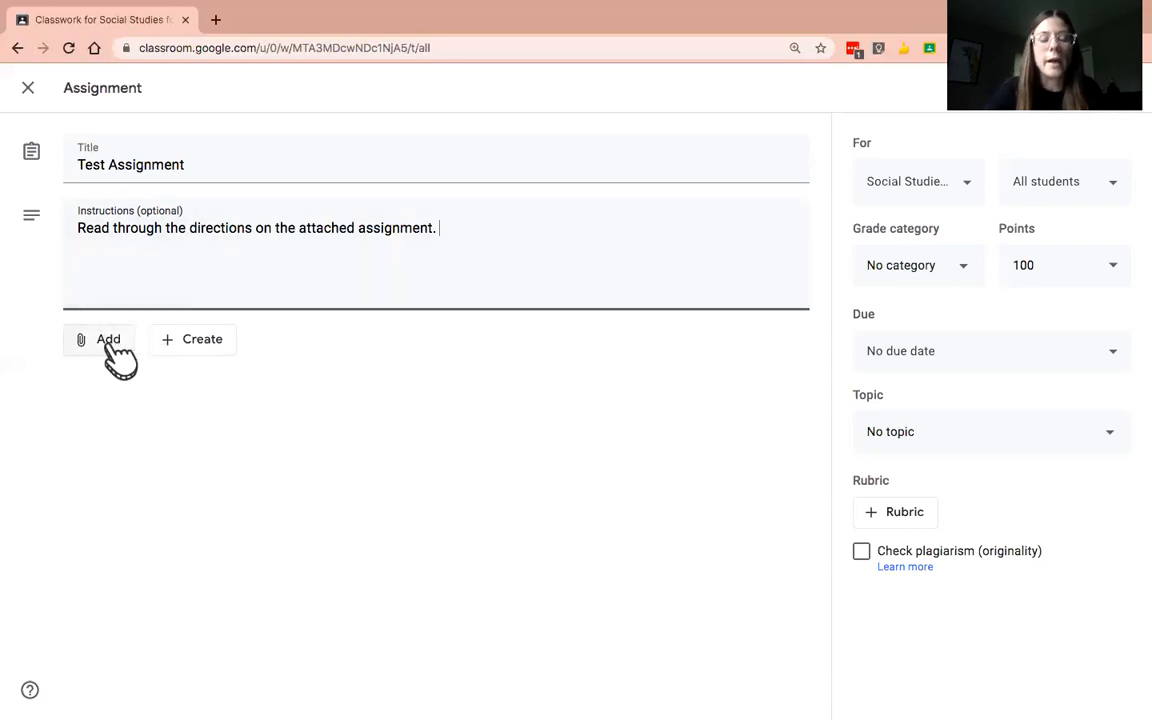
{"action": "left_click", "coordinate": [110, 345]}
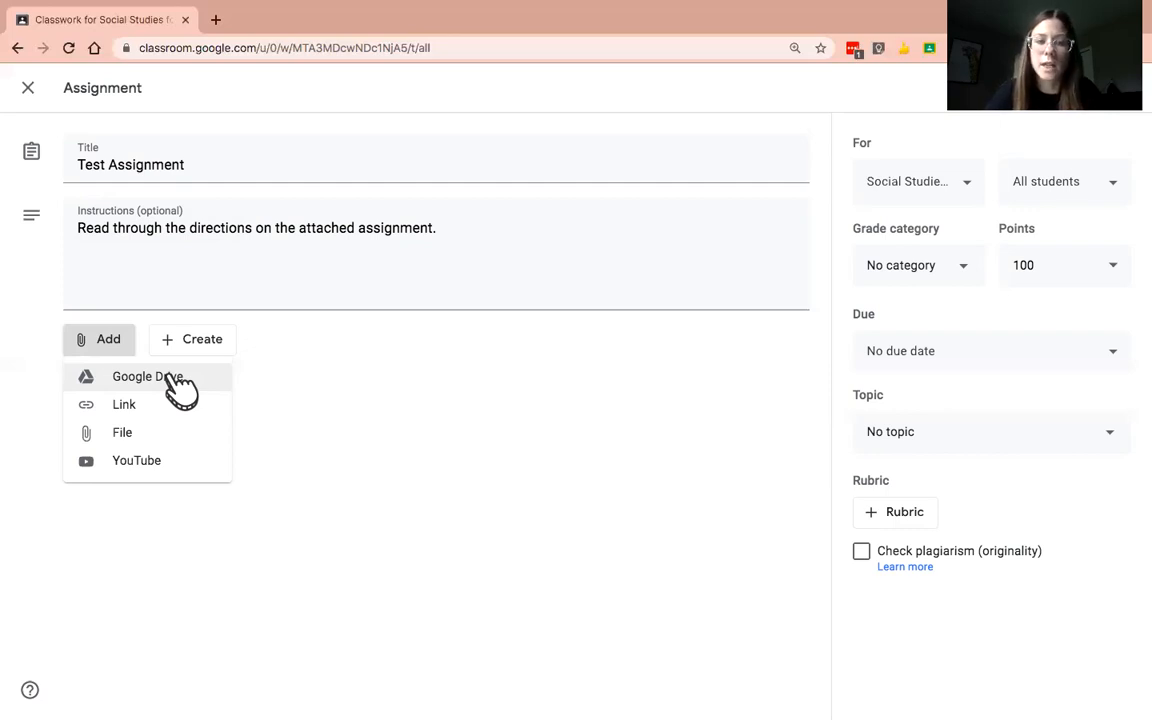
{"action": "left_click", "coordinate": [148, 462]}
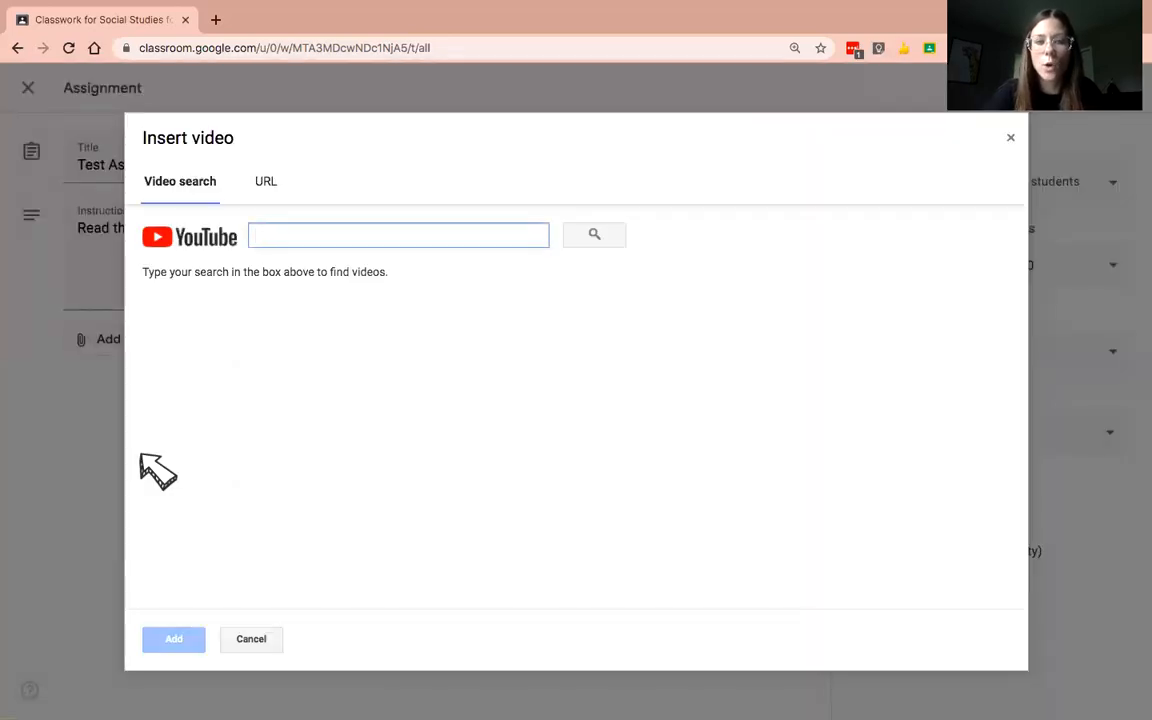
{"action": "left_click", "coordinate": [289, 198]}
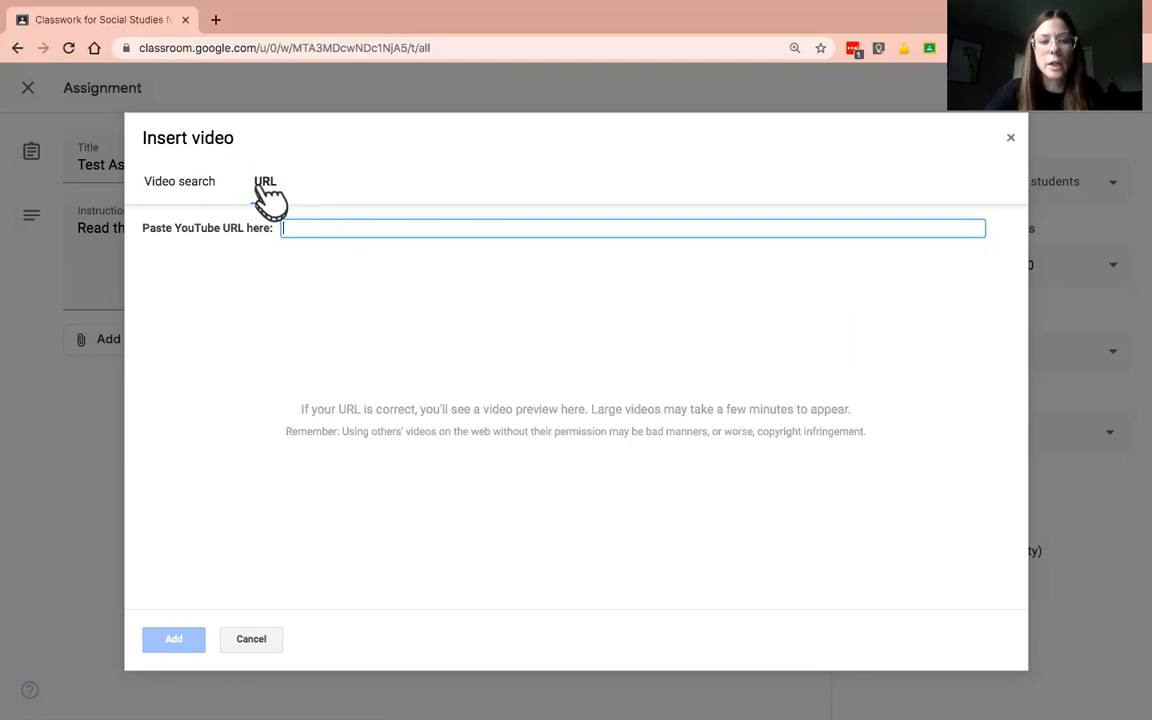
{"action": "left_click", "coordinate": [248, 640]}
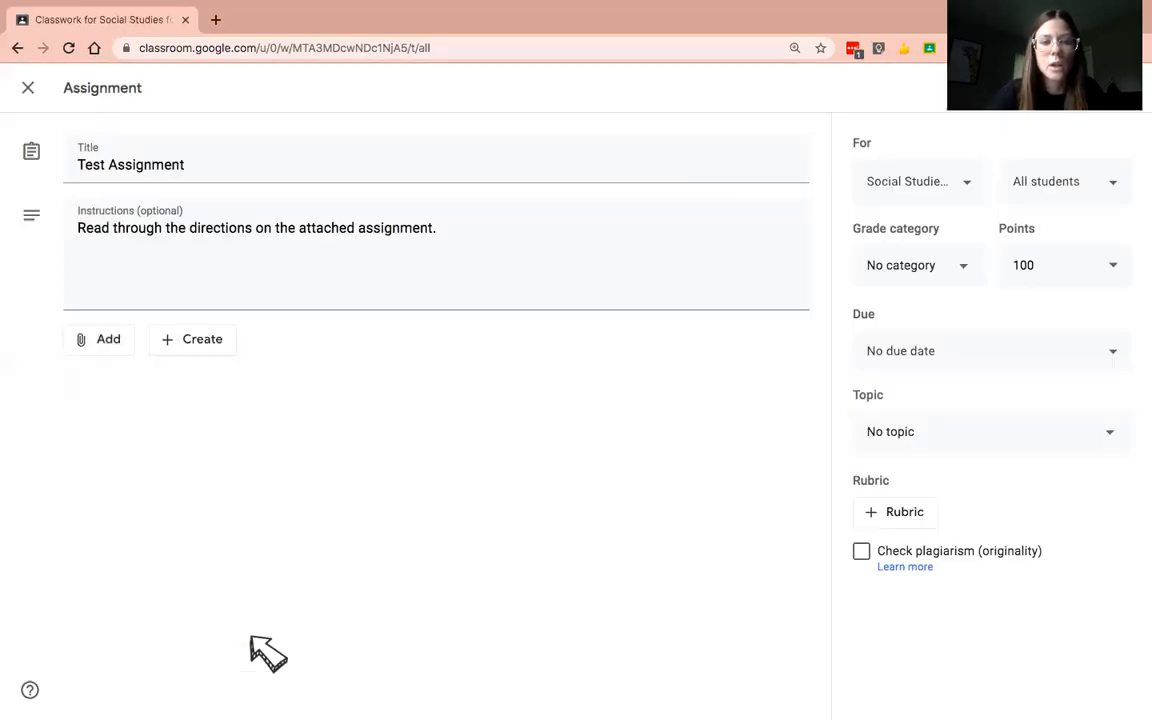
Step: Create a new Google Docs document as the assignment's attachment and bring the blank document into view
{"action": "left_click", "coordinate": [205, 345]}
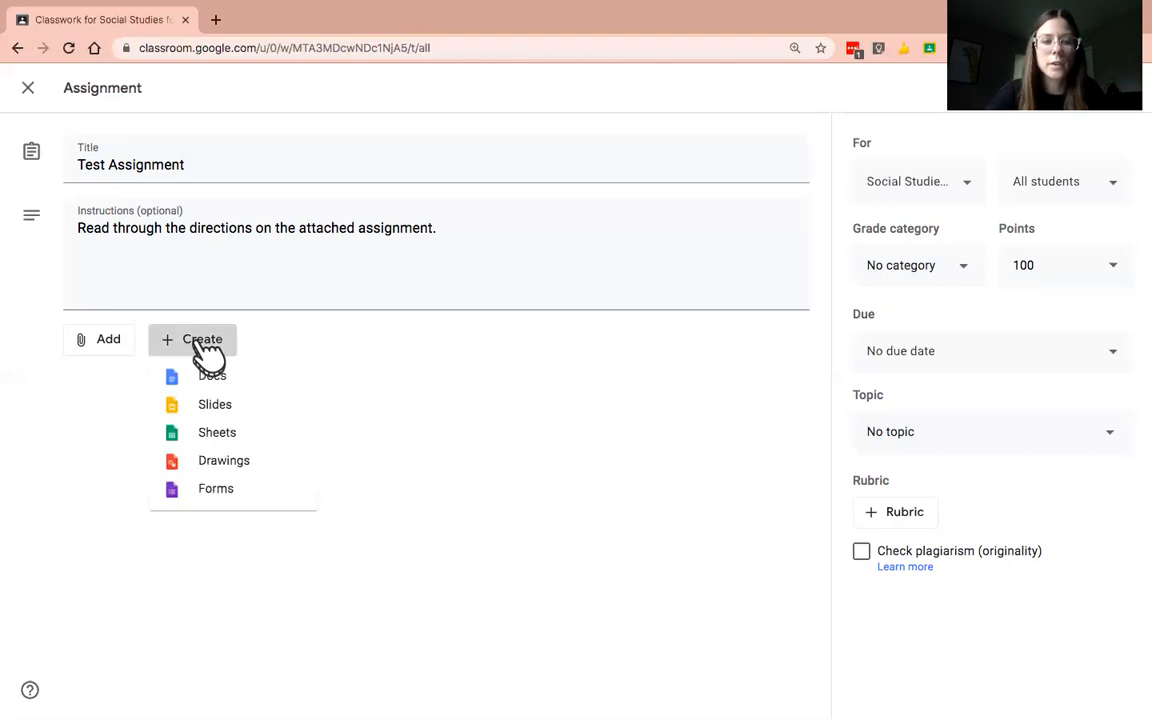
{"action": "left_click", "coordinate": [208, 378]}
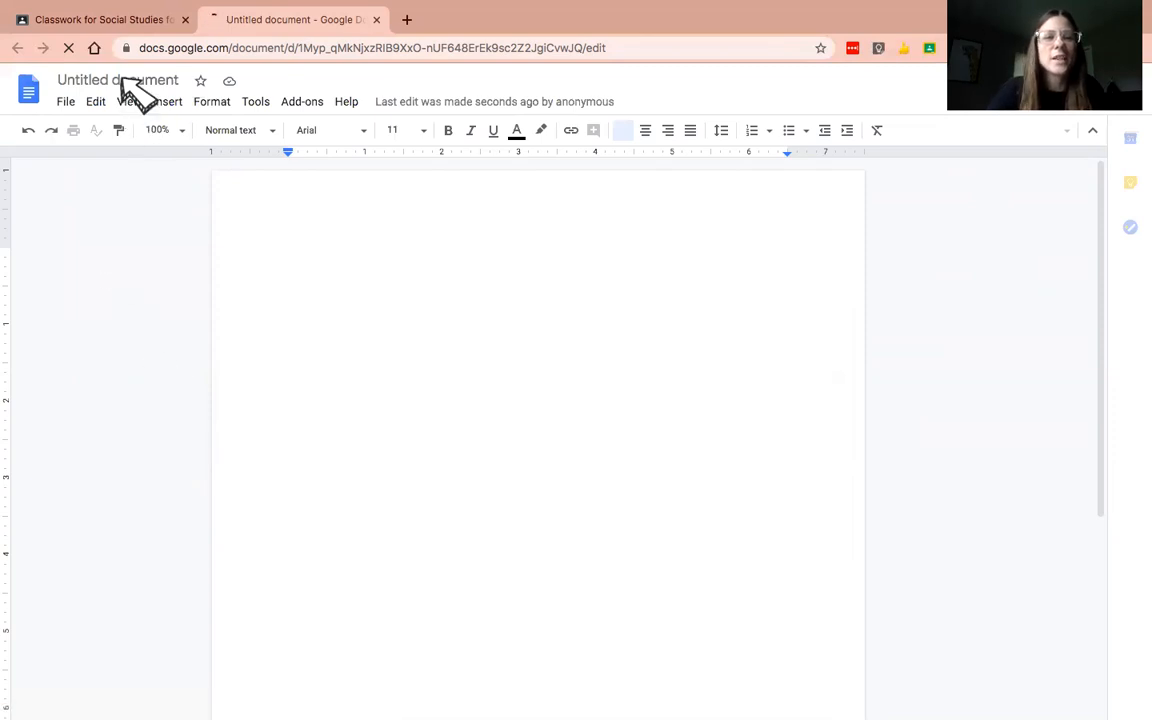
{"action": "left_click", "coordinate": [103, 20]}
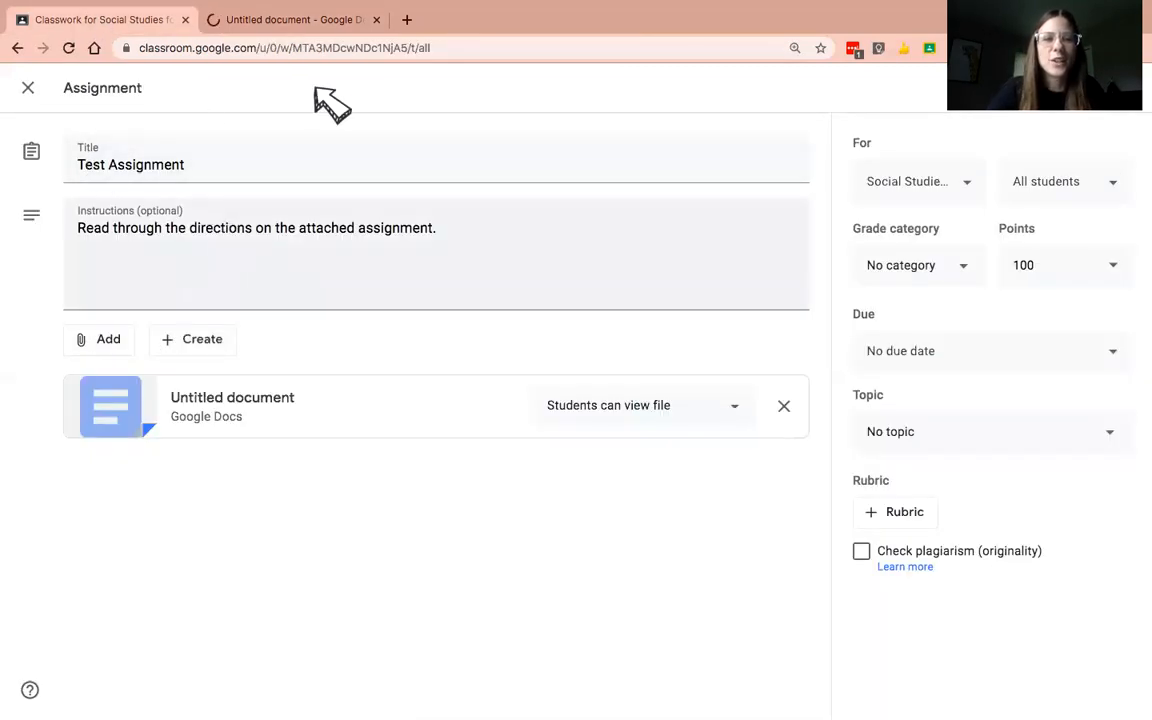
{"action": "left_click", "coordinate": [292, 19]}
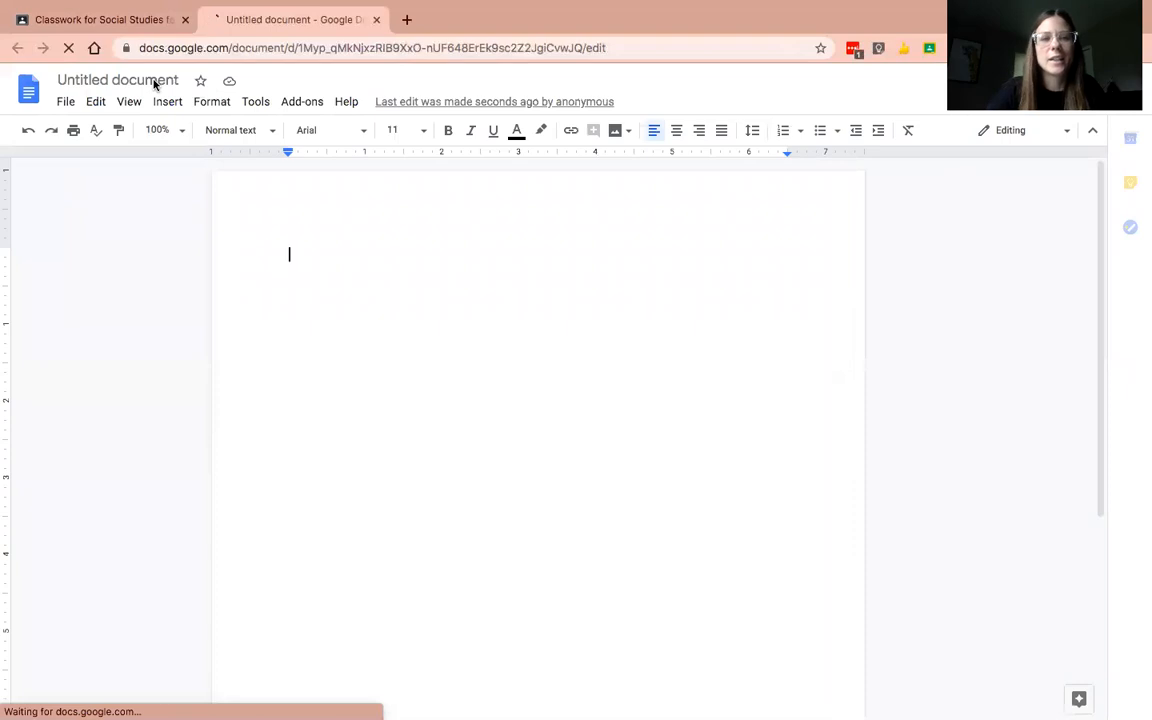
Step: Rename the untitled document as "Test Assignment"
{"action": "left_click", "coordinate": [155, 84]}
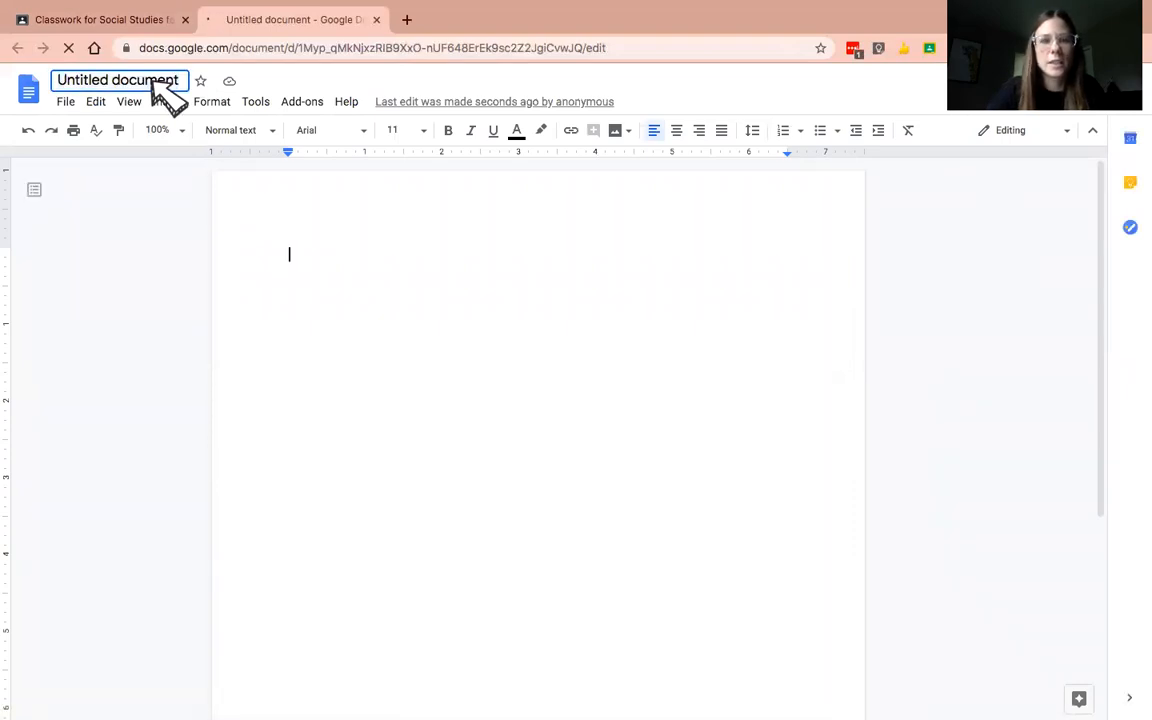
{"action": "double_click", "coordinate": [155, 84]}
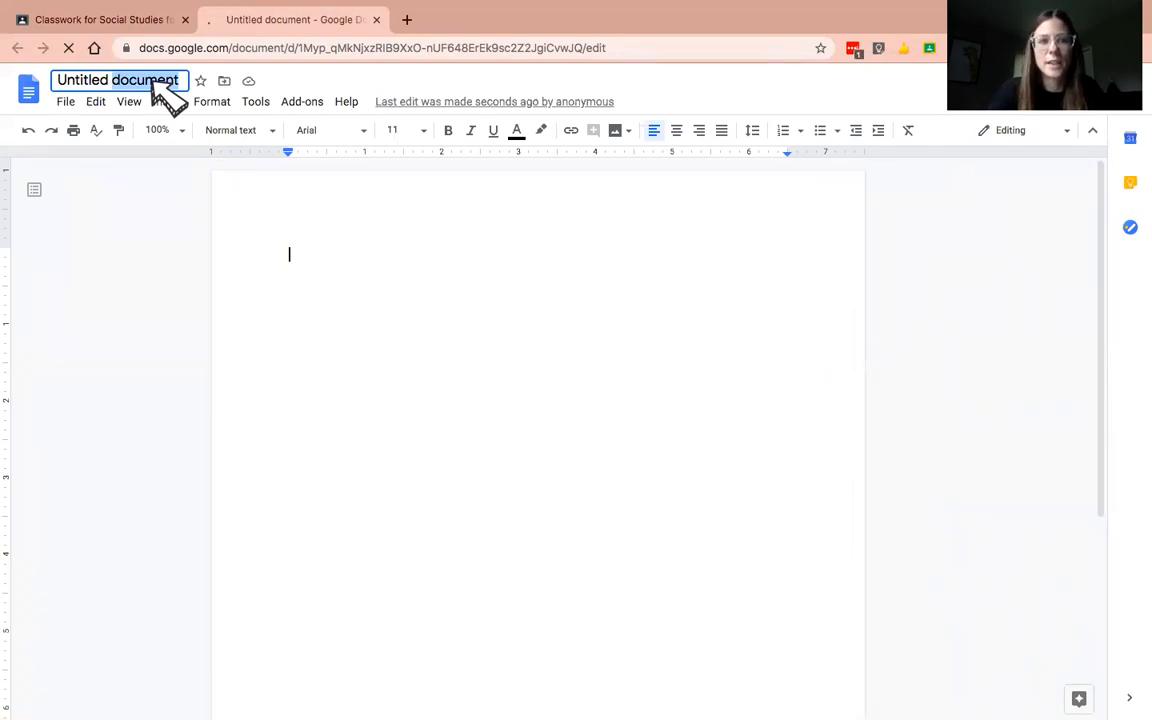
{"action": "triple_click", "coordinate": [155, 83]}
{"action": "type", "text": "T"}
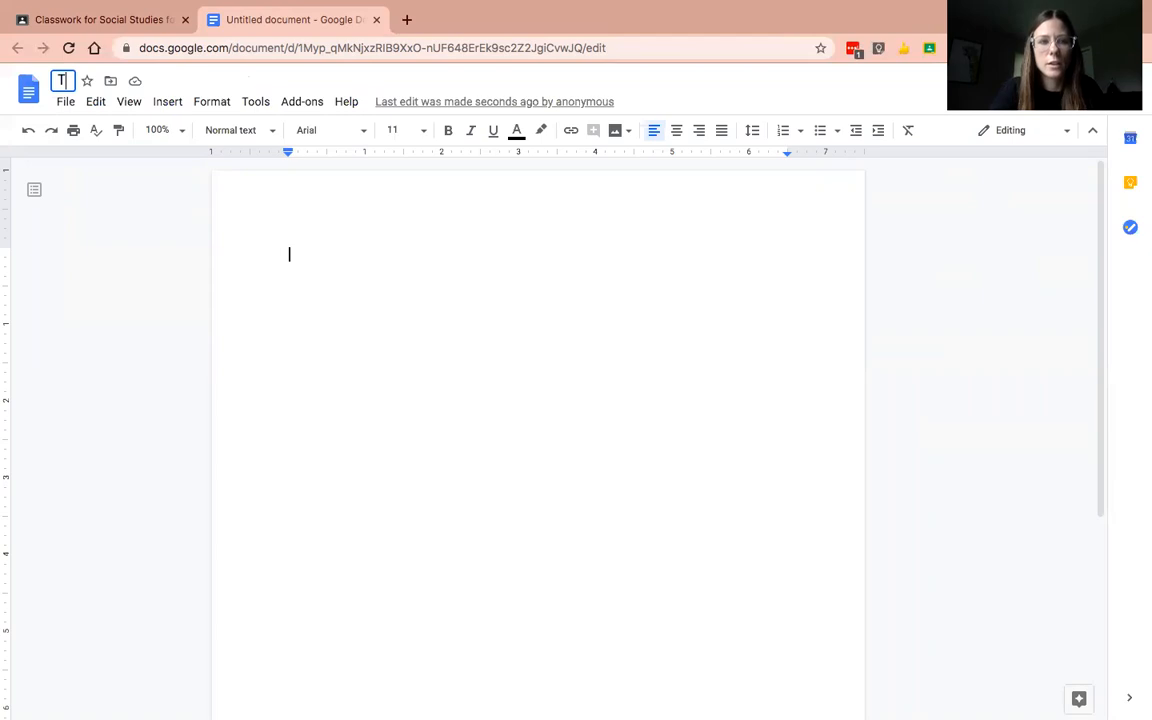
{"action": "type", "text": "est Assignment"}
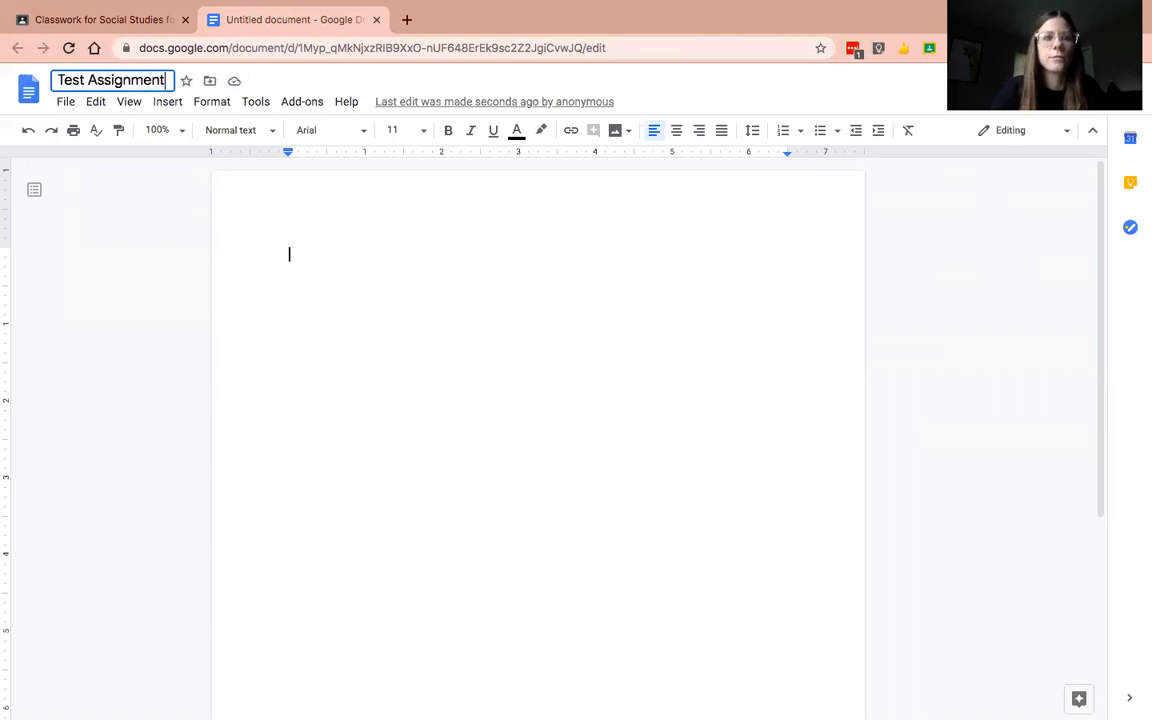
{"action": "key", "text": "Return"}
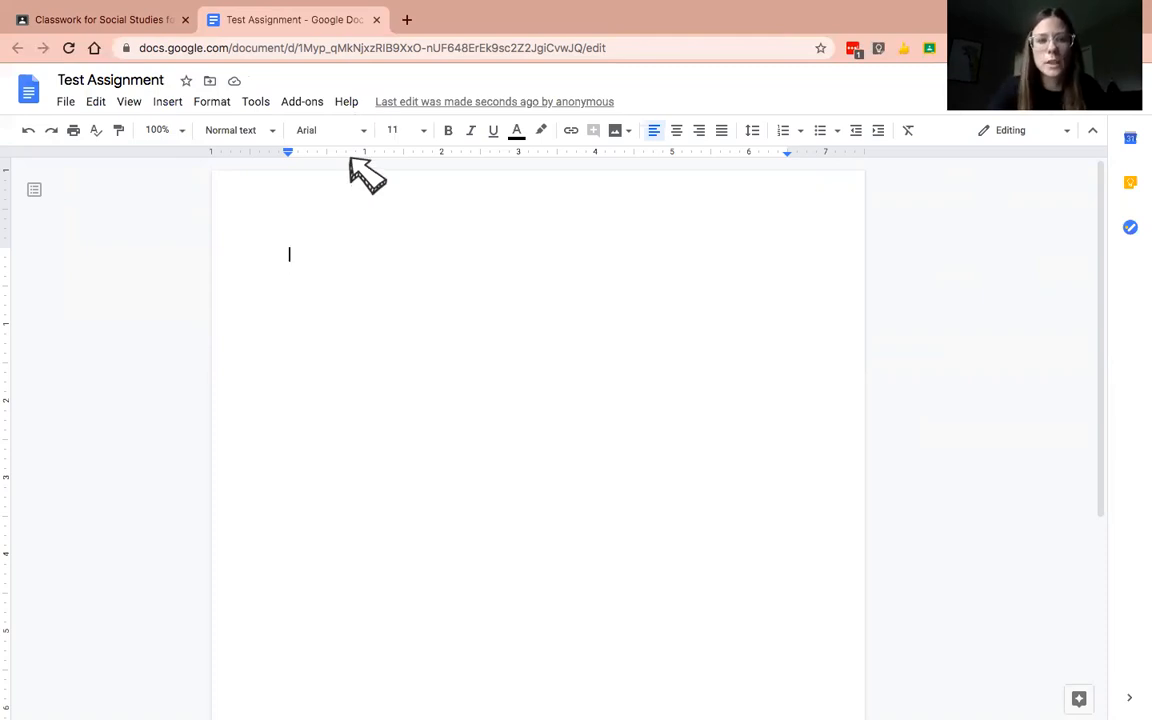
Step: Set the font size to 18 and write "In the writing space below, tell me about 3 important events that happened over the summer."
{"action": "left_click", "coordinate": [410, 130]}
{"action": "left_click", "coordinate": [396, 312]}
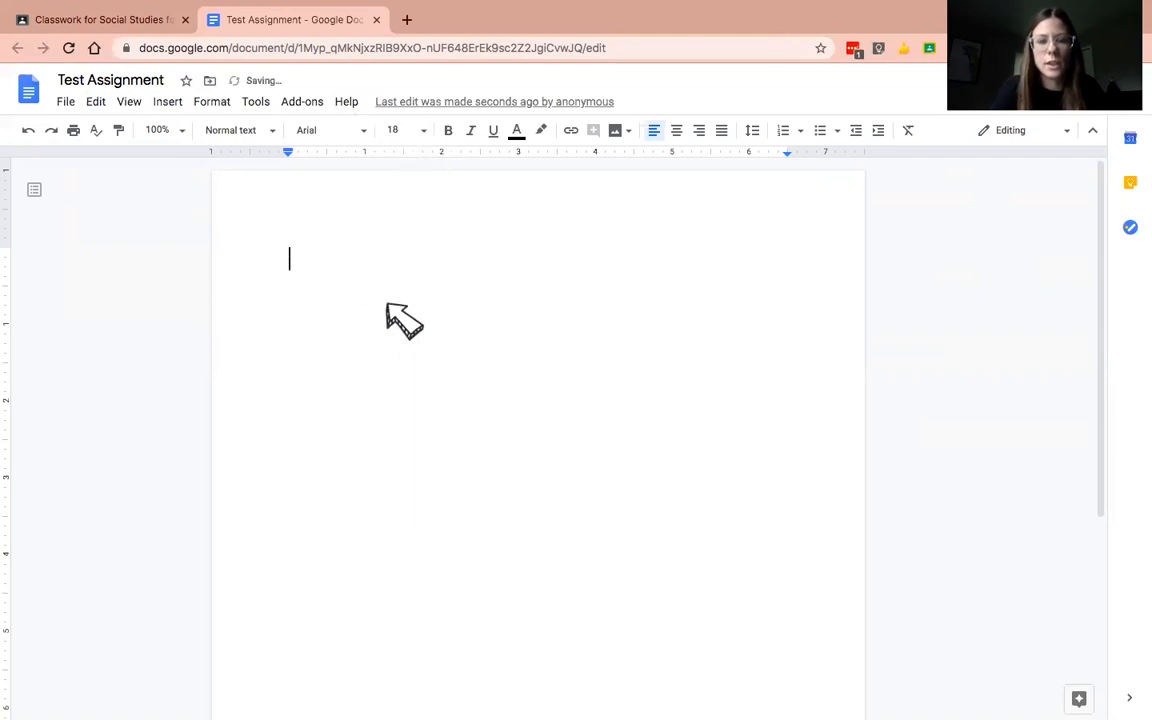
{"action": "type", "text": "In the writing"}
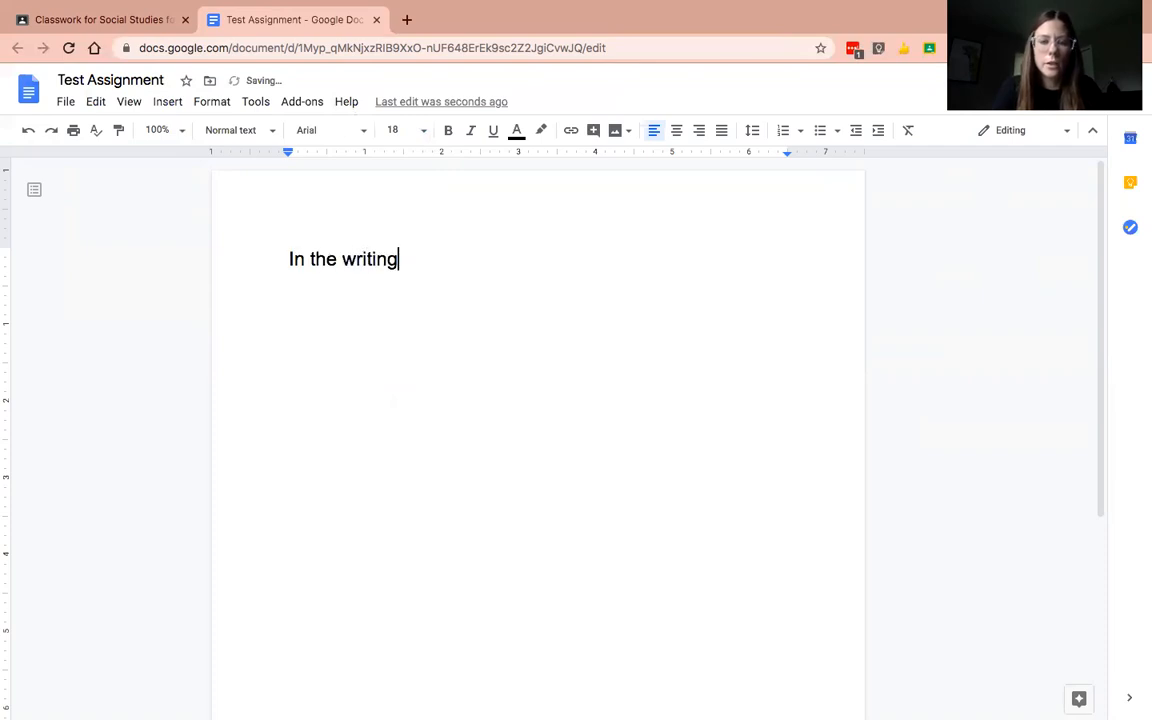
{"action": "type", "text": " space below, "}
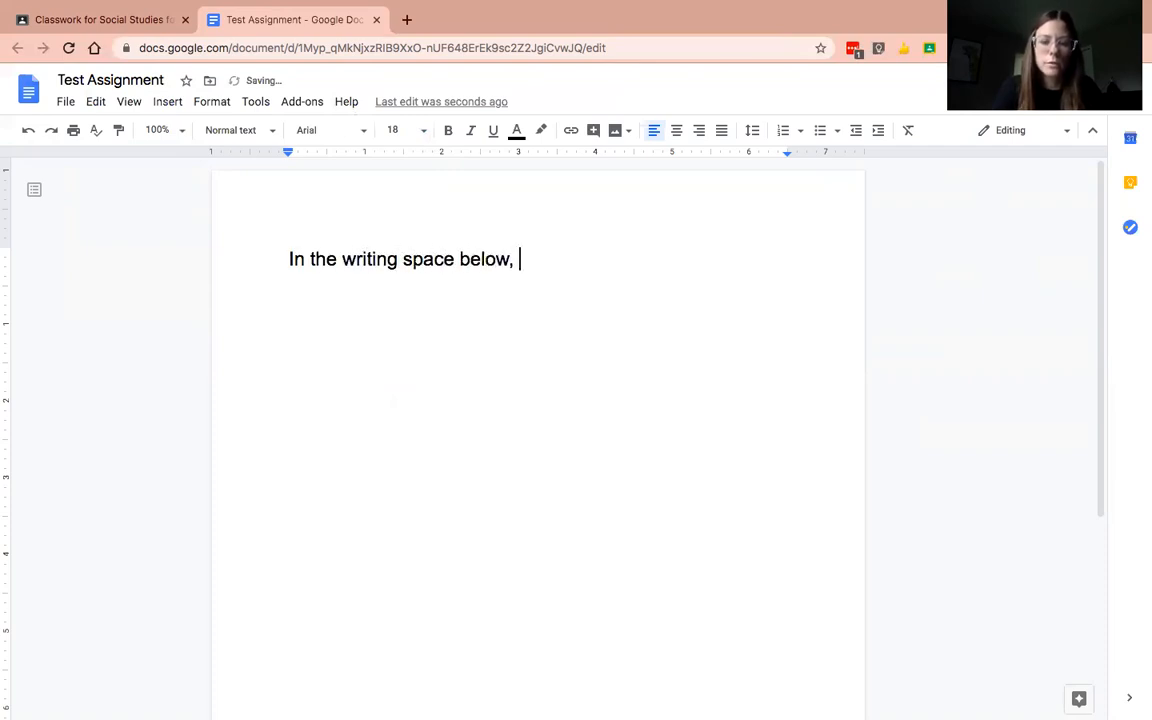
{"action": "type", "text": "tell me "}
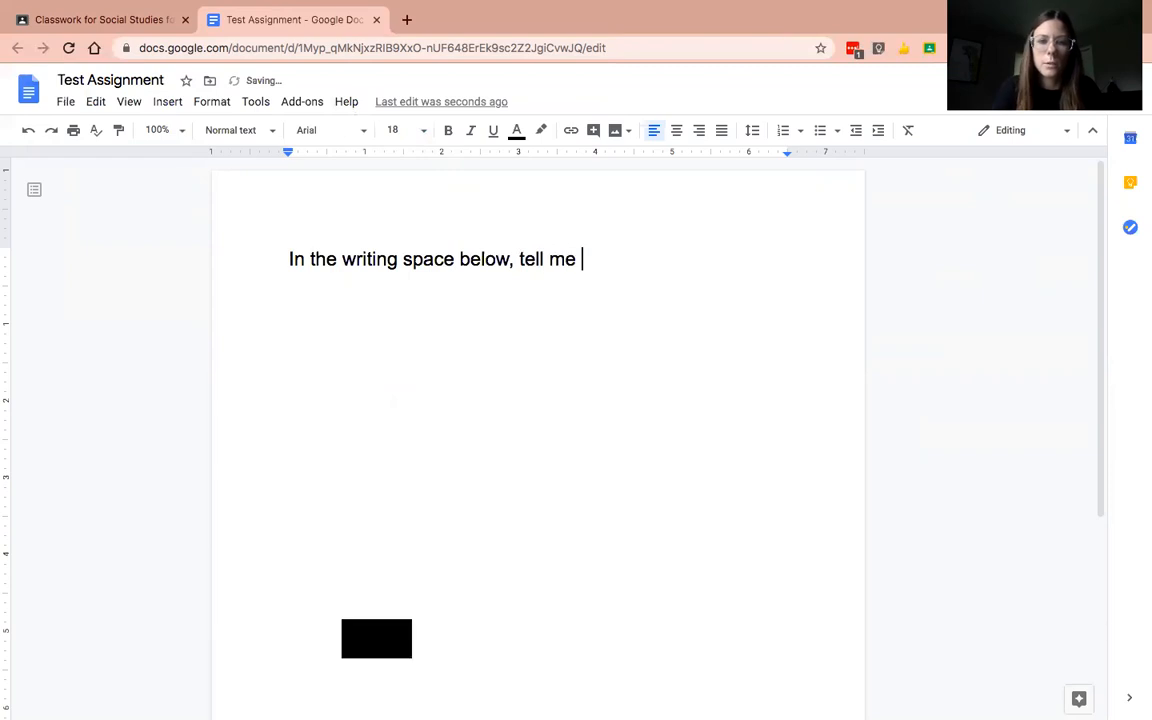
{"action": "type", "text": "about 3 import"}
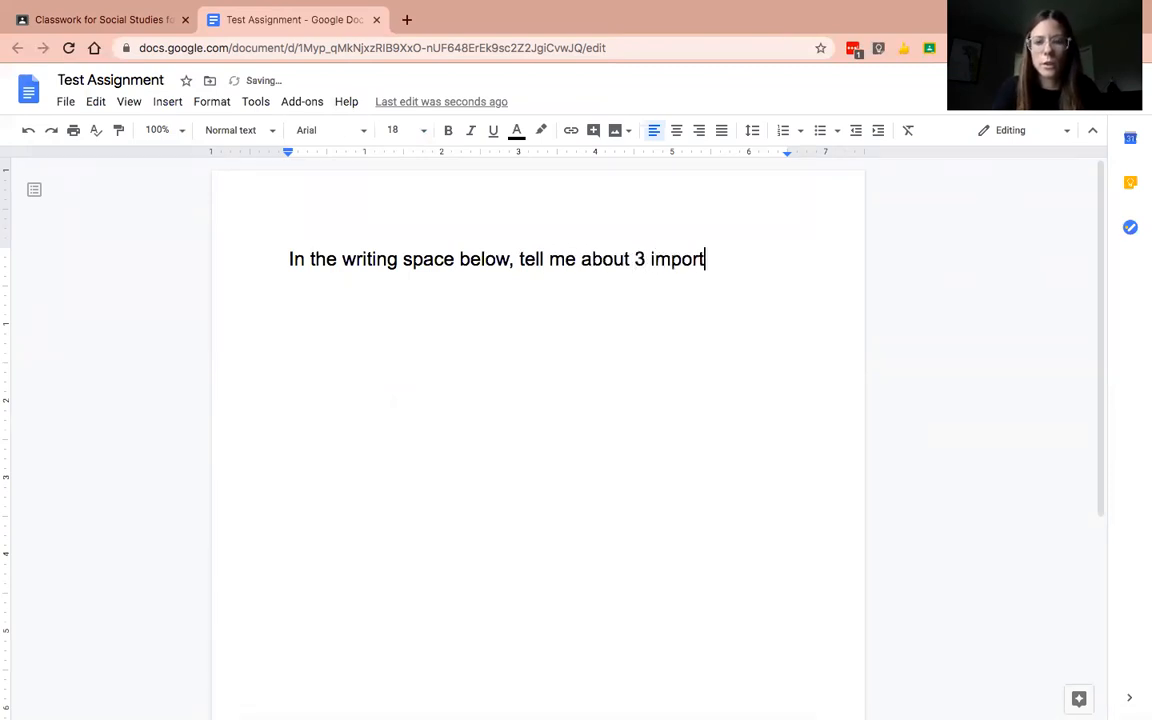
{"action": "type", "text": "ant events that"}
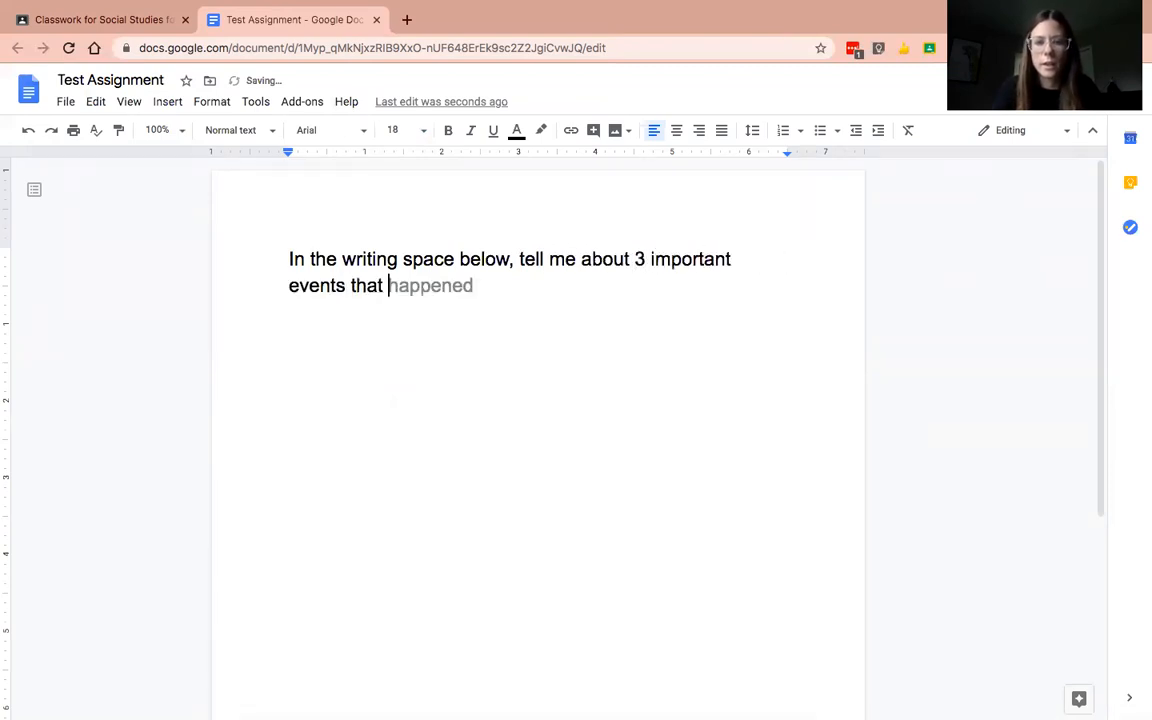
{"action": "key", "text": "Tab"}
{"action": "type", "text": "over the"}
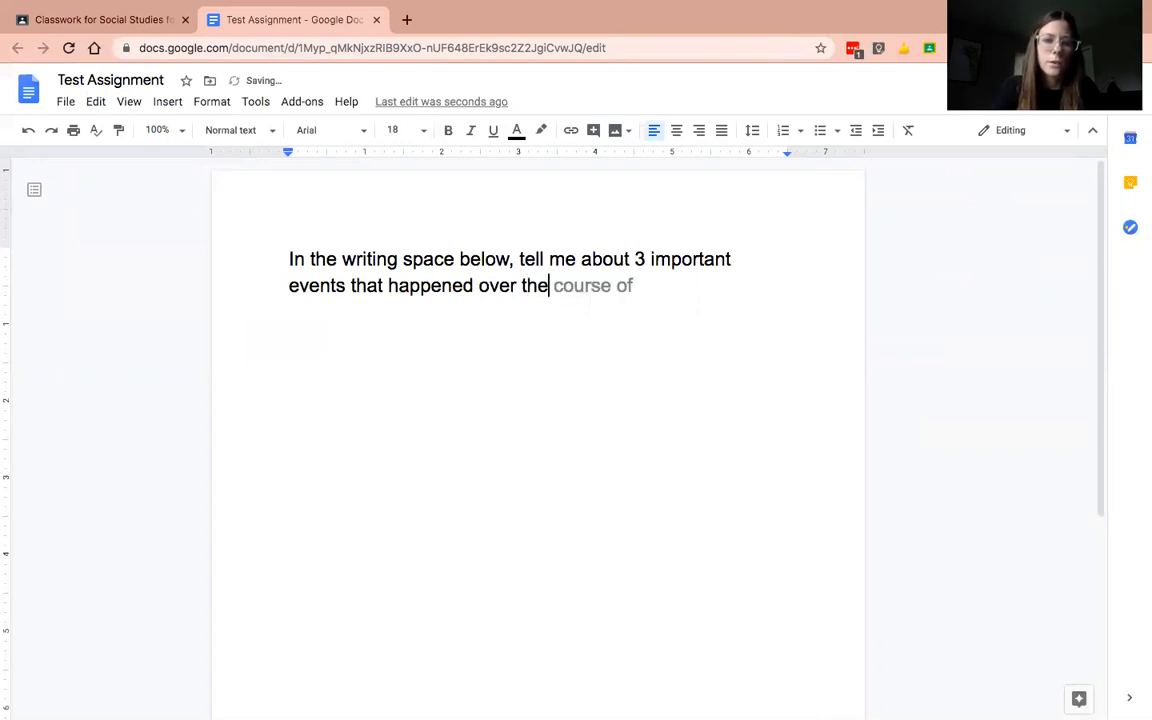
{"action": "type", "text": " summer."}
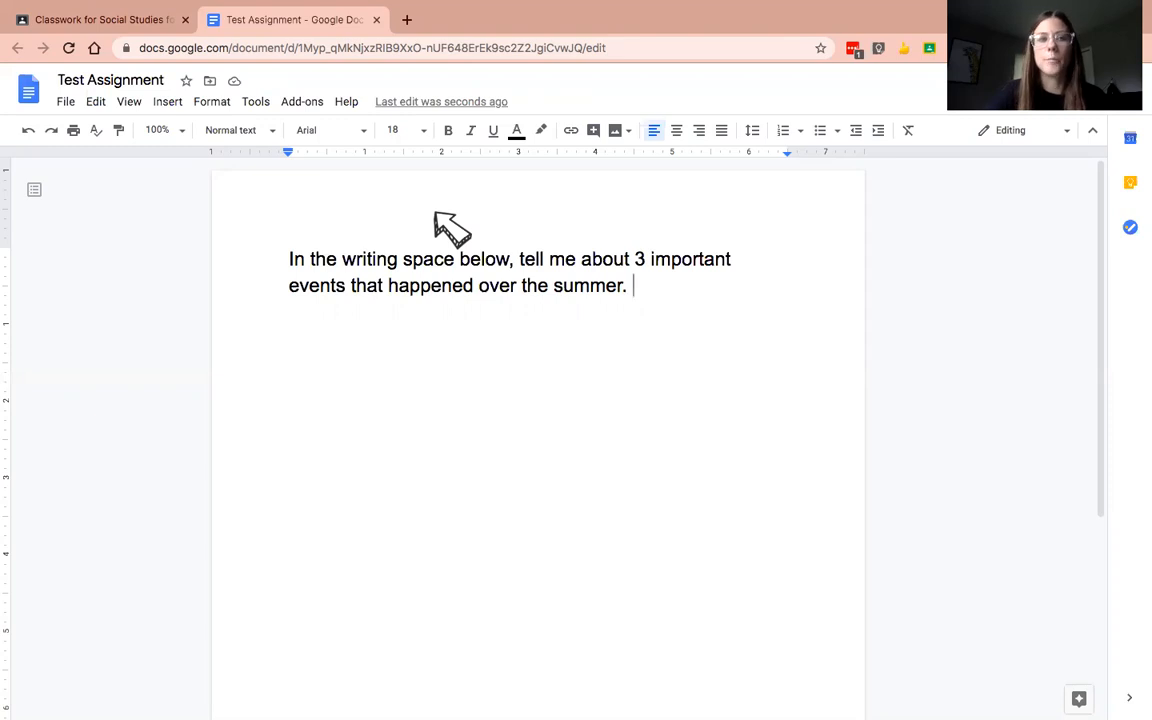
Step: Return to the assignment in Google Classroom and set the attached document to "Make a copy for each student"
{"action": "left_click", "coordinate": [127, 14]}
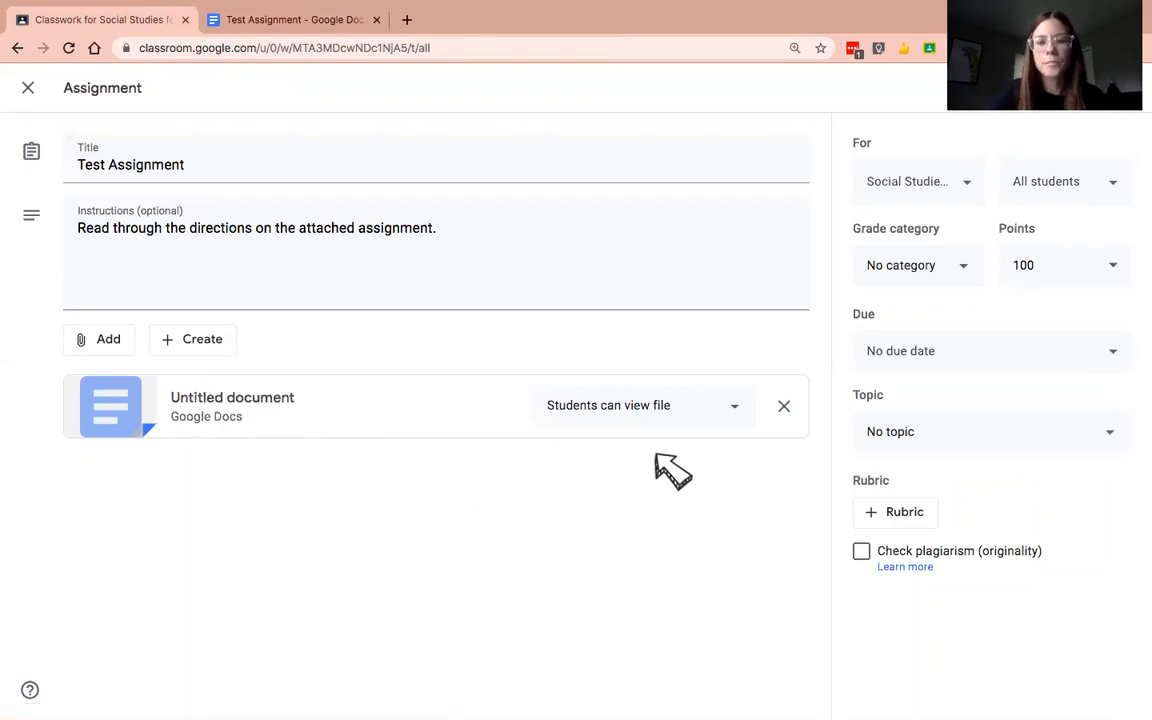
{"action": "left_click", "coordinate": [737, 412]}
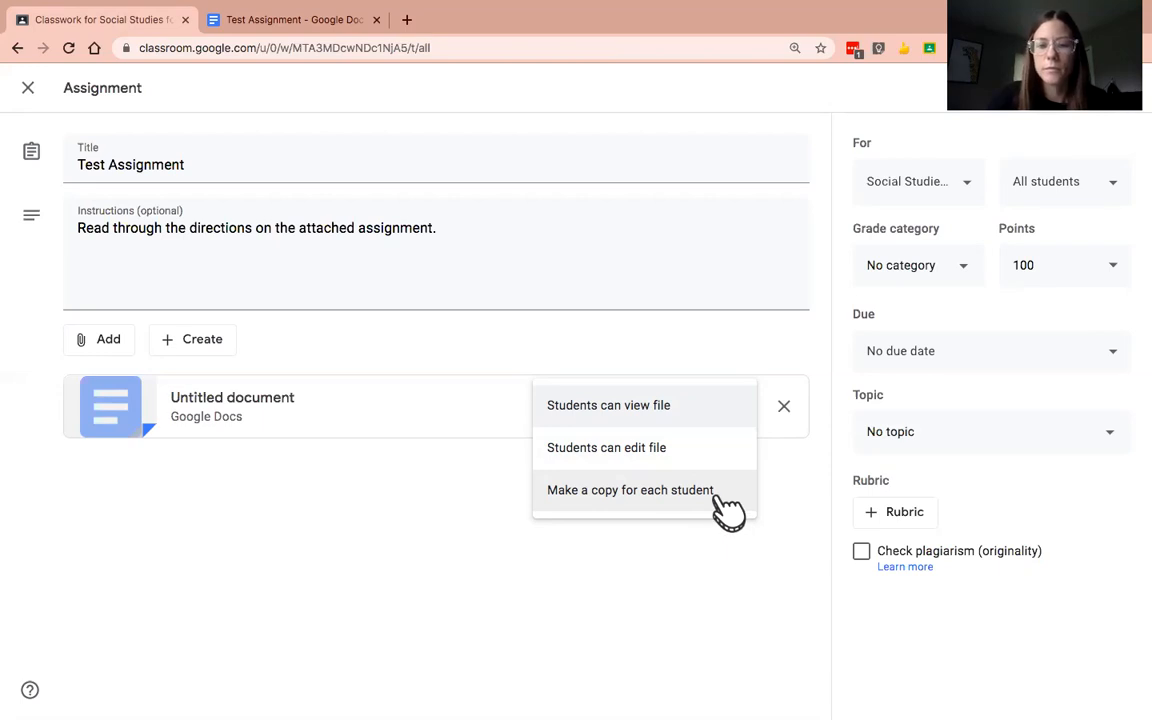
{"action": "left_click", "coordinate": [724, 505]}
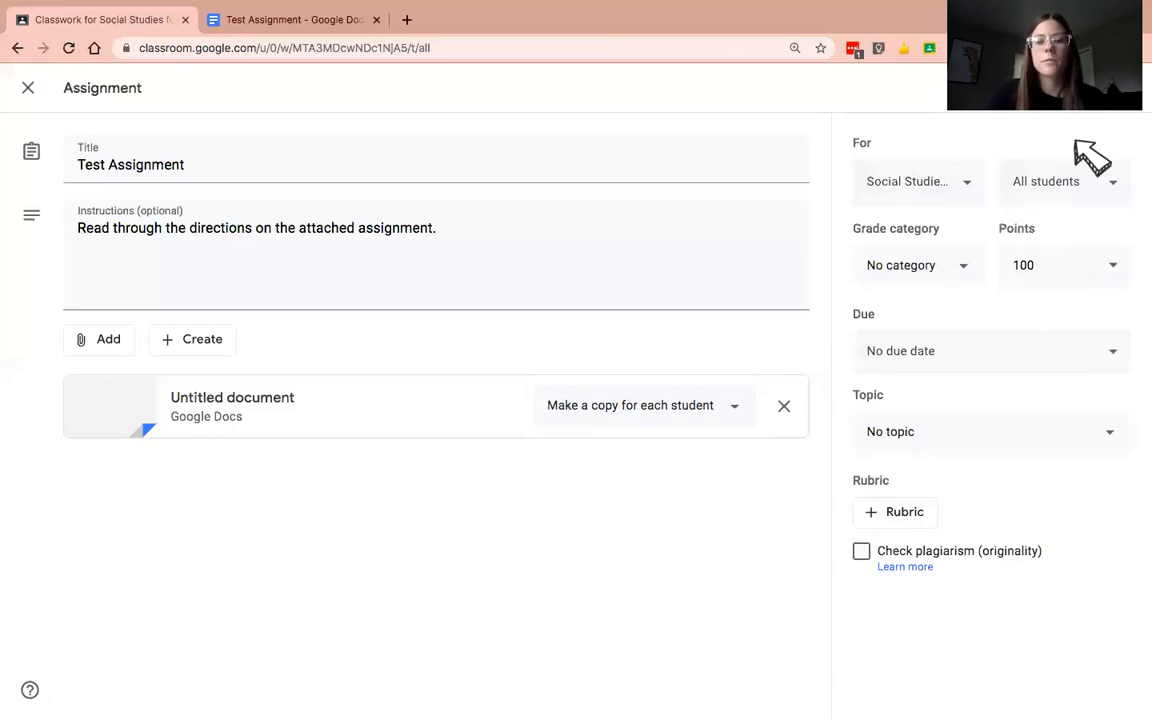
Step: Deselect all students and assign the work only to the first student in the class list
{"action": "left_click", "coordinate": [1121, 194]}
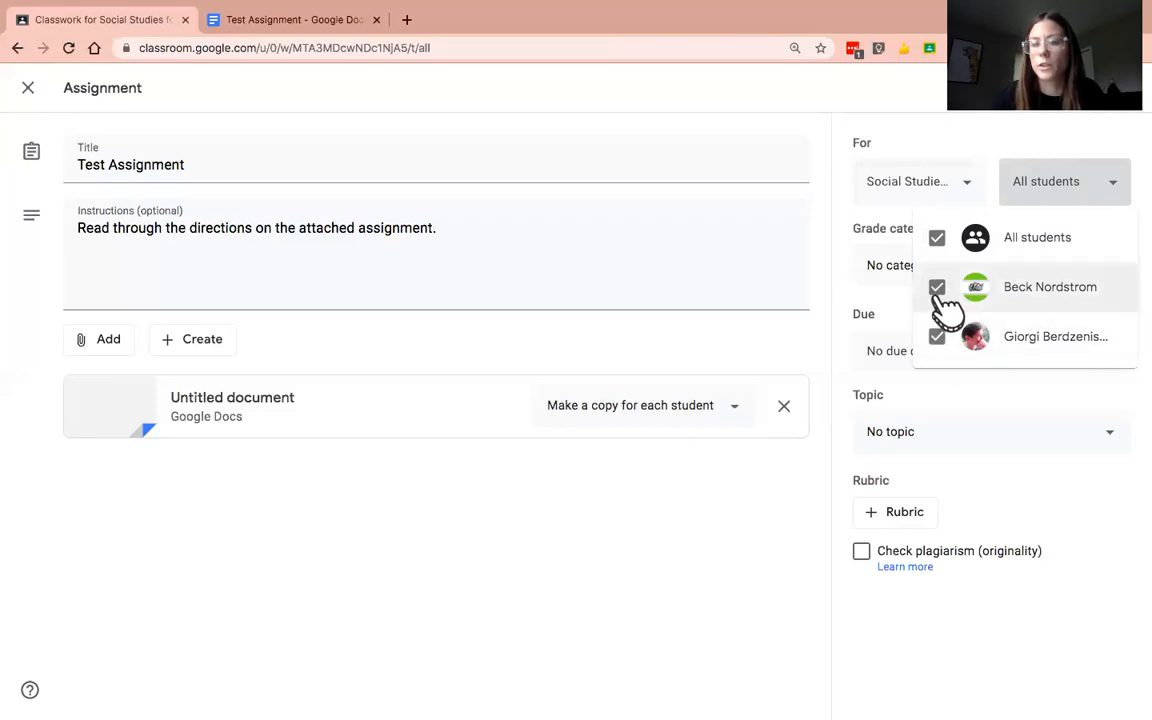
{"action": "left_click", "coordinate": [940, 242]}
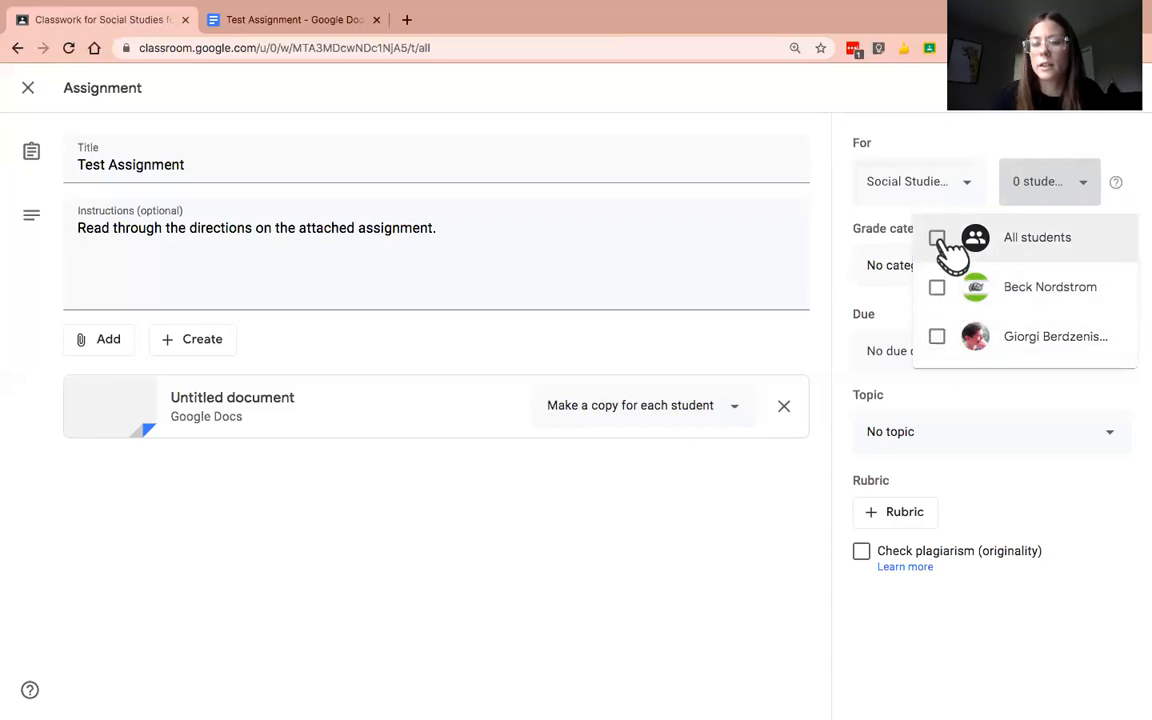
{"action": "left_click", "coordinate": [938, 290]}
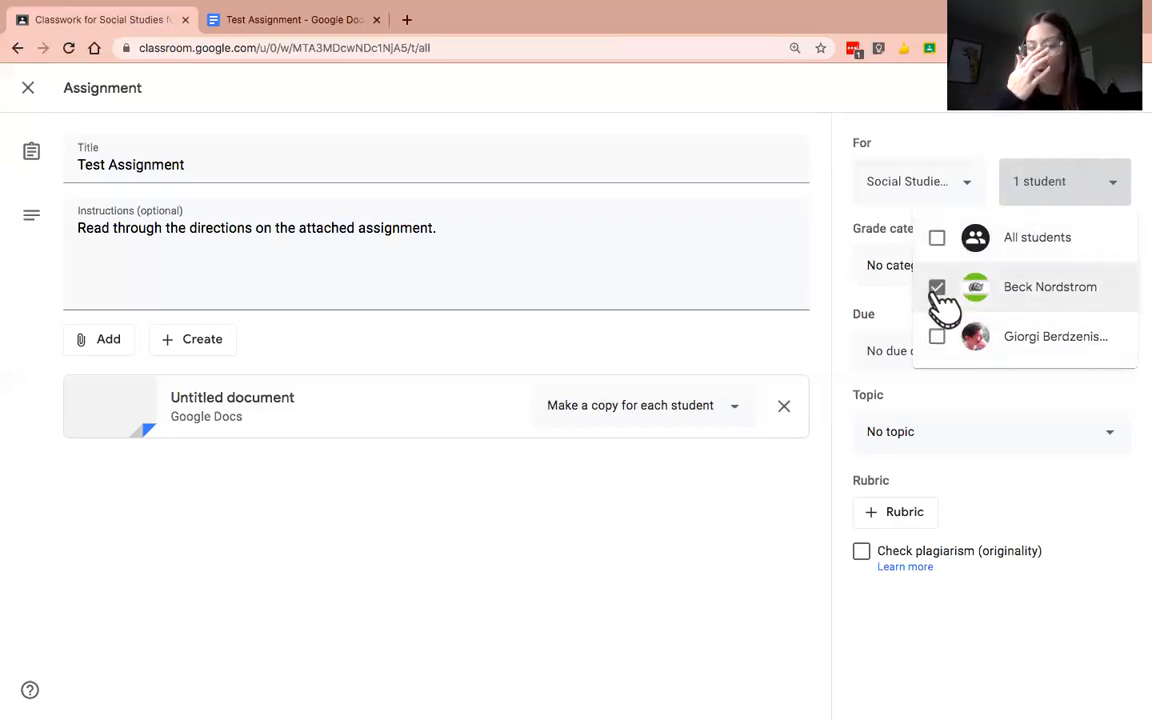
{"action": "left_click", "coordinate": [1047, 199]}
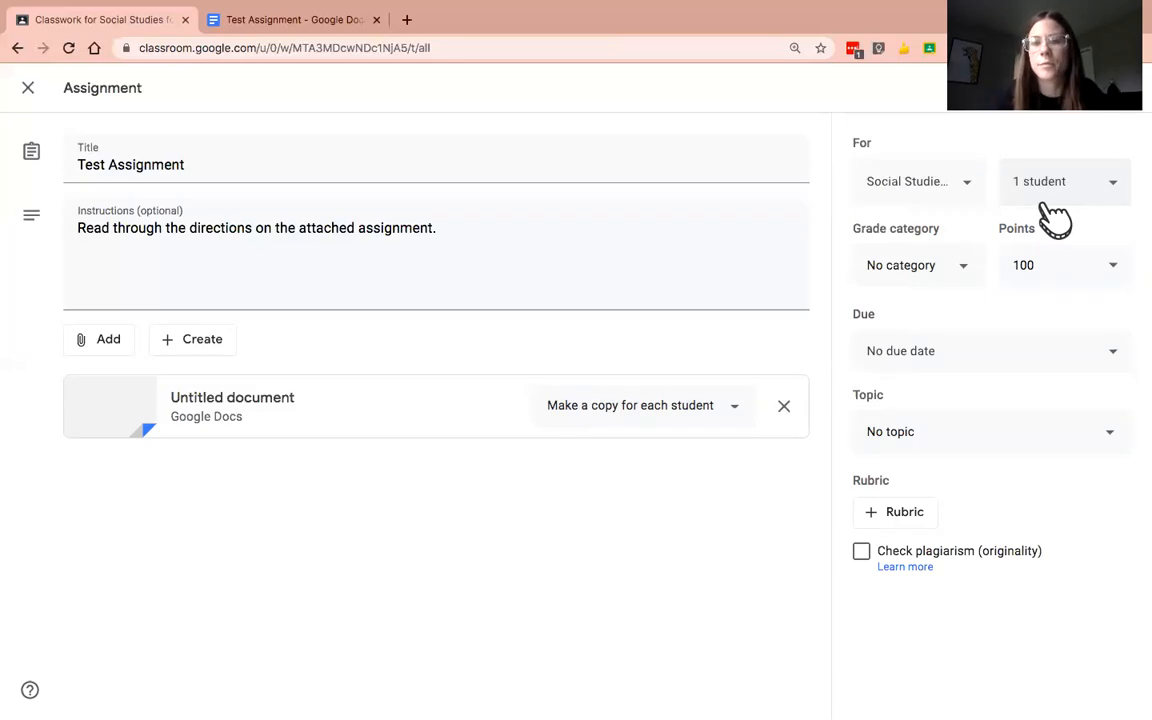
Step: Add the Google Classroom and Getting Started master template classes plus Social Studies 2nd Hour and 1st Hour as recipients of the assignment
{"action": "left_click", "coordinate": [968, 192]}
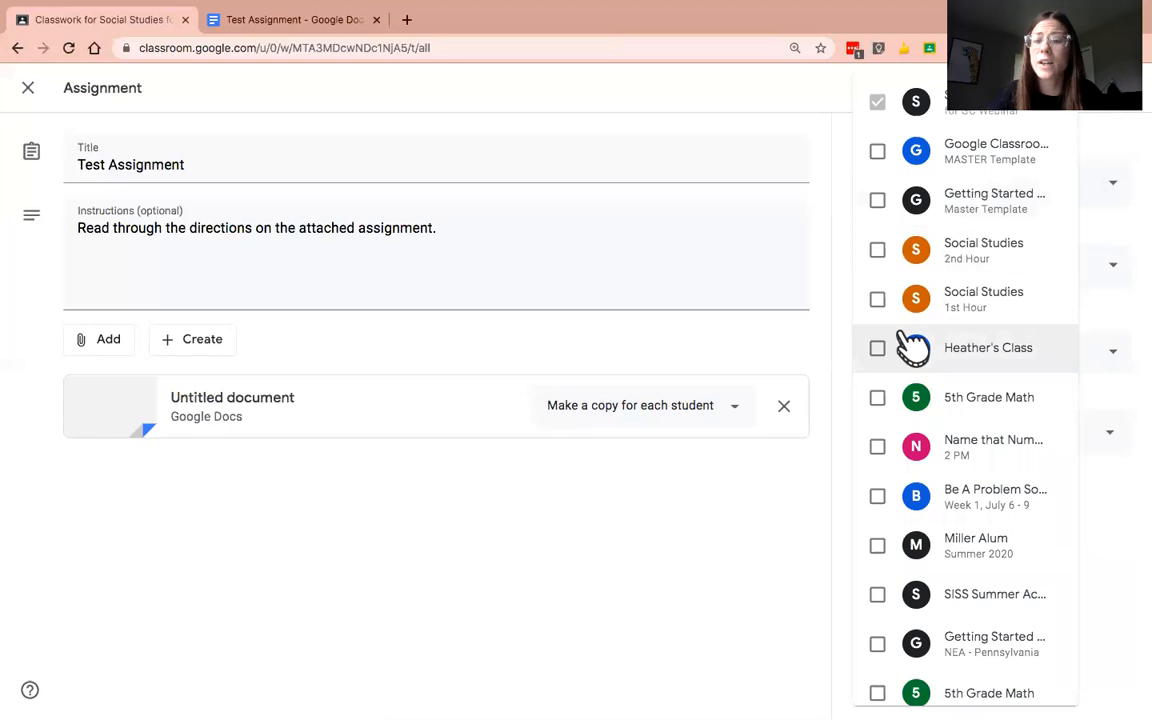
{"action": "scroll", "coordinate": [915, 335], "scroll_direction": "down", "scroll_amount": 5}
{"action": "scroll", "coordinate": [915, 330], "scroll_direction": "up", "scroll_amount": 5}
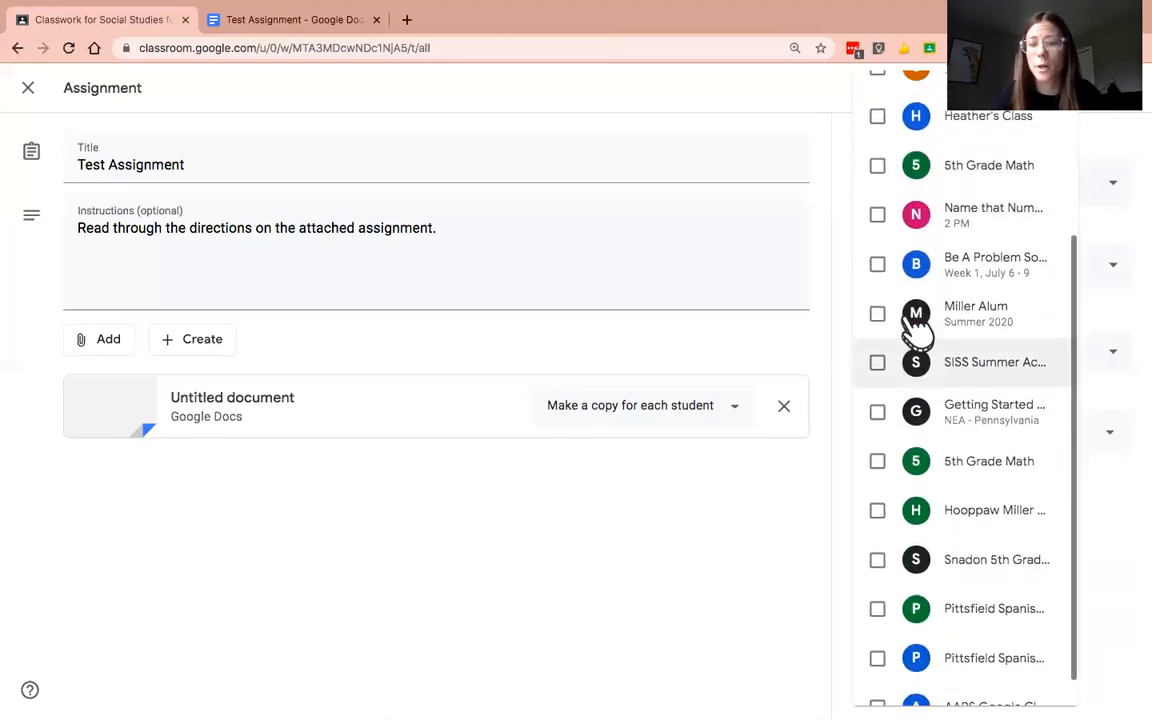
{"action": "left_click", "coordinate": [877, 158]}
{"action": "left_click", "coordinate": [877, 201]}
{"action": "left_click", "coordinate": [877, 250]}
{"action": "left_click", "coordinate": [877, 299]}
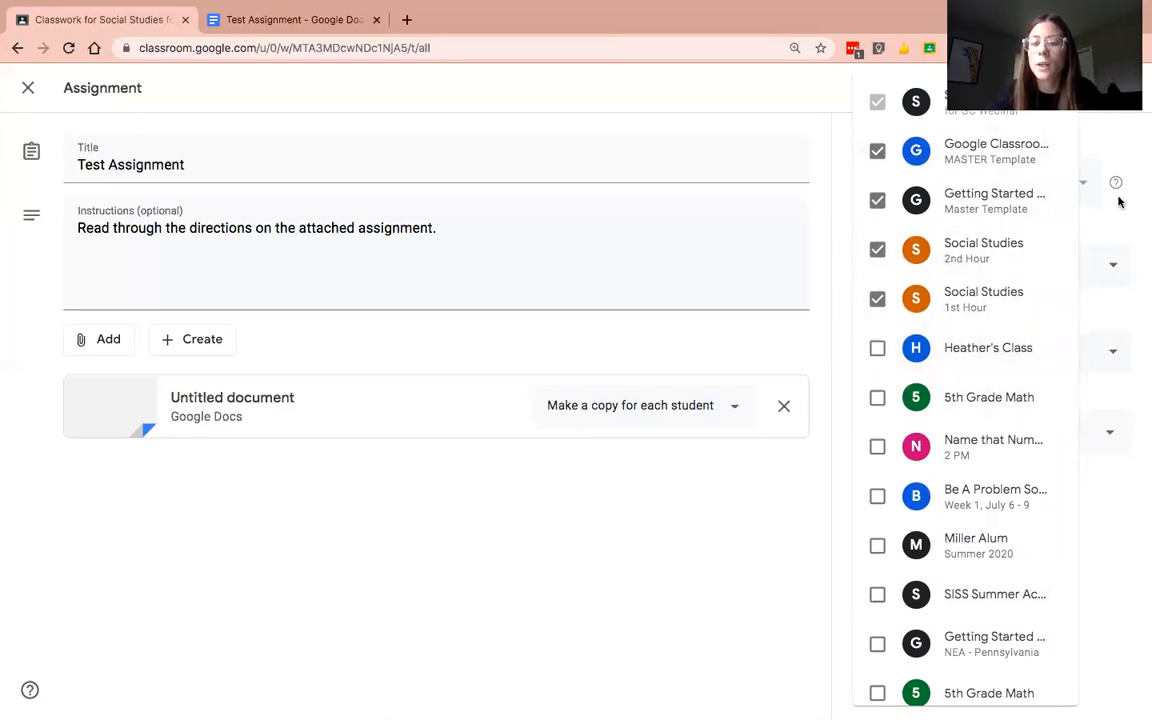
{"action": "left_click", "coordinate": [1119, 130]}
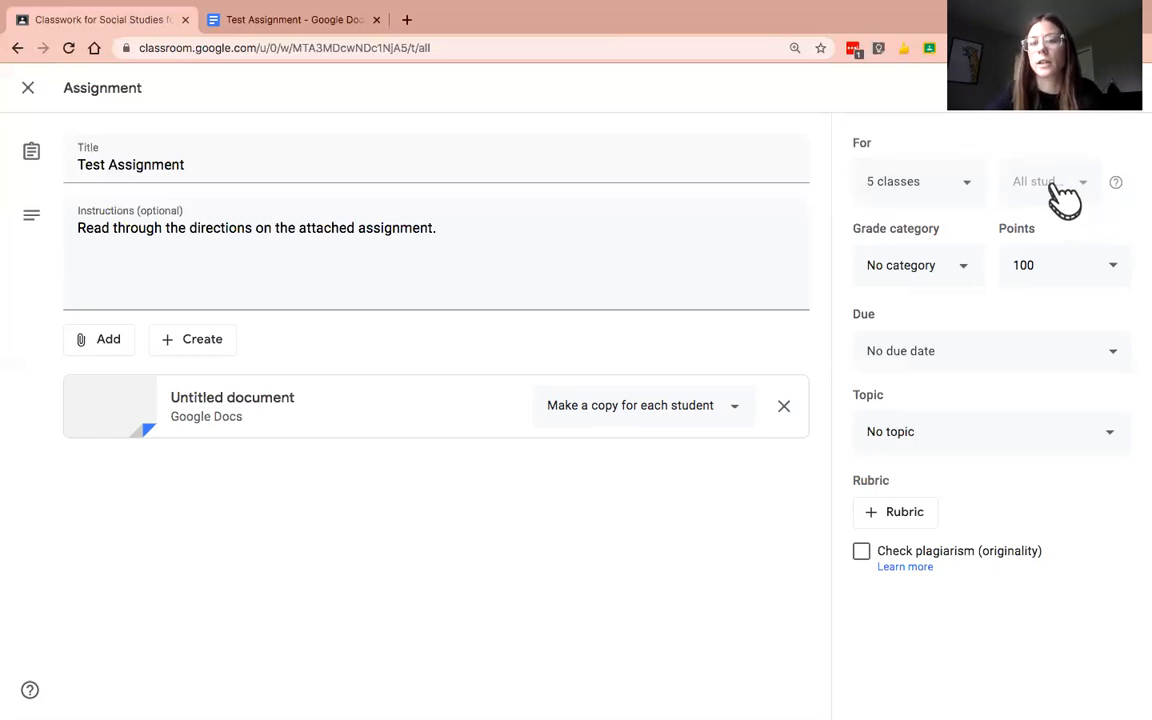
Step: Remove the four additional classes from the assignment so only the current Social Studies class is selected
{"action": "left_click", "coordinate": [986, 192]}
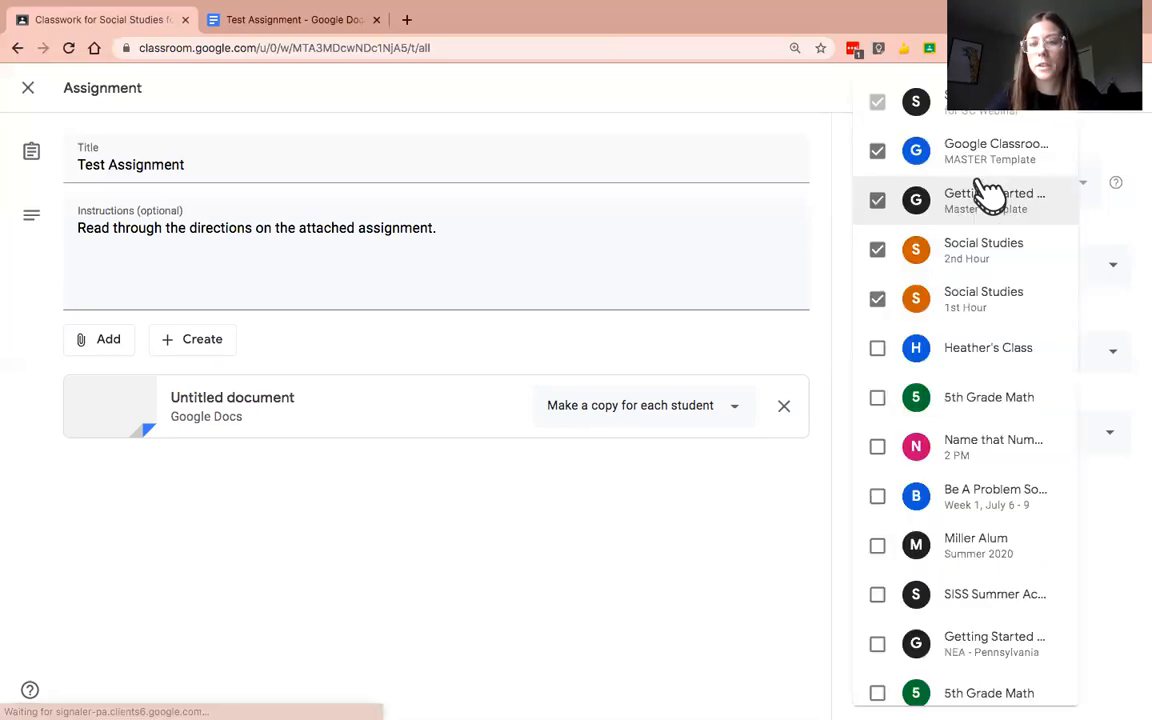
{"action": "left_click", "coordinate": [877, 299]}
{"action": "left_click", "coordinate": [877, 250]}
{"action": "left_click", "coordinate": [877, 201]}
{"action": "left_click", "coordinate": [880, 150]}
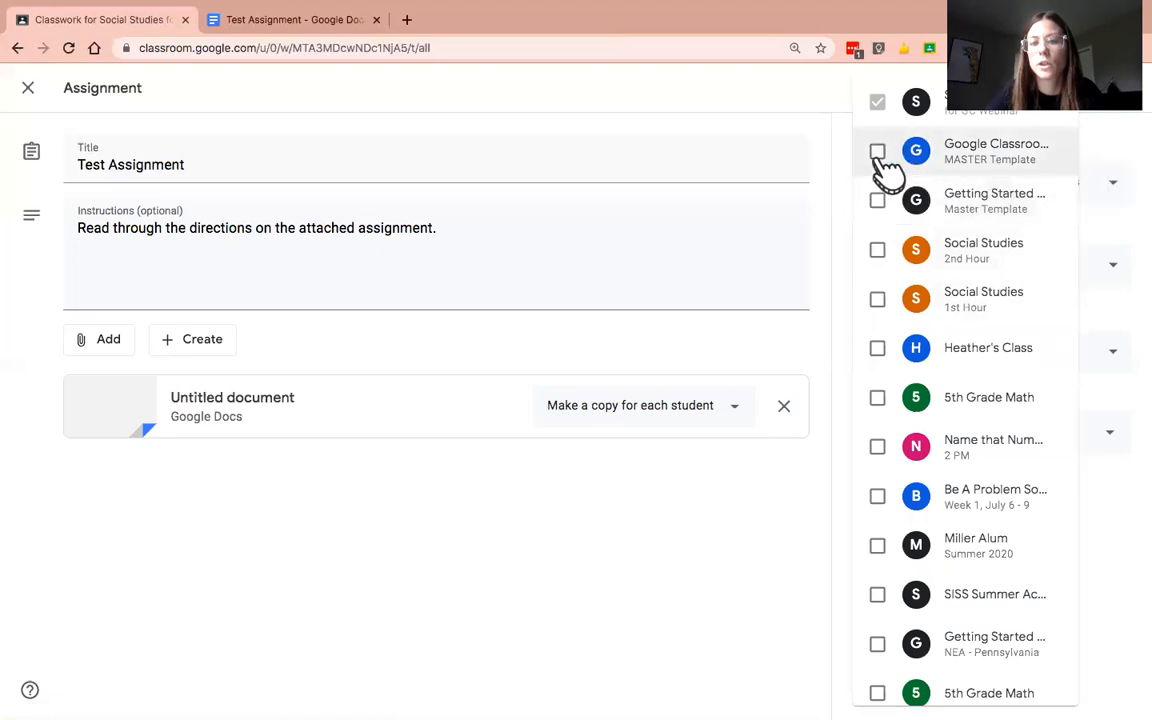
{"action": "left_click", "coordinate": [1122, 142]}
Step: Limit the assignment's recipients to the first listed student in place of all students
{"action": "left_click", "coordinate": [1088, 195]}
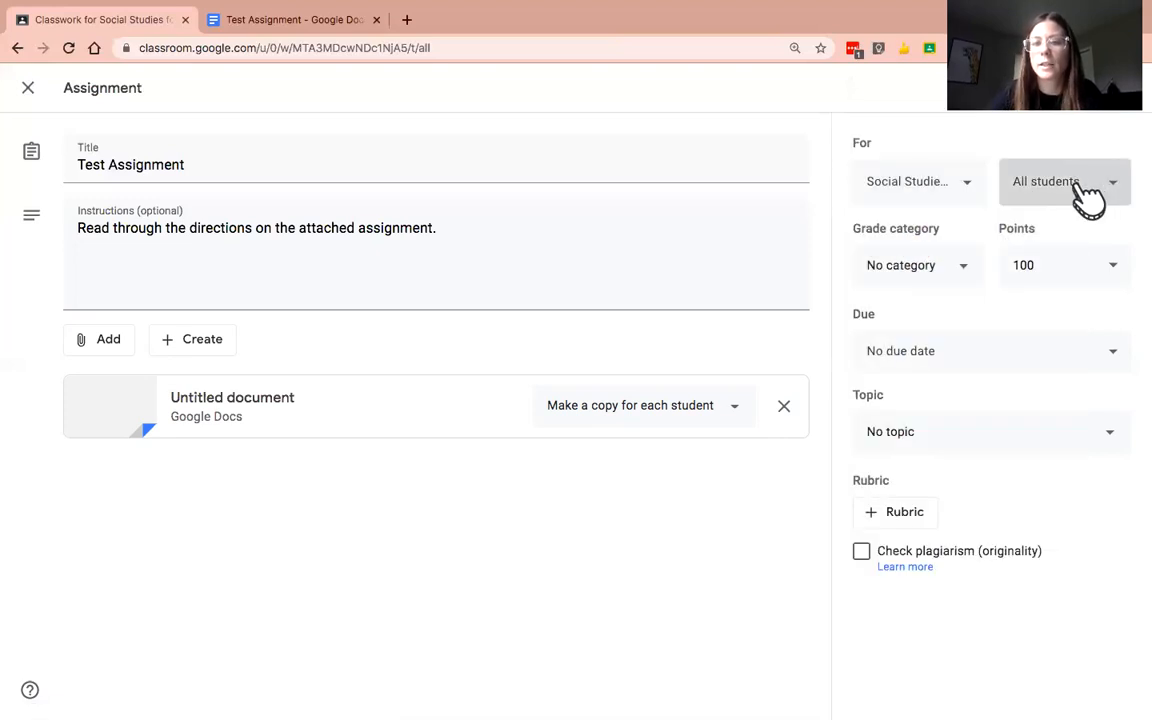
{"action": "left_click", "coordinate": [937, 240]}
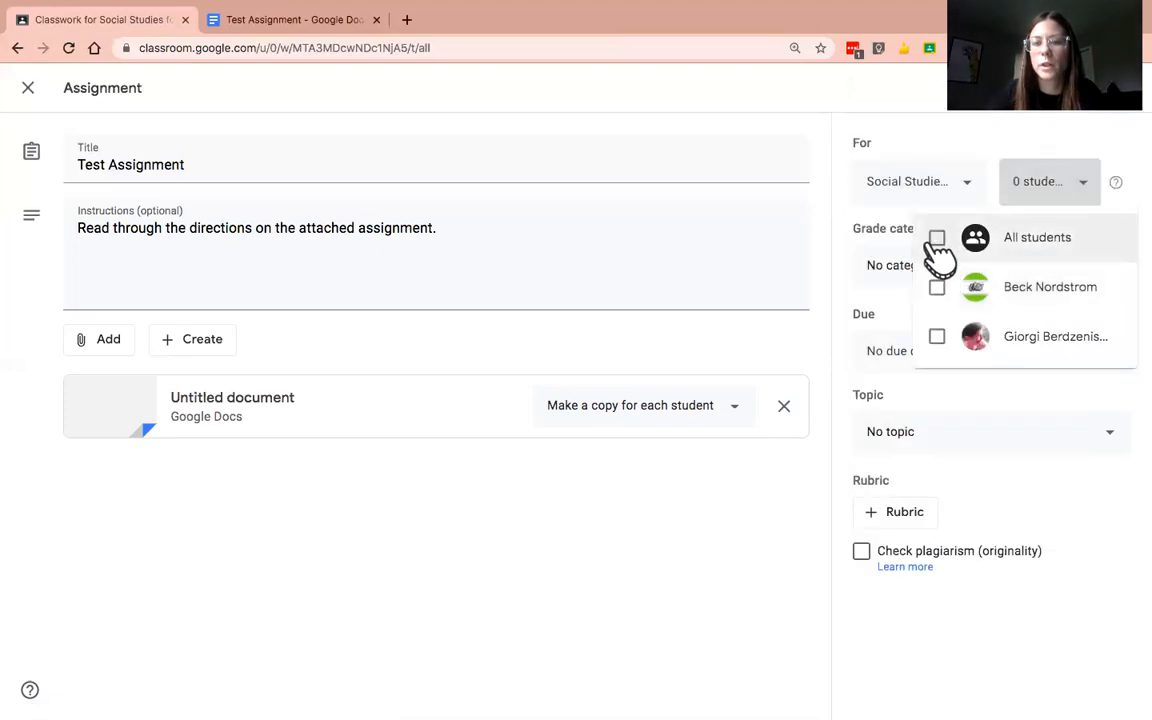
{"action": "left_click", "coordinate": [940, 290]}
{"action": "left_click", "coordinate": [1127, 140]}
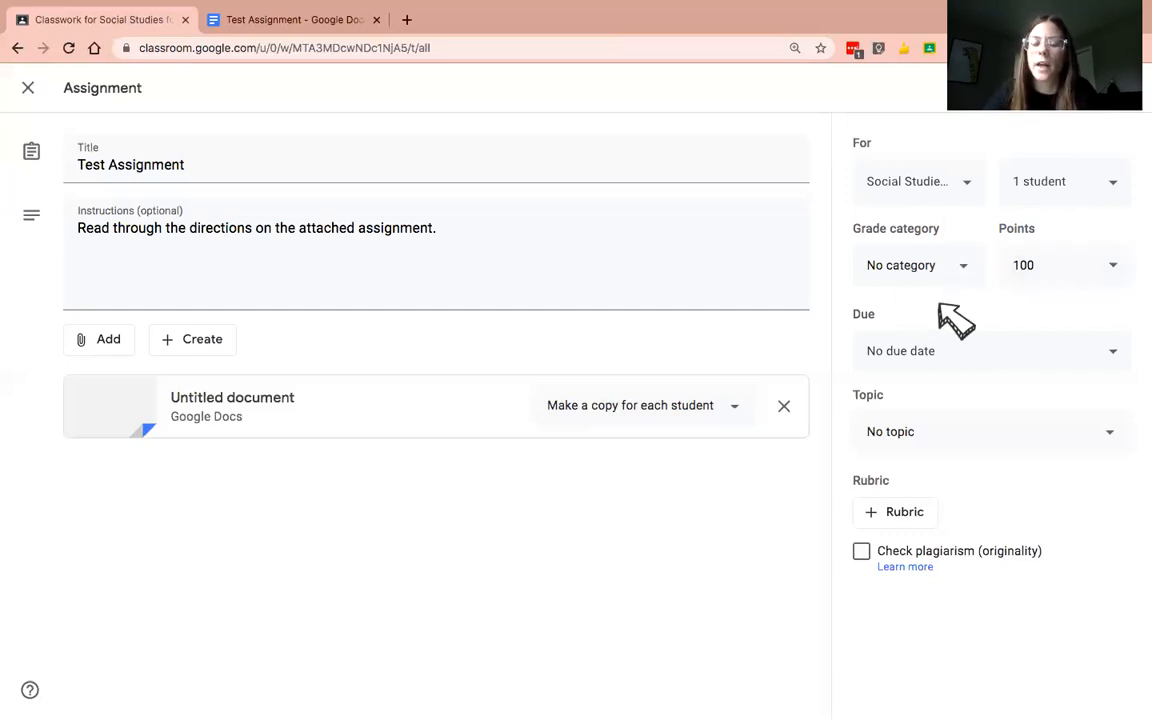
Step: Check the grade category choices and set the assignment's points to 5
{"action": "left_click", "coordinate": [890, 270]}
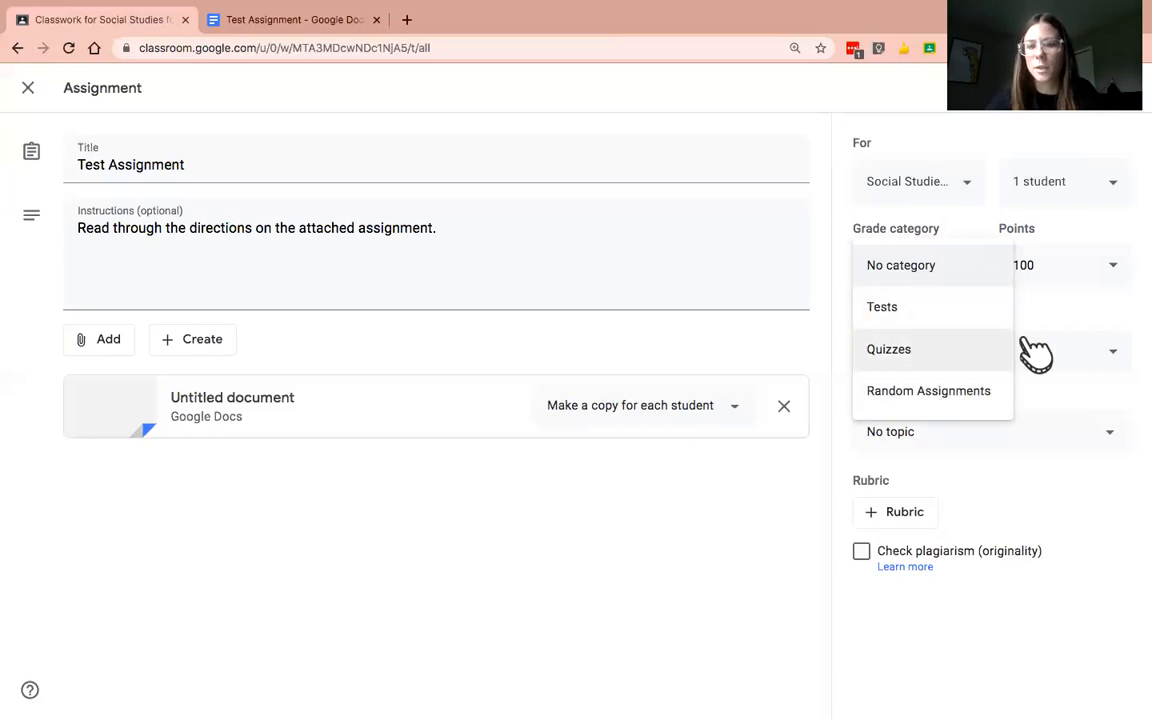
{"action": "left_click", "coordinate": [1056, 306]}
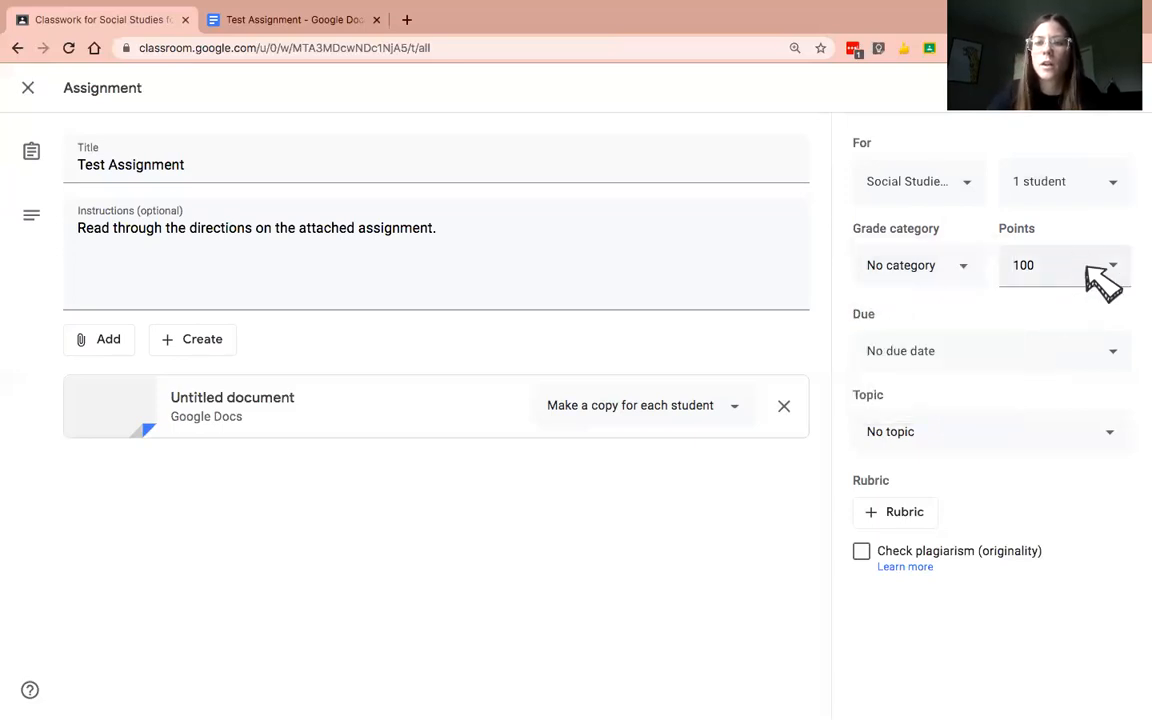
{"action": "left_click", "coordinate": [1069, 266]}
{"action": "left_click_drag", "start_coordinate": [1068, 266], "coordinate": [985, 262]}
{"action": "key", "text": "BackSpace"}
{"action": "type", "text": "5"}
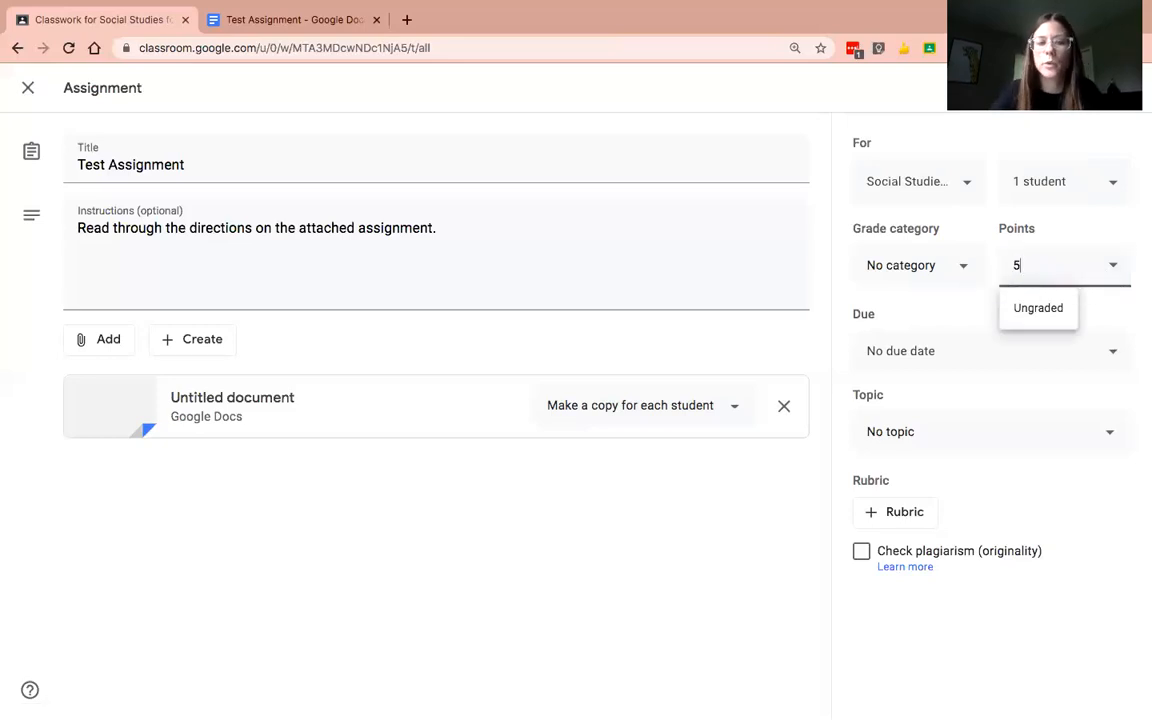
{"action": "left_click", "coordinate": [980, 320]}
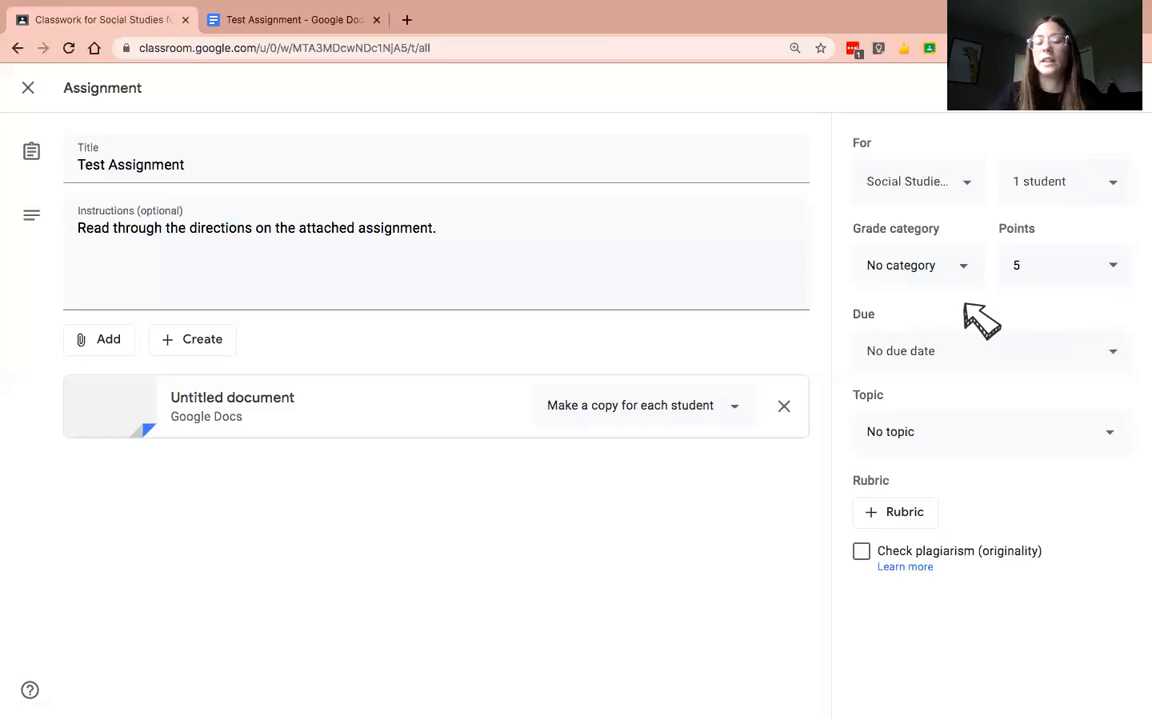
{"action": "left_click", "coordinate": [1105, 275]}
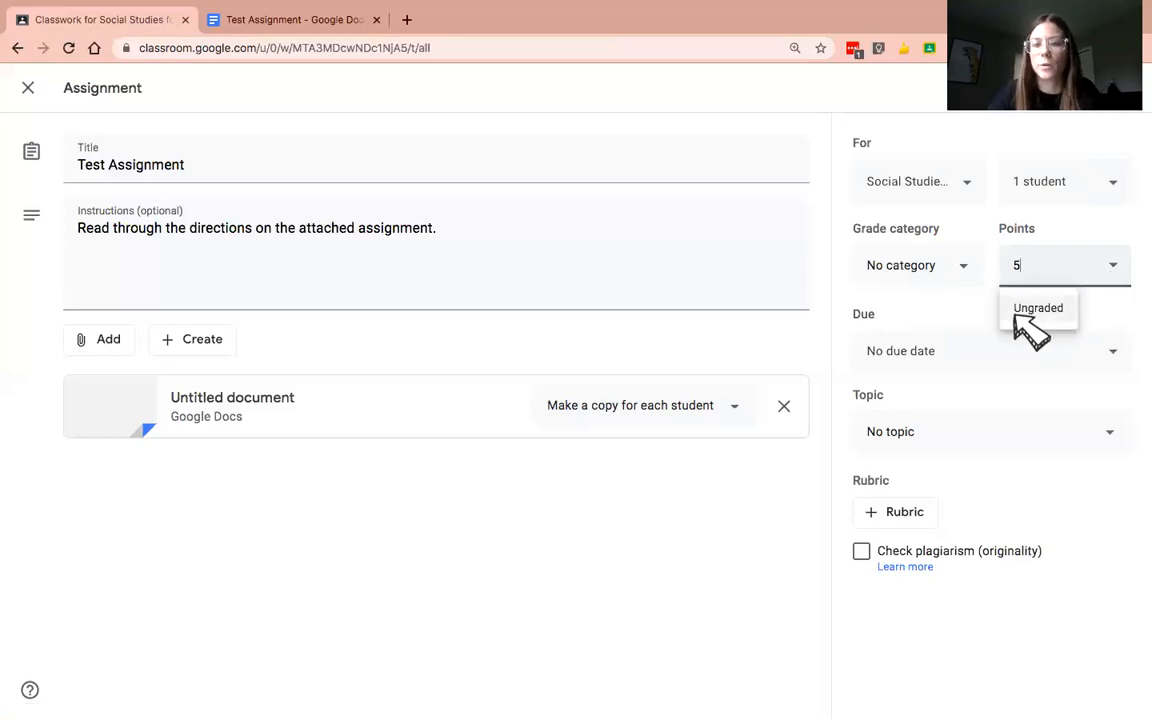
{"action": "left_click", "coordinate": [965, 320]}
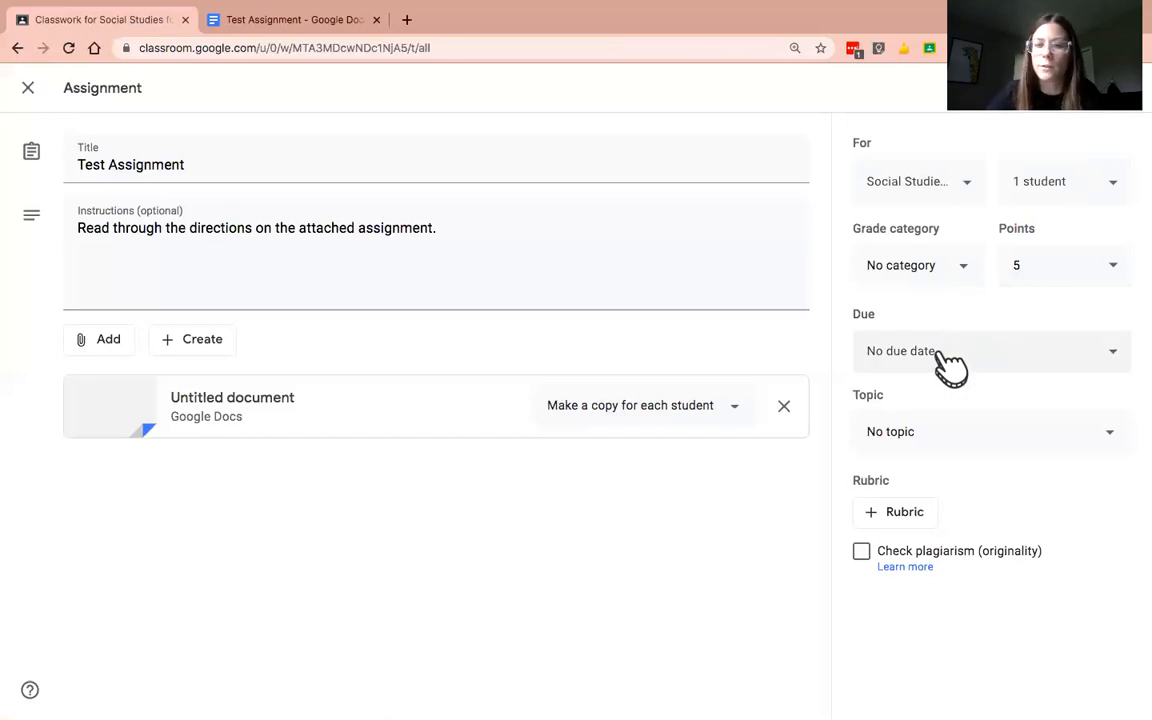
Step: Set the assignment's due date to Aug 5, 2020
{"action": "left_click", "coordinate": [940, 354]}
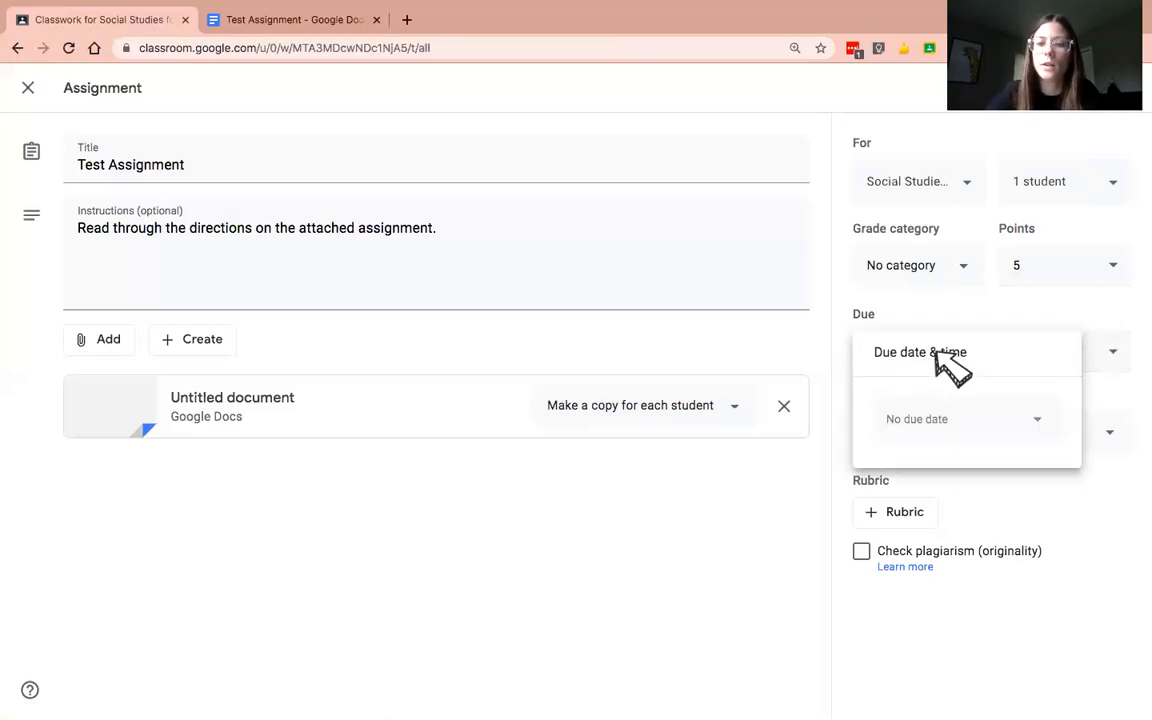
{"action": "left_click", "coordinate": [954, 432]}
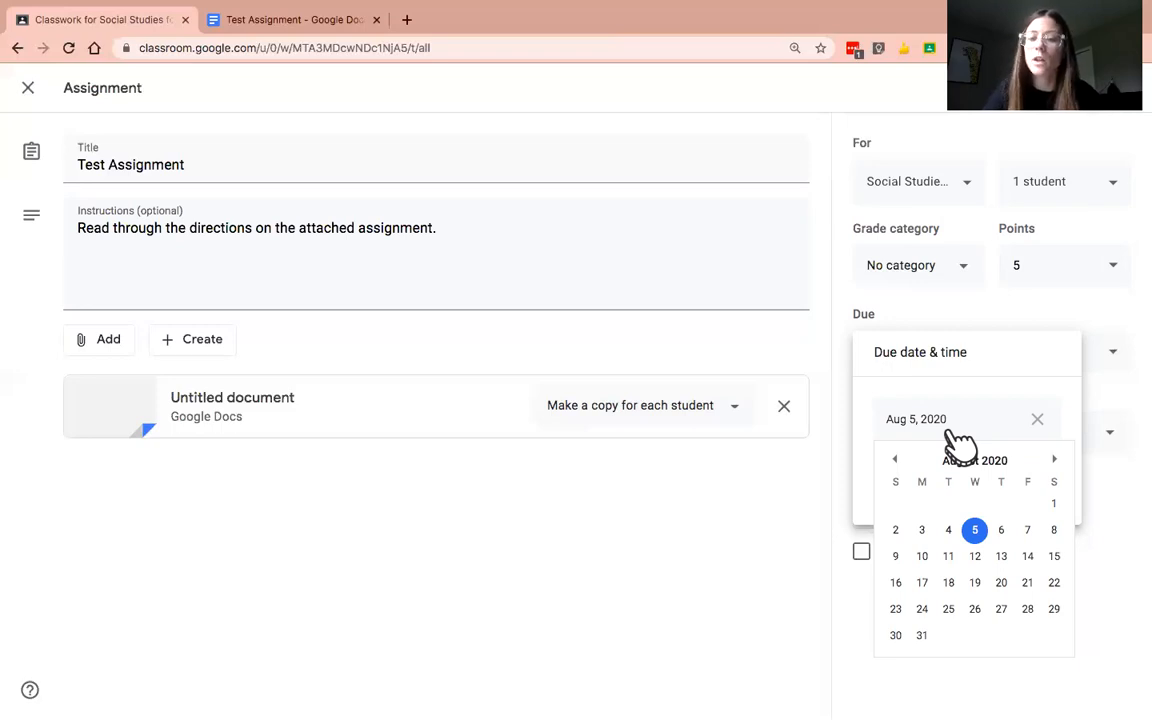
{"action": "left_click", "coordinate": [1110, 390]}
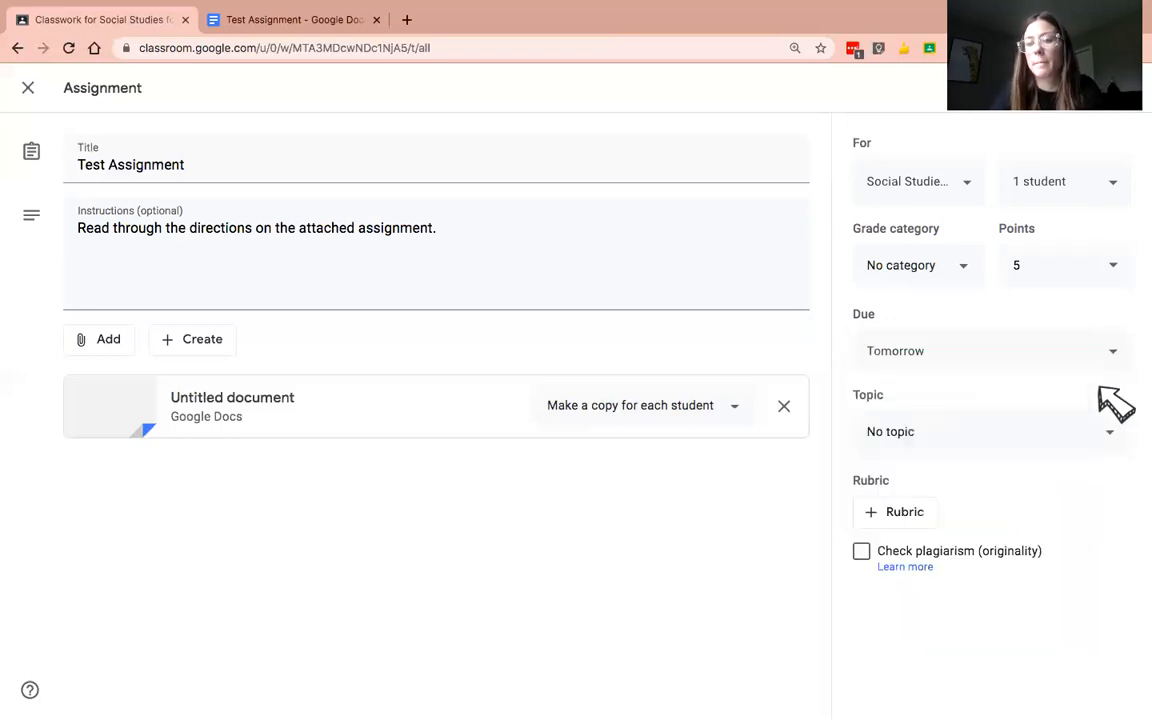
{"action": "left_click", "coordinate": [1068, 446]}
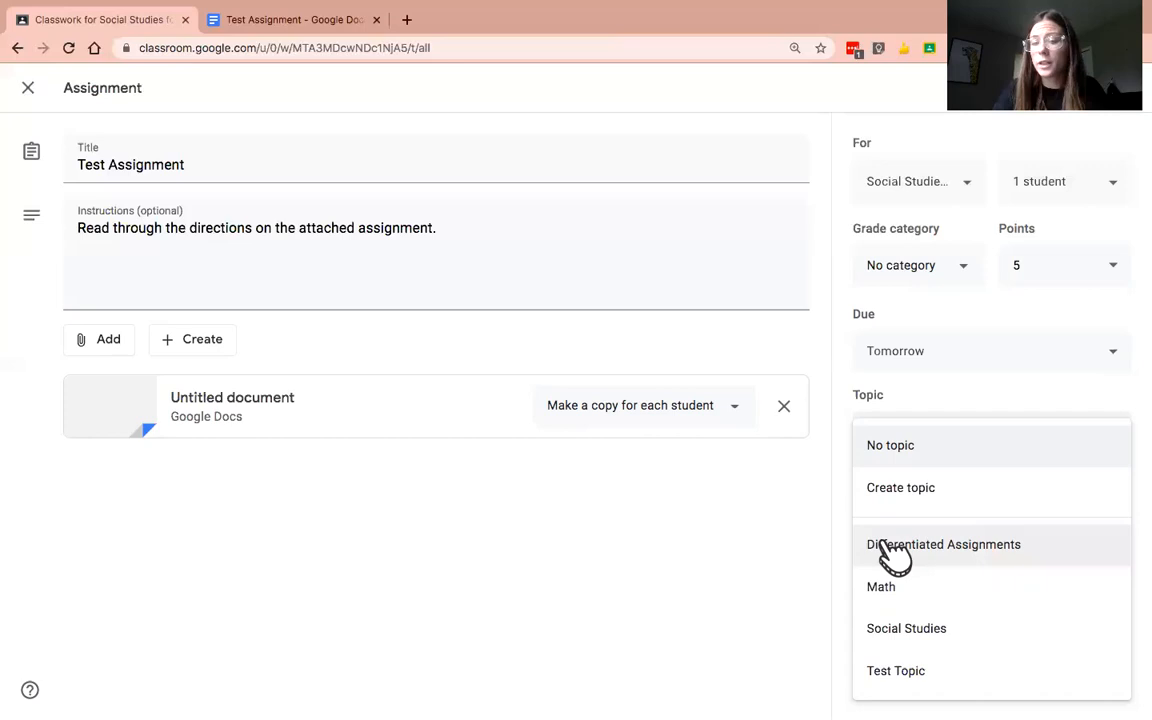
{"action": "left_click", "coordinate": [920, 405]}
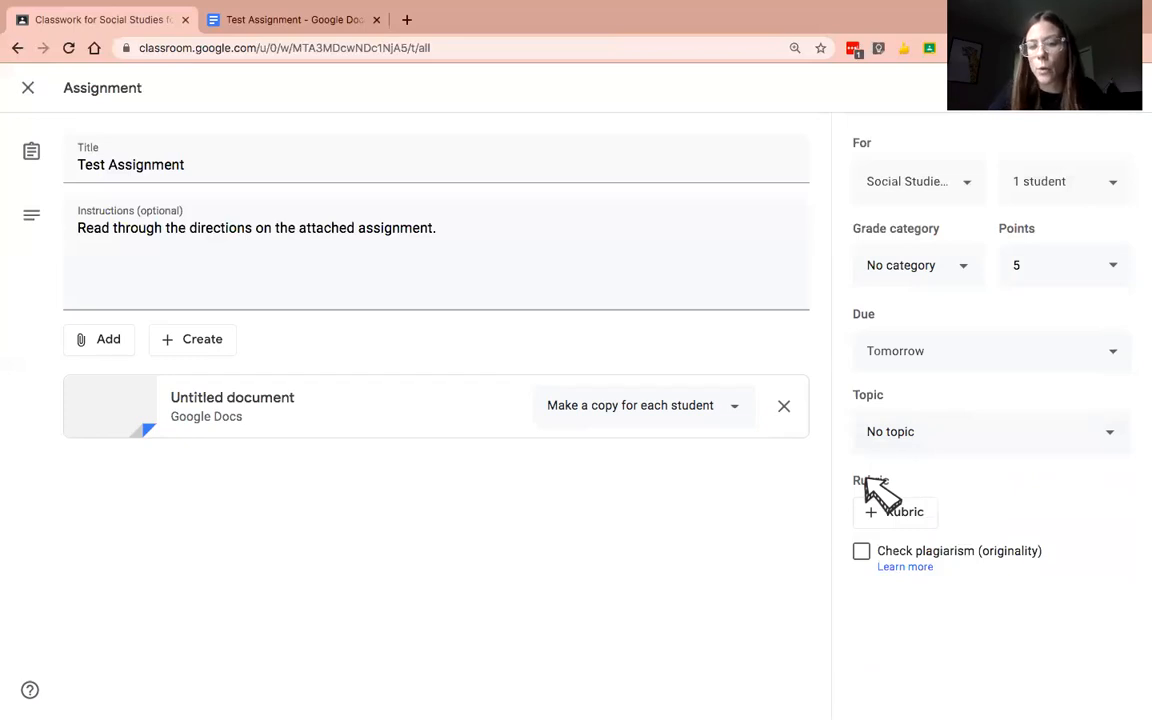
{"action": "left_click", "coordinate": [894, 518]}
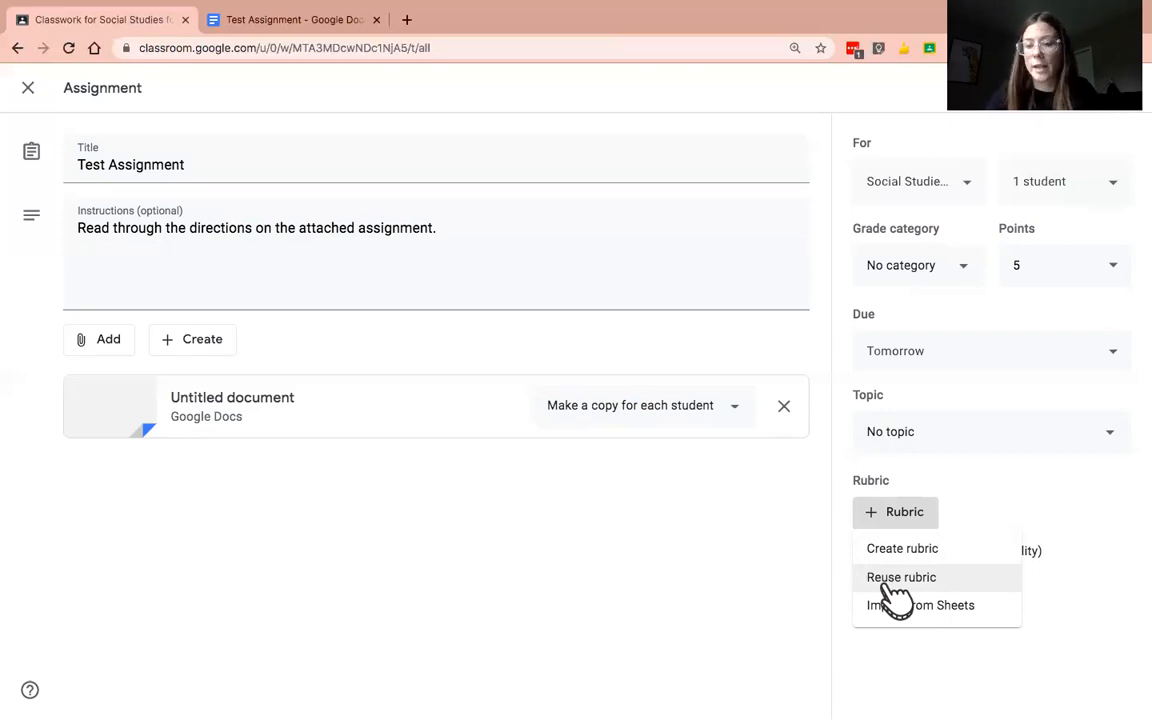
{"action": "left_click", "coordinate": [1016, 494]}
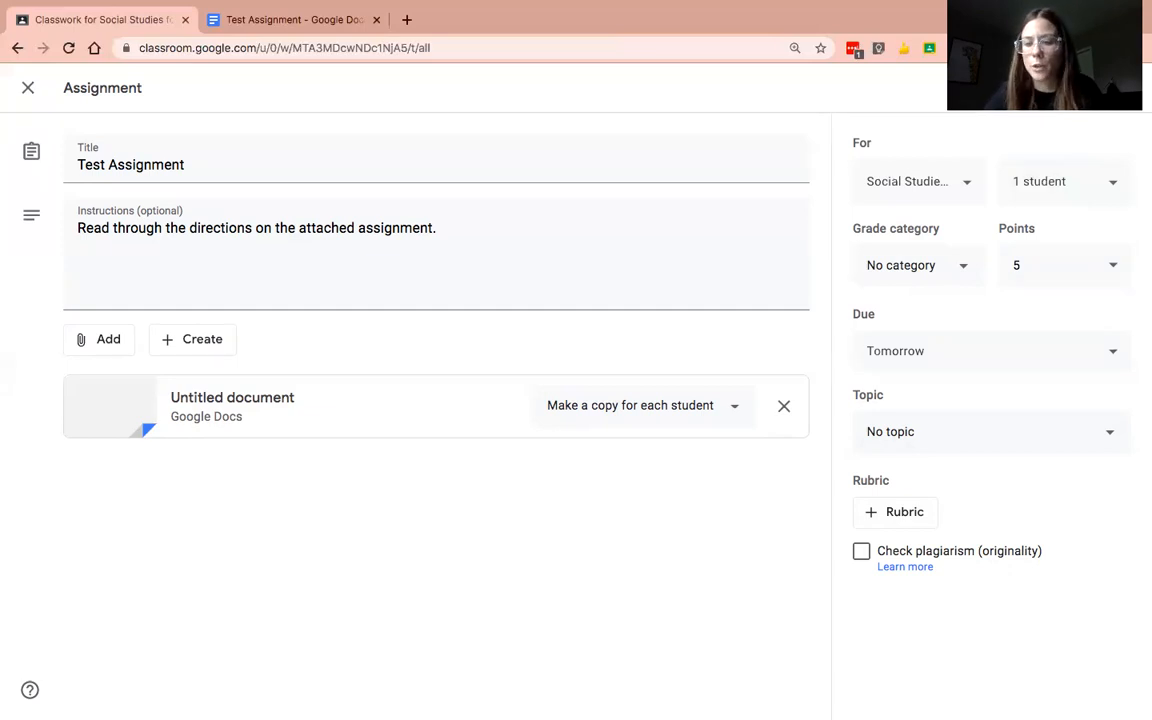
{"action": "left_click", "coordinate": [1115, 88]}
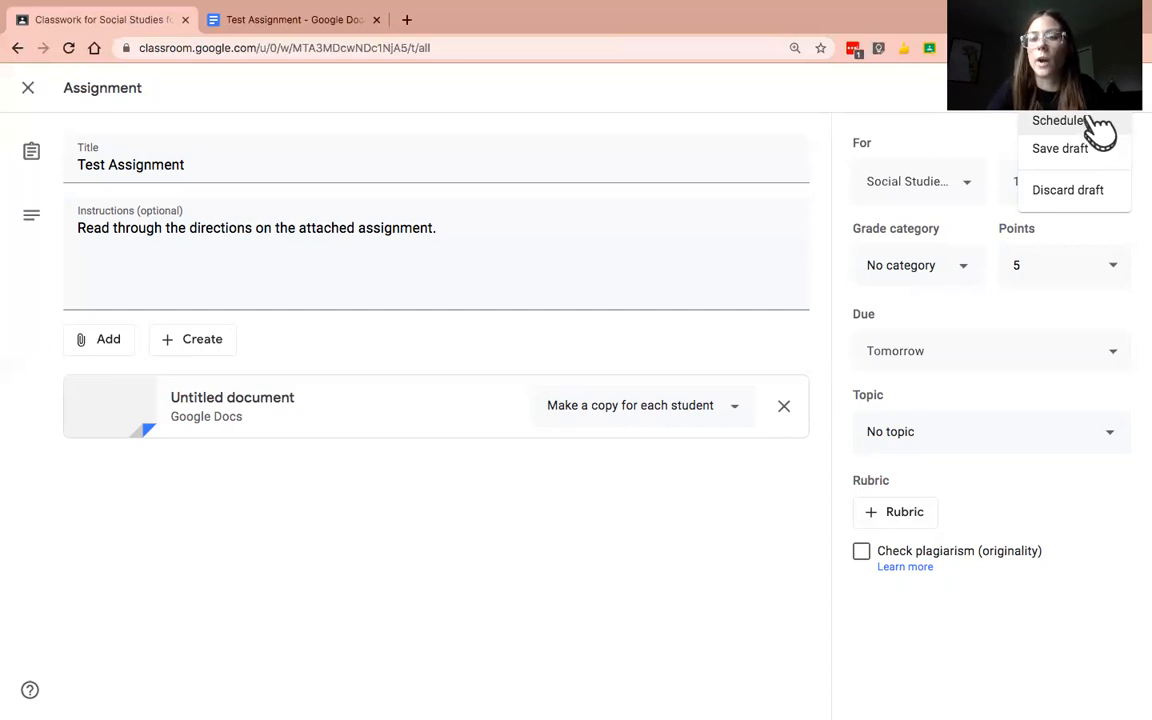
{"action": "left_click", "coordinate": [1098, 124]}
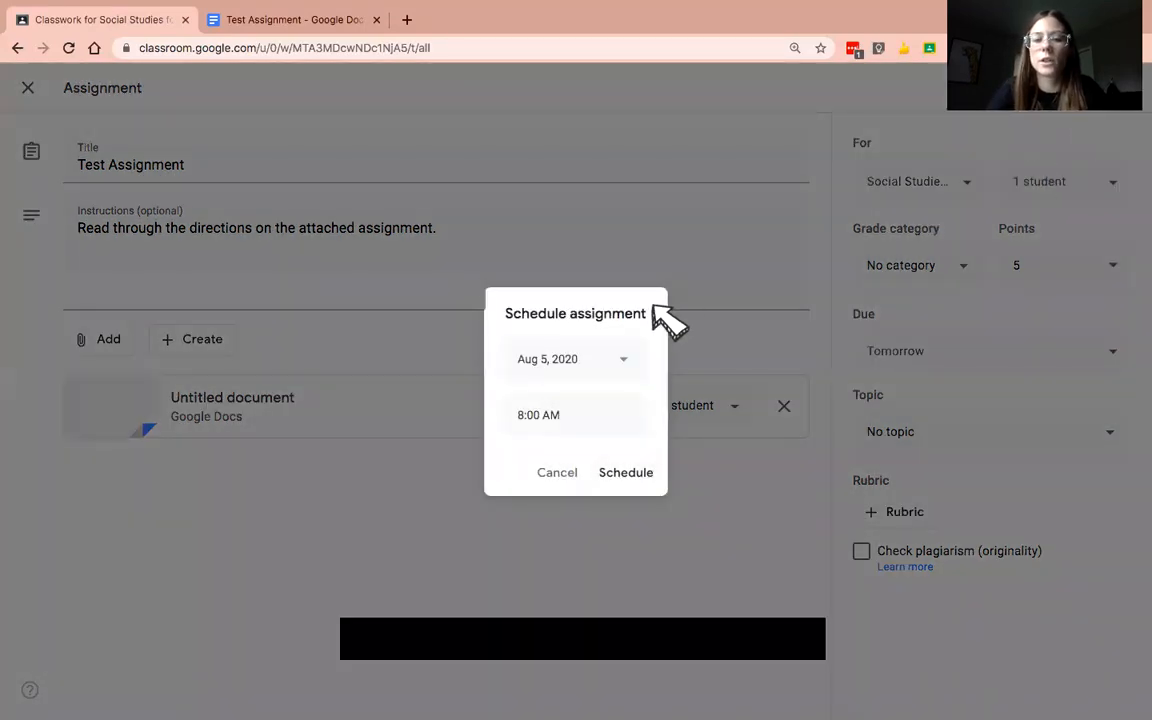
{"action": "left_click", "coordinate": [625, 375]}
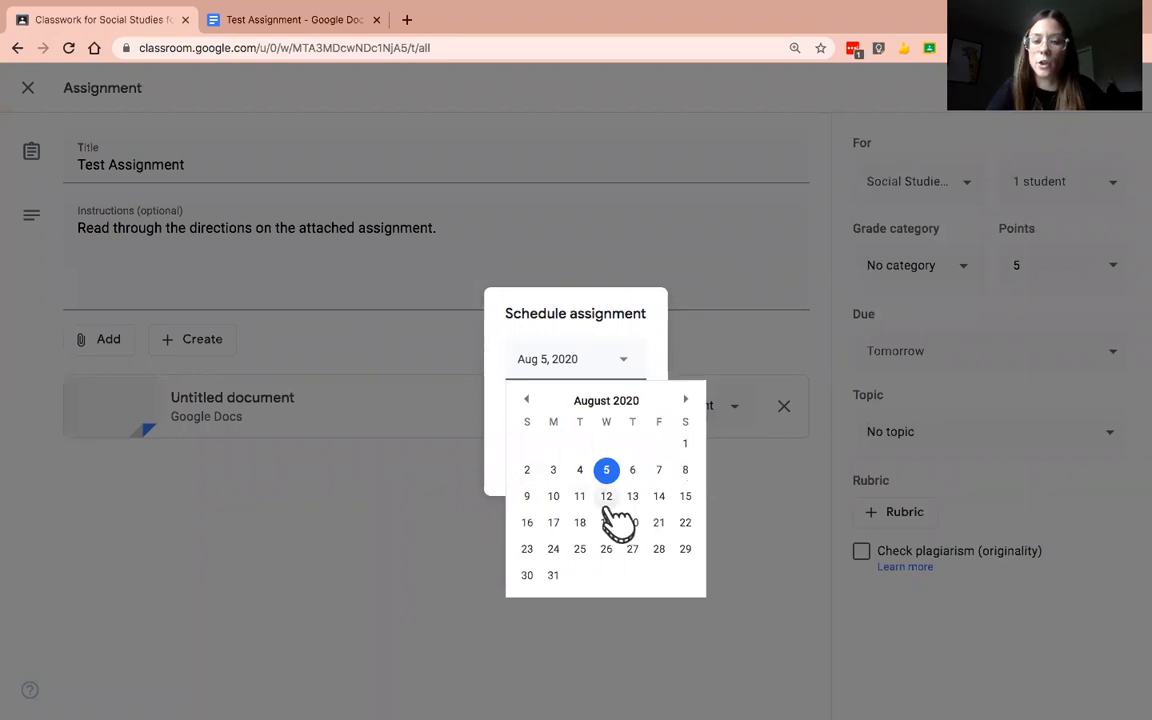
{"action": "left_click", "coordinate": [580, 310]}
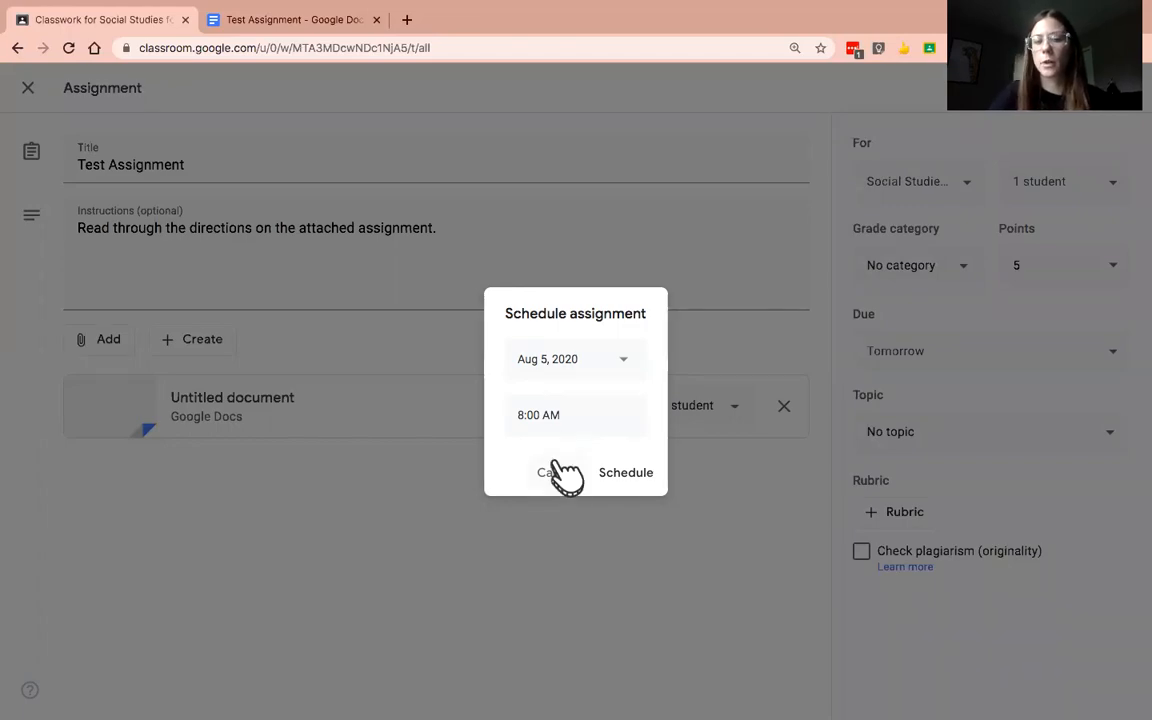
{"action": "left_click", "coordinate": [558, 473]}
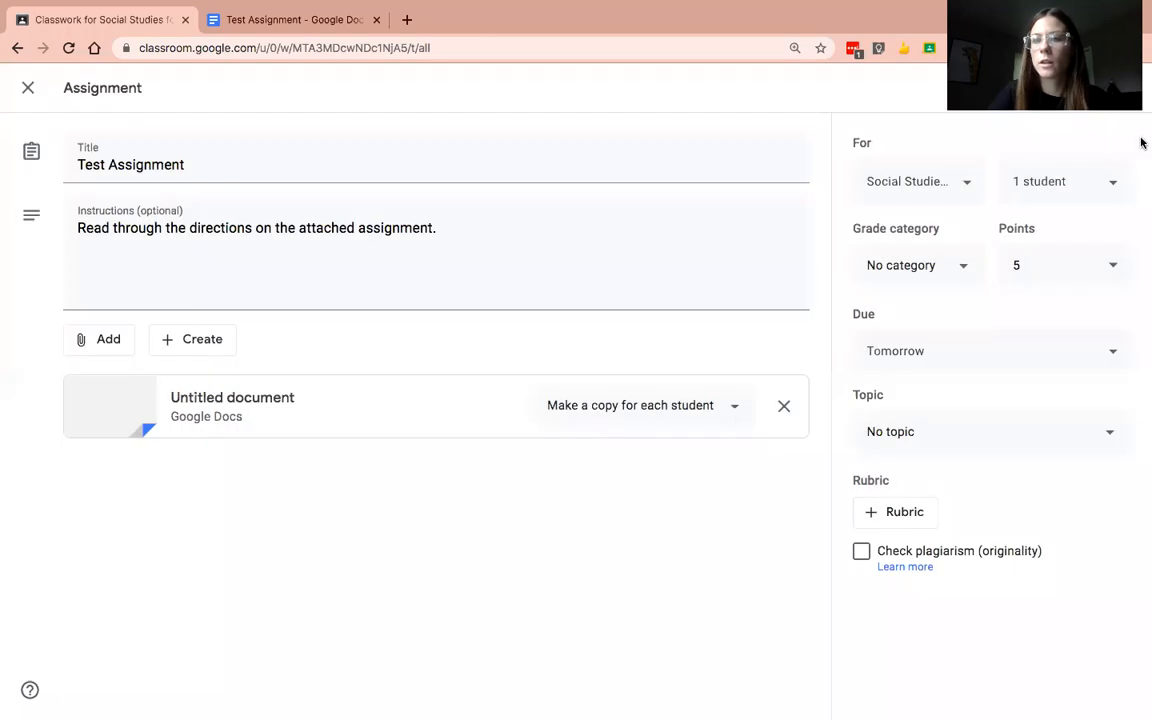
Step: Save the assignment as a draft and look through the classwork list down to the Social Studies topic
{"action": "left_click", "coordinate": [1118, 88]}
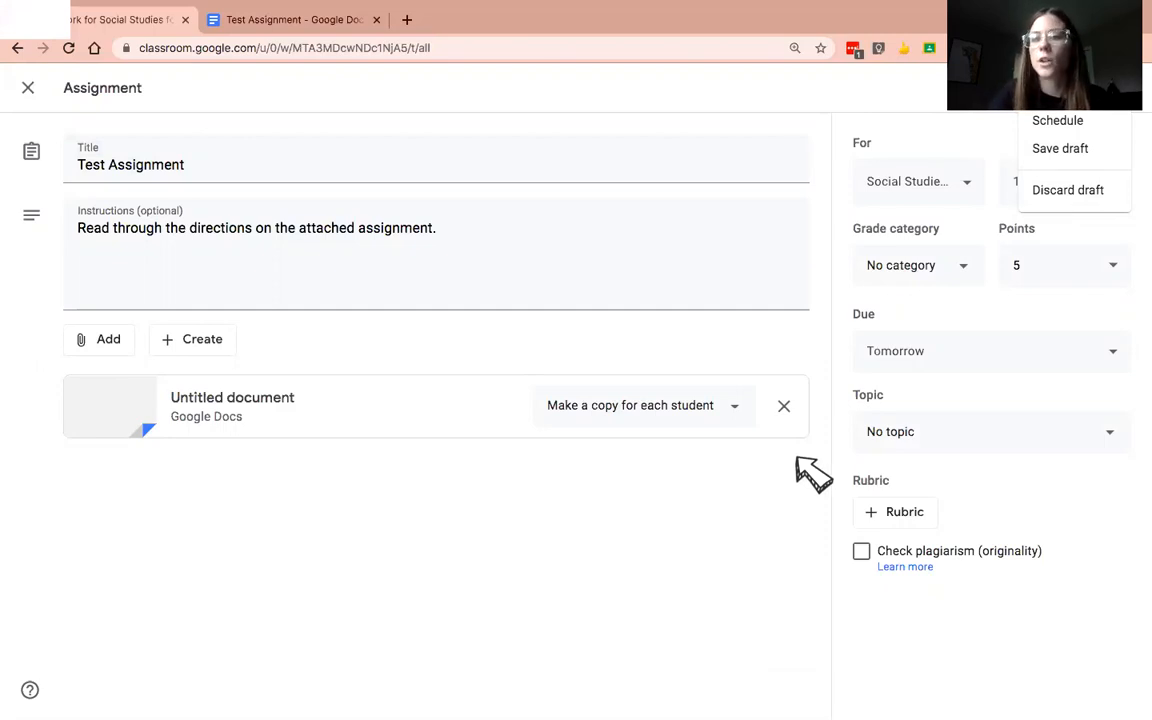
{"action": "left_click", "coordinate": [1062, 149]}
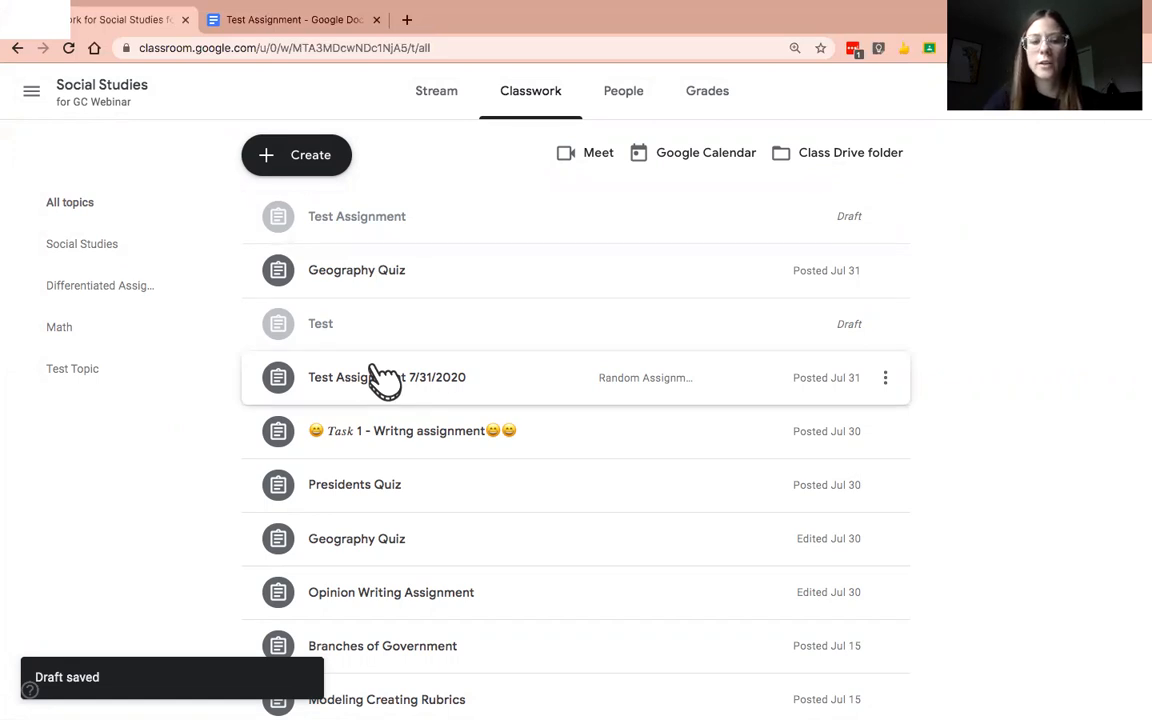
{"action": "scroll", "coordinate": [383, 378], "scroll_direction": "down", "scroll_amount": 5}
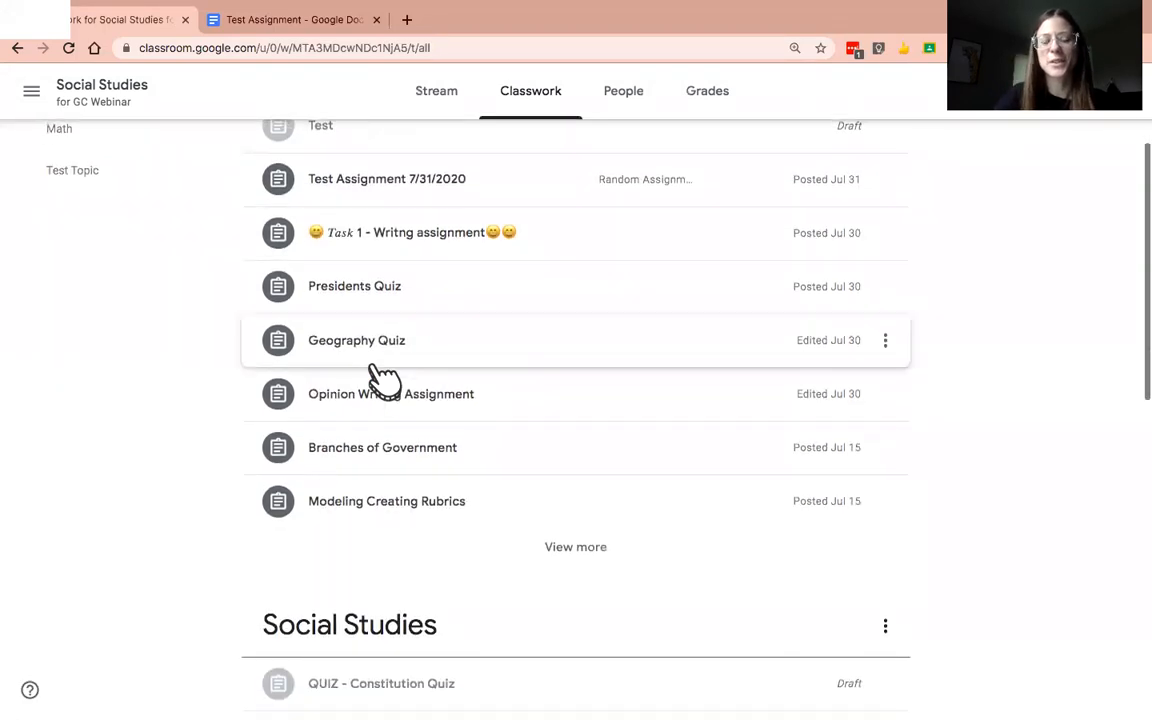
{"action": "scroll", "coordinate": [373, 366], "scroll_direction": "down", "scroll_amount": 1}
{"action": "scroll", "coordinate": [368, 365], "scroll_direction": "down", "scroll_amount": 1}
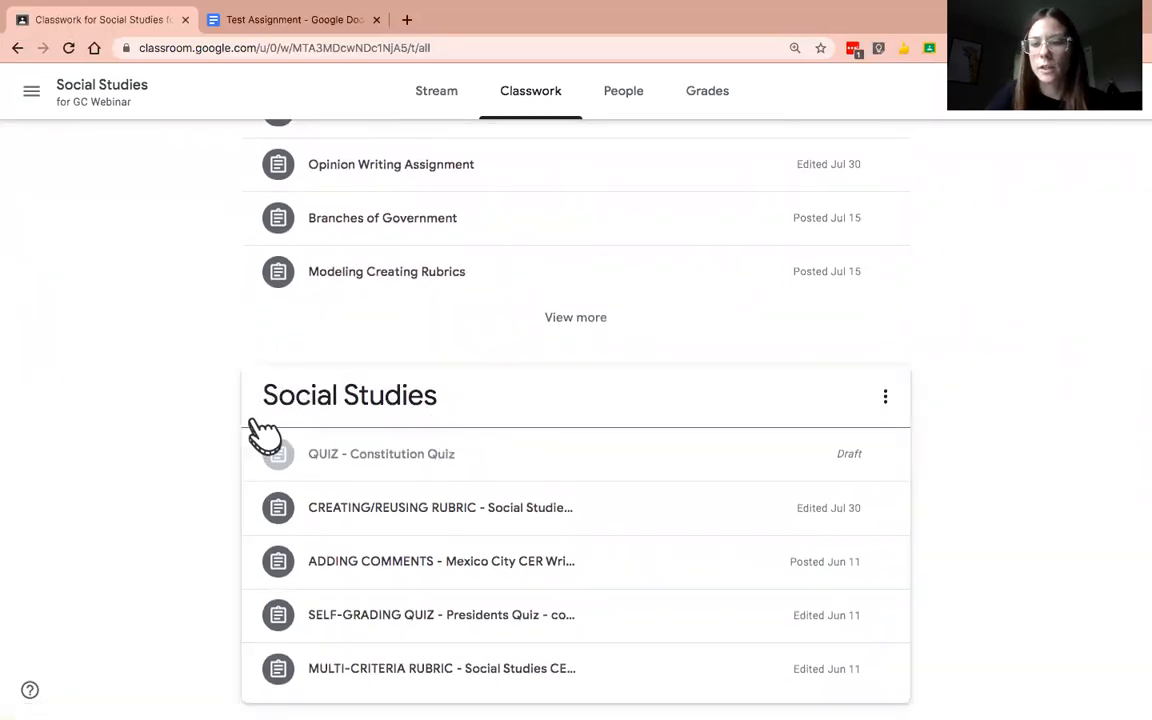
Step: Look through the classwork topics from Social Studies down to Test Topic and return to the start of the list
{"action": "scroll", "coordinate": [452, 442], "scroll_direction": "down", "scroll_amount": 5}
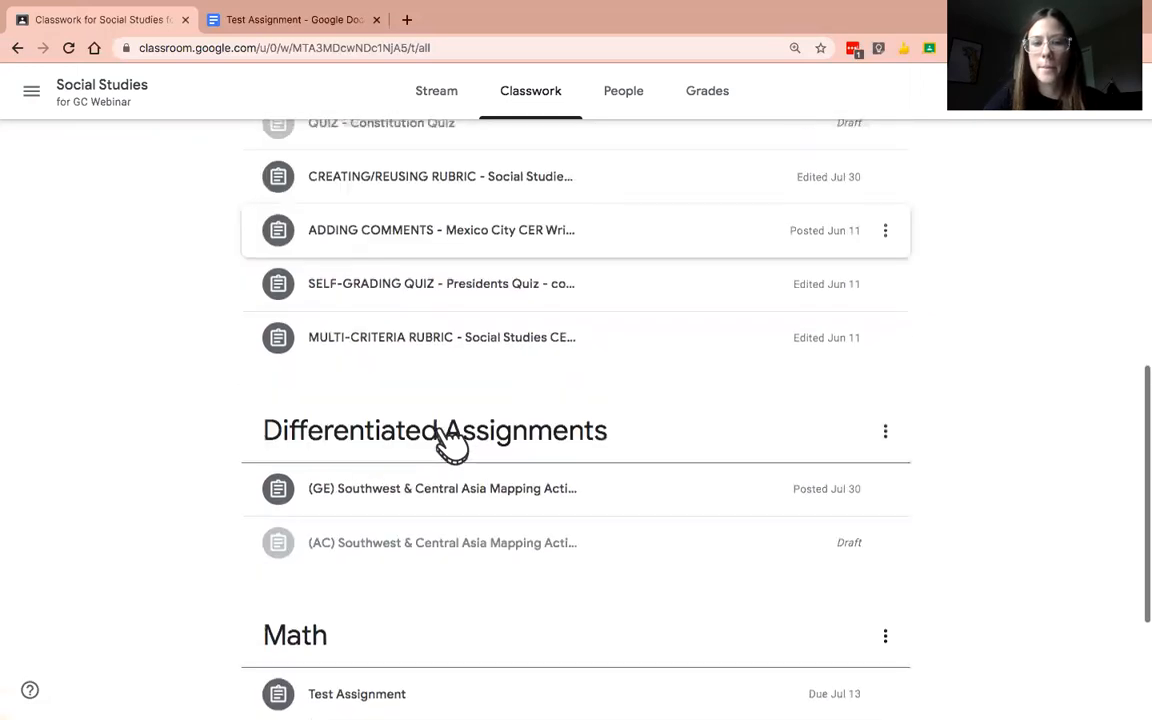
{"action": "scroll", "coordinate": [437, 494], "scroll_direction": "down", "scroll_amount": 2}
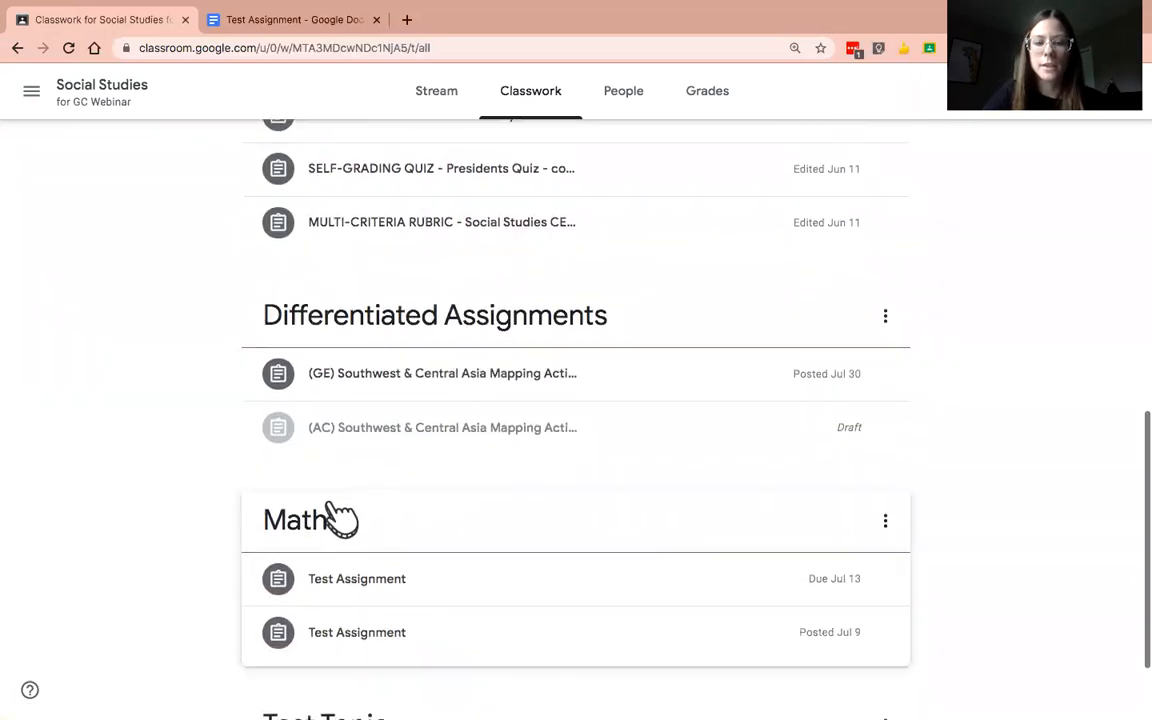
{"action": "scroll", "coordinate": [337, 518], "scroll_direction": "down", "scroll_amount": 2}
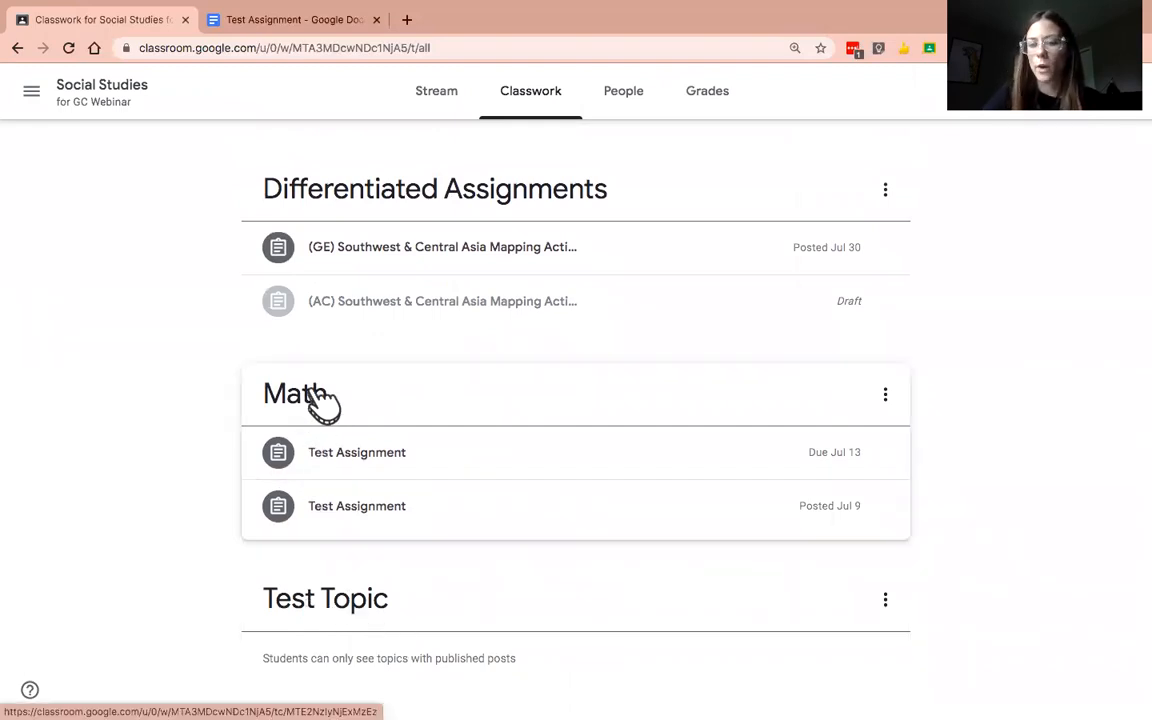
{"action": "scroll", "coordinate": [321, 404], "scroll_direction": "up", "scroll_amount": 3}
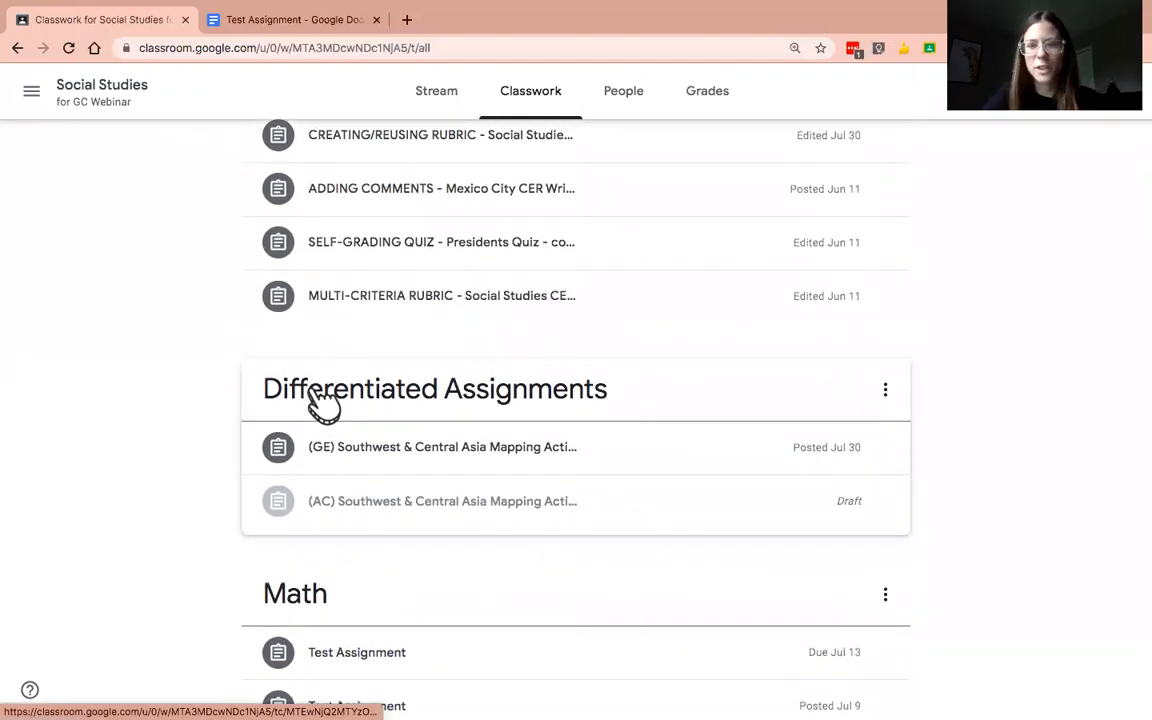
{"action": "scroll", "coordinate": [325, 400], "scroll_direction": "up", "scroll_amount": 3}
{"action": "scroll", "coordinate": [327, 285], "scroll_direction": "up", "scroll_amount": 3}
{"action": "scroll", "coordinate": [327, 285], "scroll_direction": "up", "scroll_amount": 5}
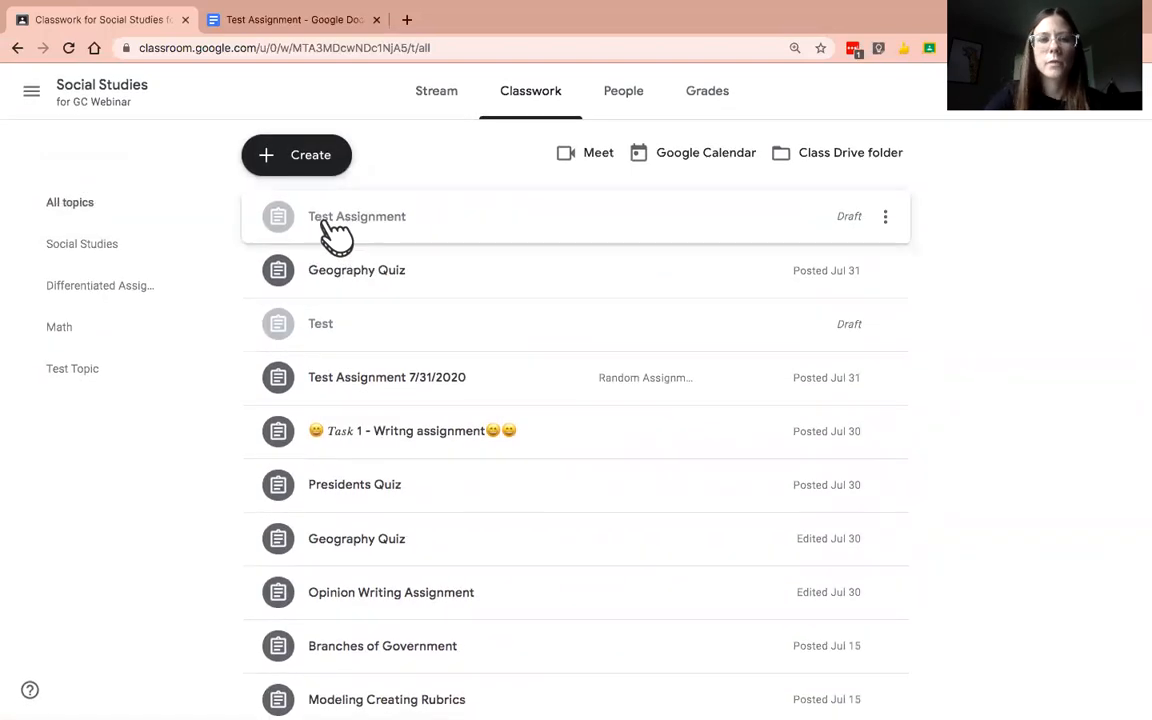
Step: Try a quiz assignment with grade importing switched off and on again, and close it without saving
{"action": "left_click", "coordinate": [285, 166]}
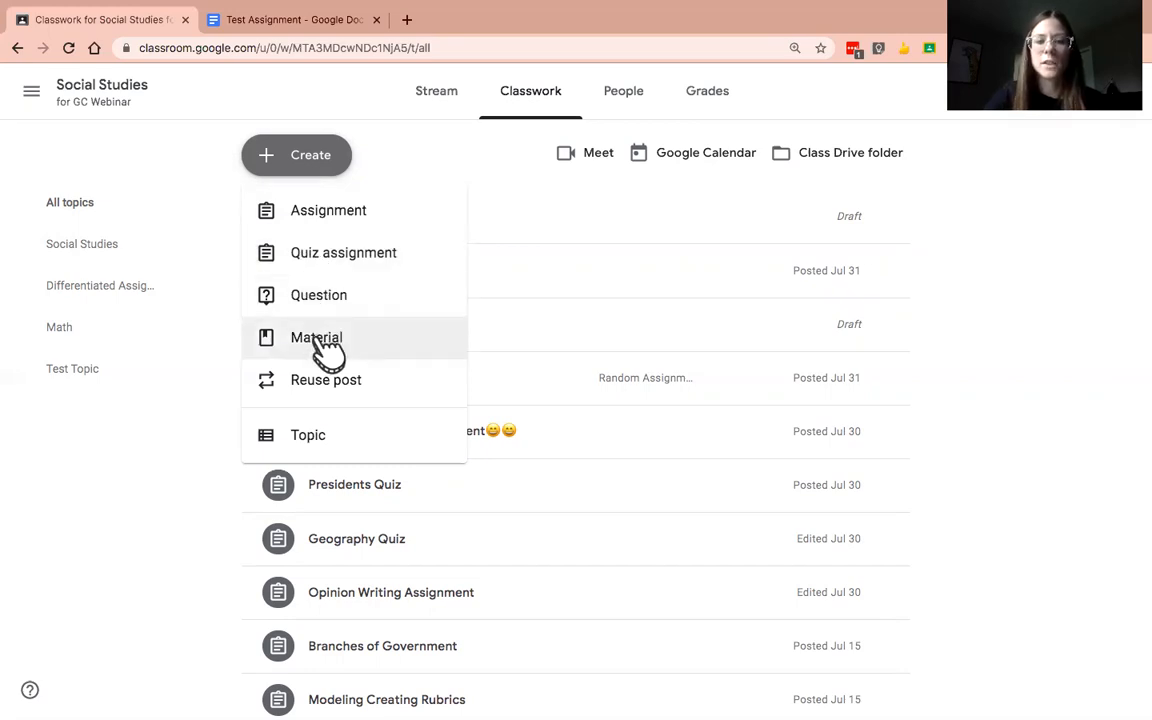
{"action": "left_click", "coordinate": [330, 270]}
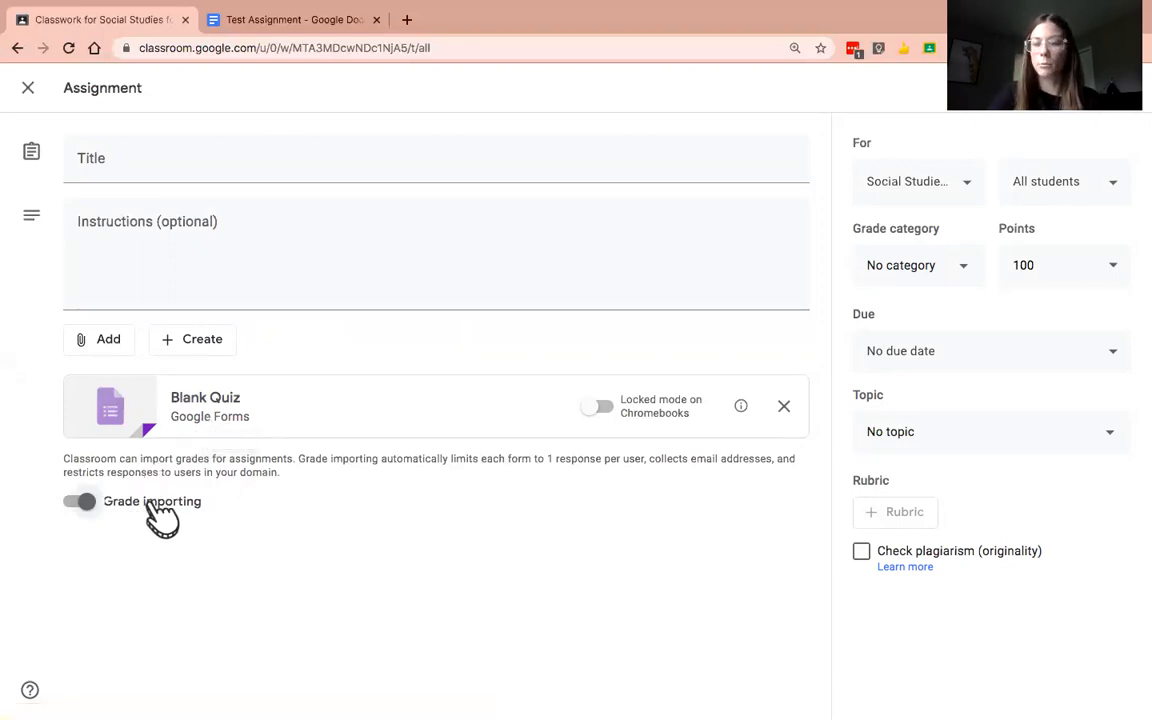
{"action": "left_click", "coordinate": [82, 501]}
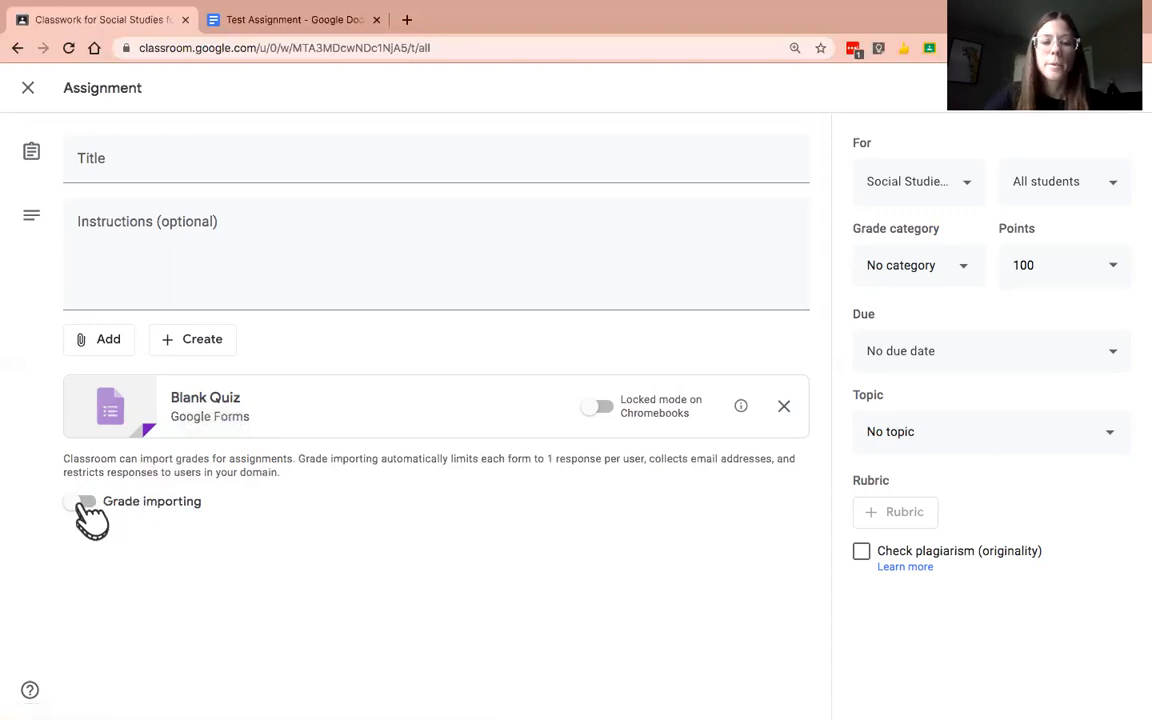
{"action": "left_click", "coordinate": [84, 503]}
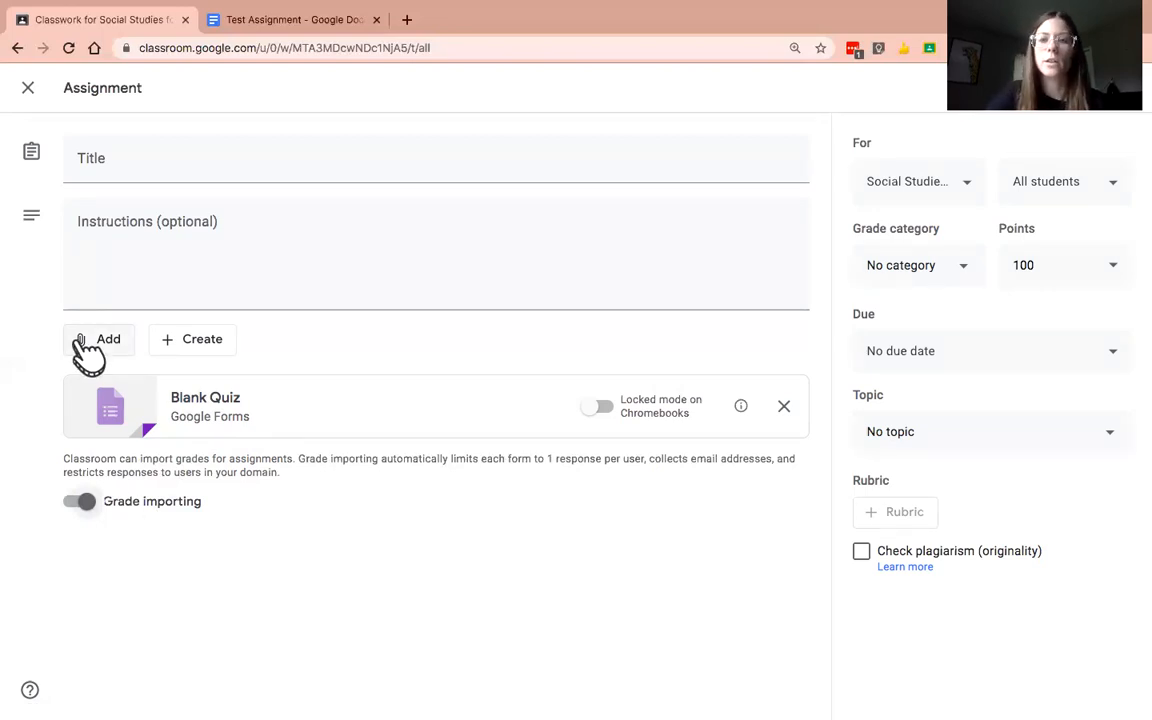
{"action": "left_click", "coordinate": [29, 88]}
Step: Create a question reading "How was your weekend?" with the short answer type
{"action": "left_click", "coordinate": [305, 160]}
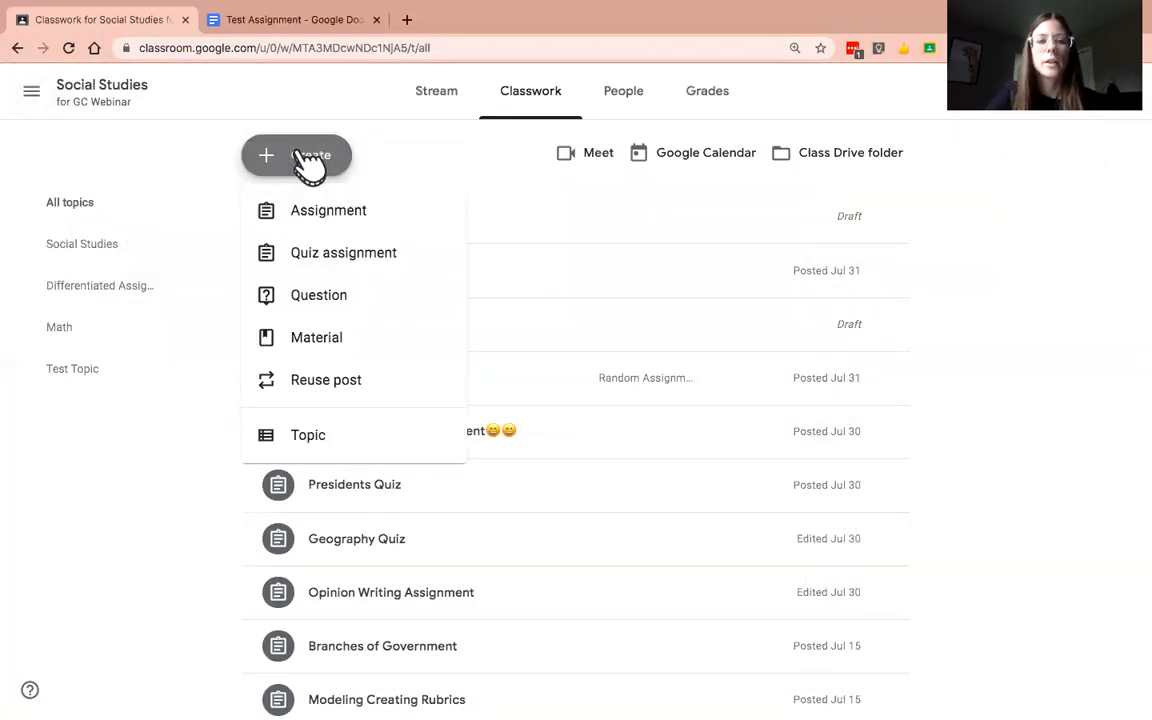
{"action": "left_click", "coordinate": [335, 305]}
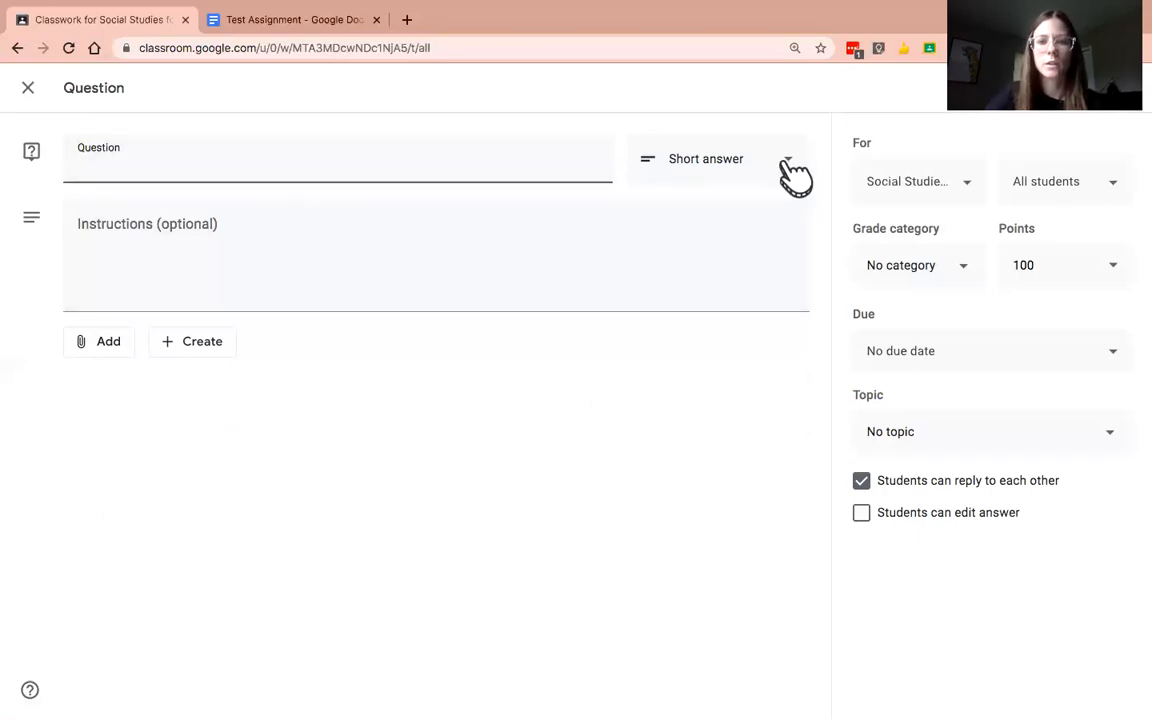
{"action": "type", "text": "How "}
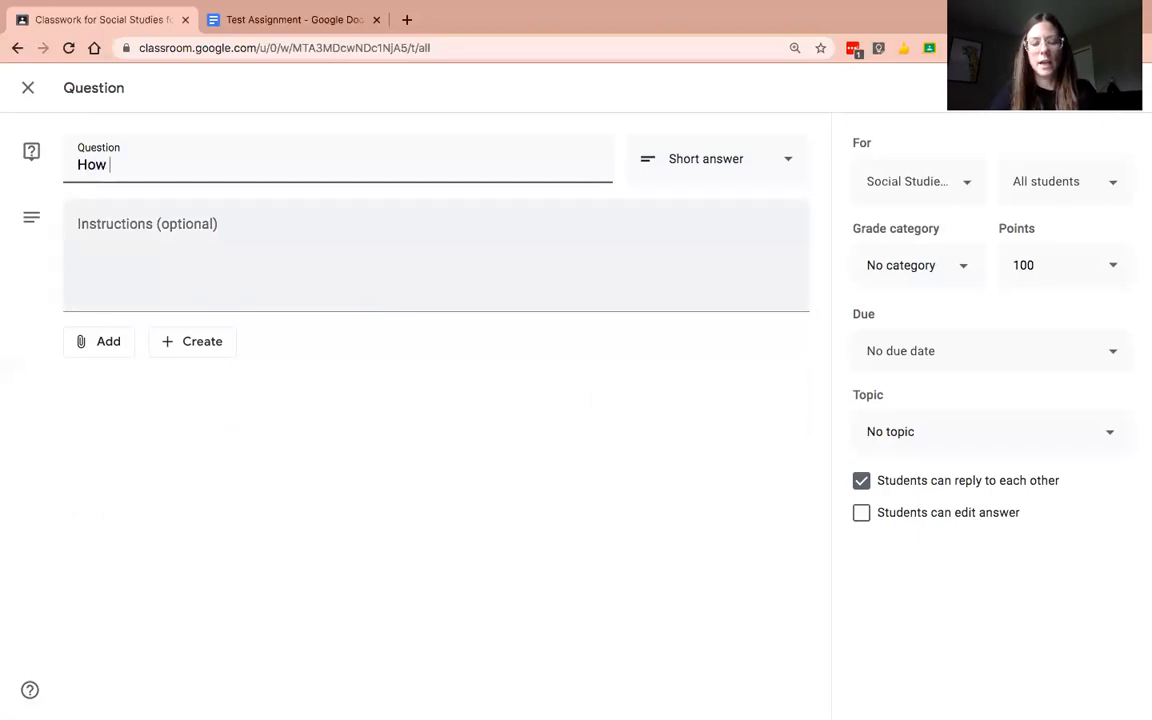
{"action": "type", "text": "was your week"}
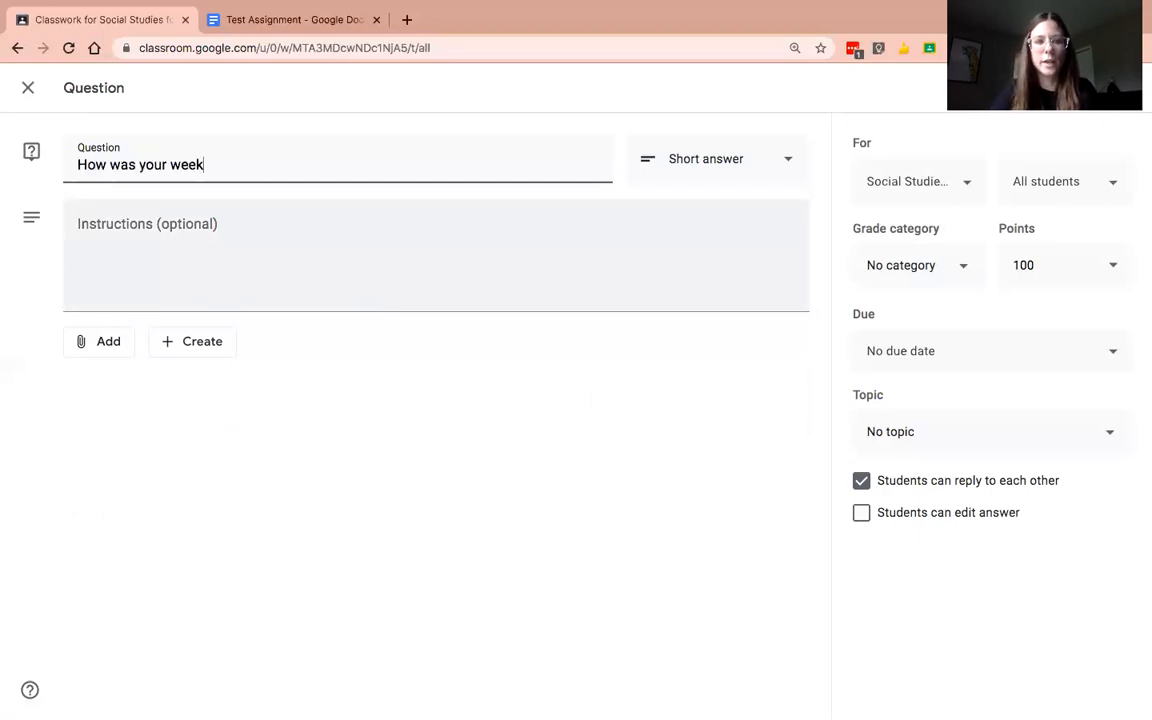
{"action": "type", "text": "end?"}
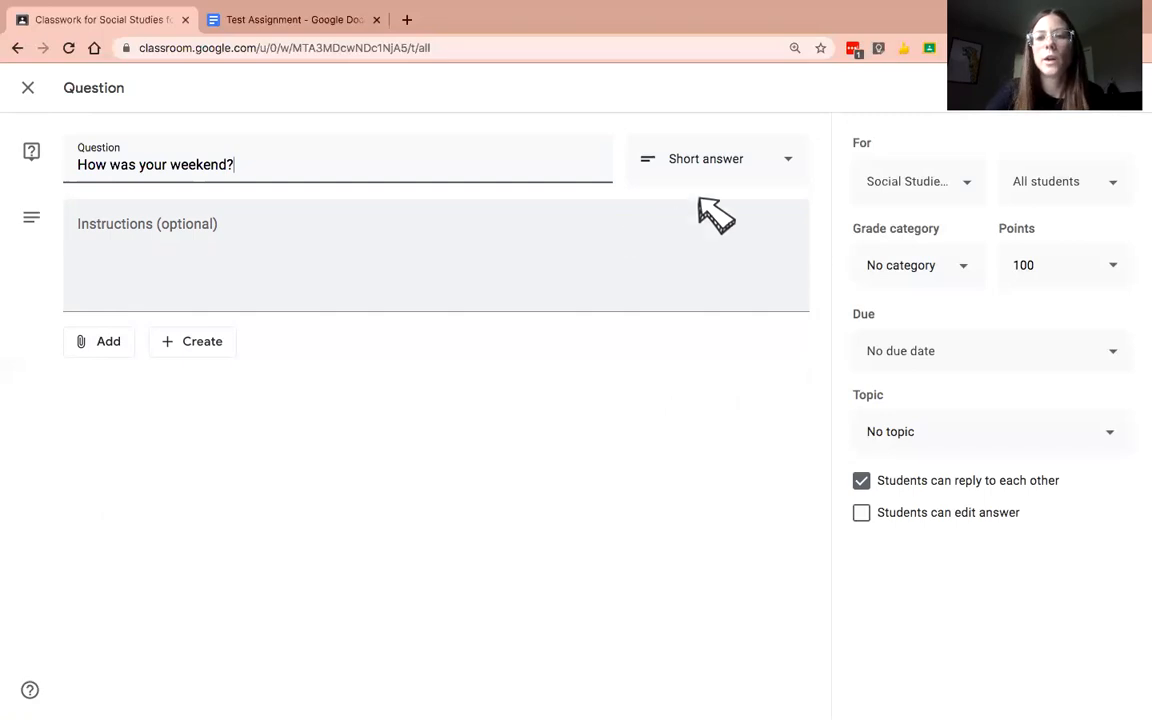
{"action": "left_click", "coordinate": [735, 168]}
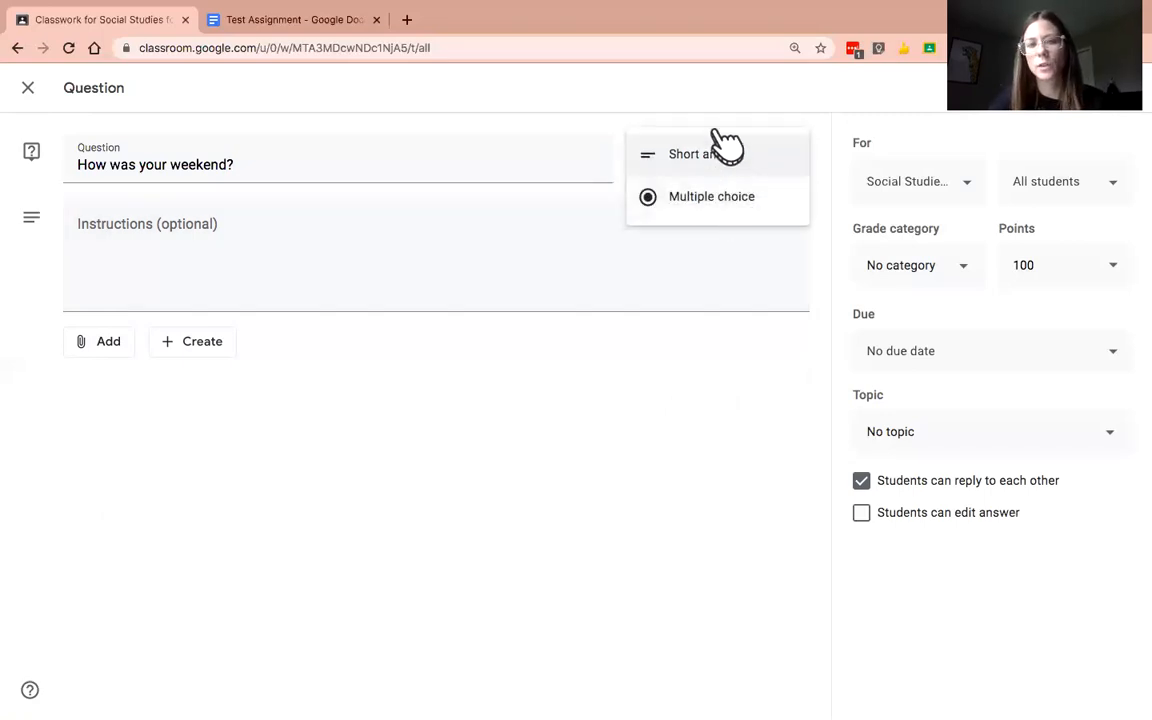
{"action": "left_click", "coordinate": [720, 156]}
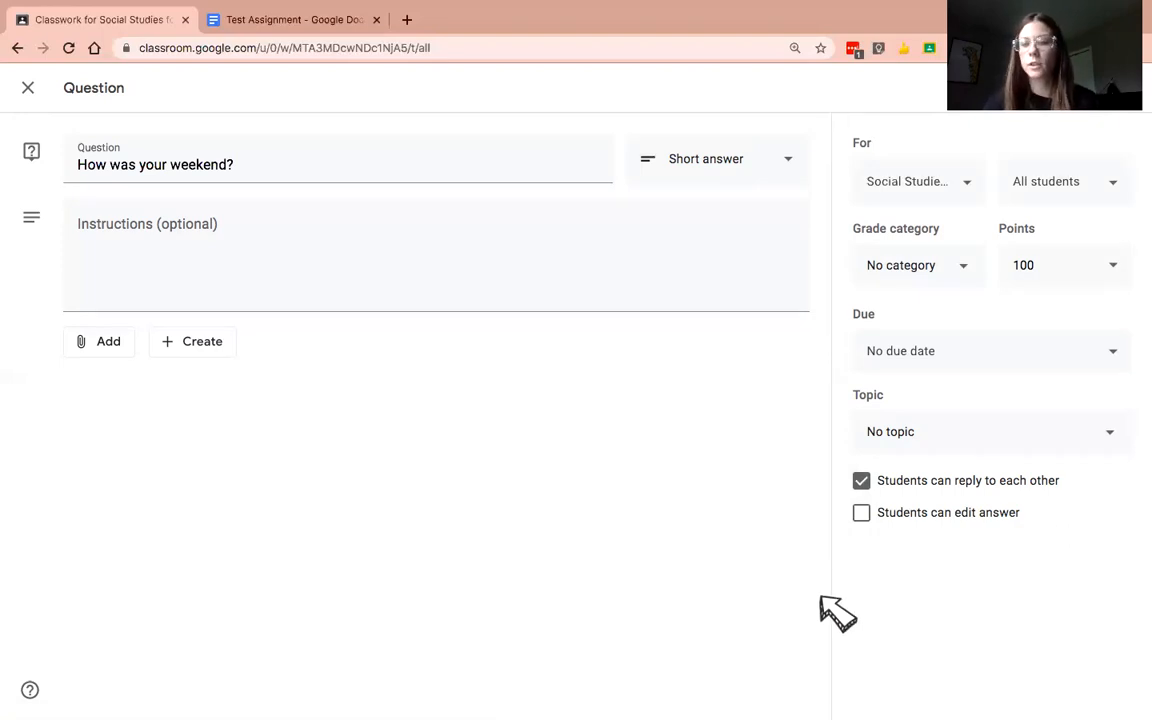
Step: Let students reply to each other and edit their answers, and save the question as a draft
{"action": "left_click", "coordinate": [862, 483]}
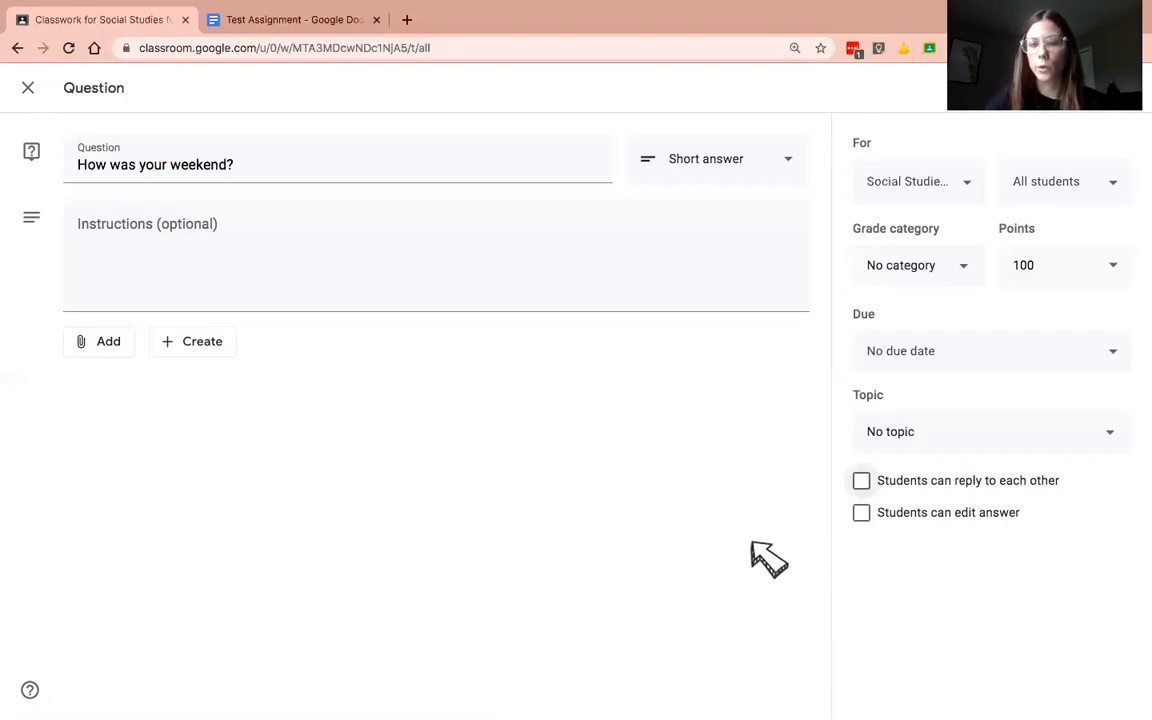
{"action": "left_click", "coordinate": [866, 483]}
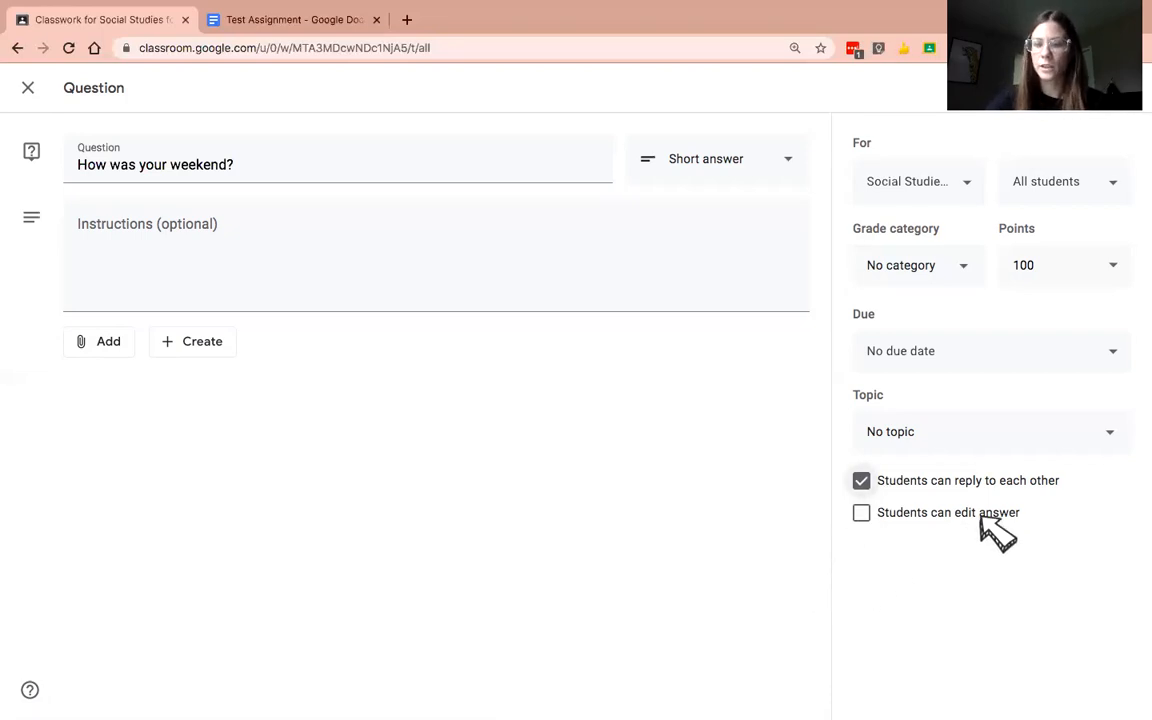
{"action": "left_click", "coordinate": [862, 514]}
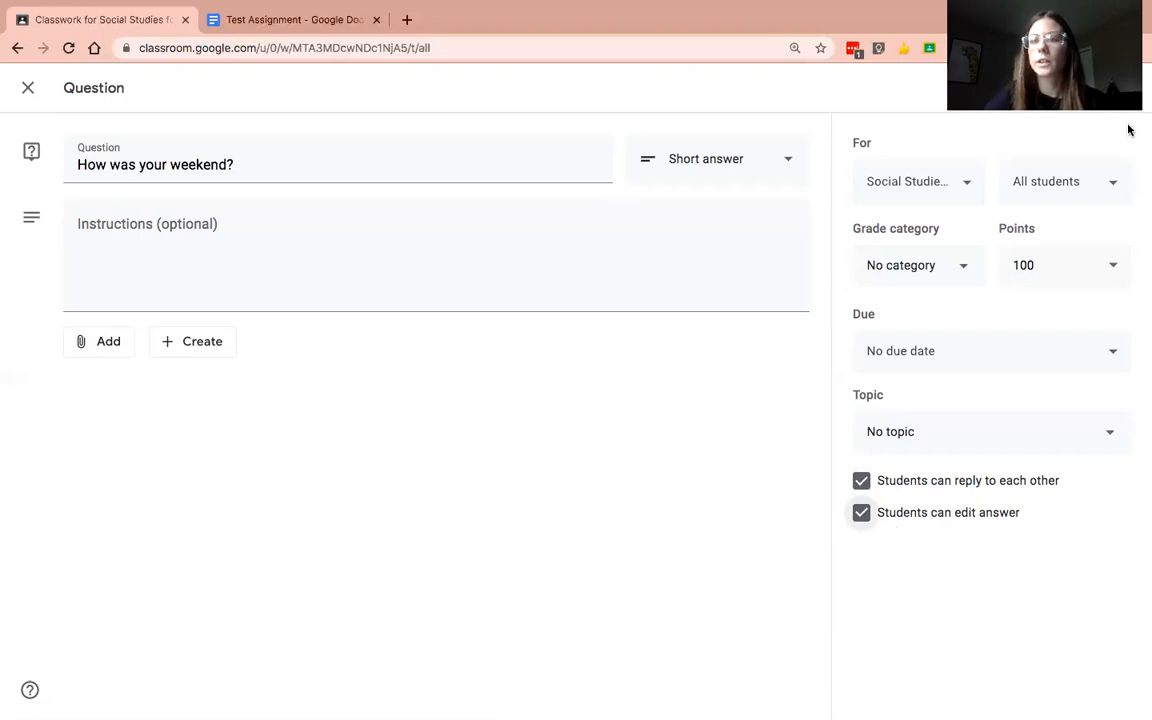
{"action": "left_click", "coordinate": [1126, 88]}
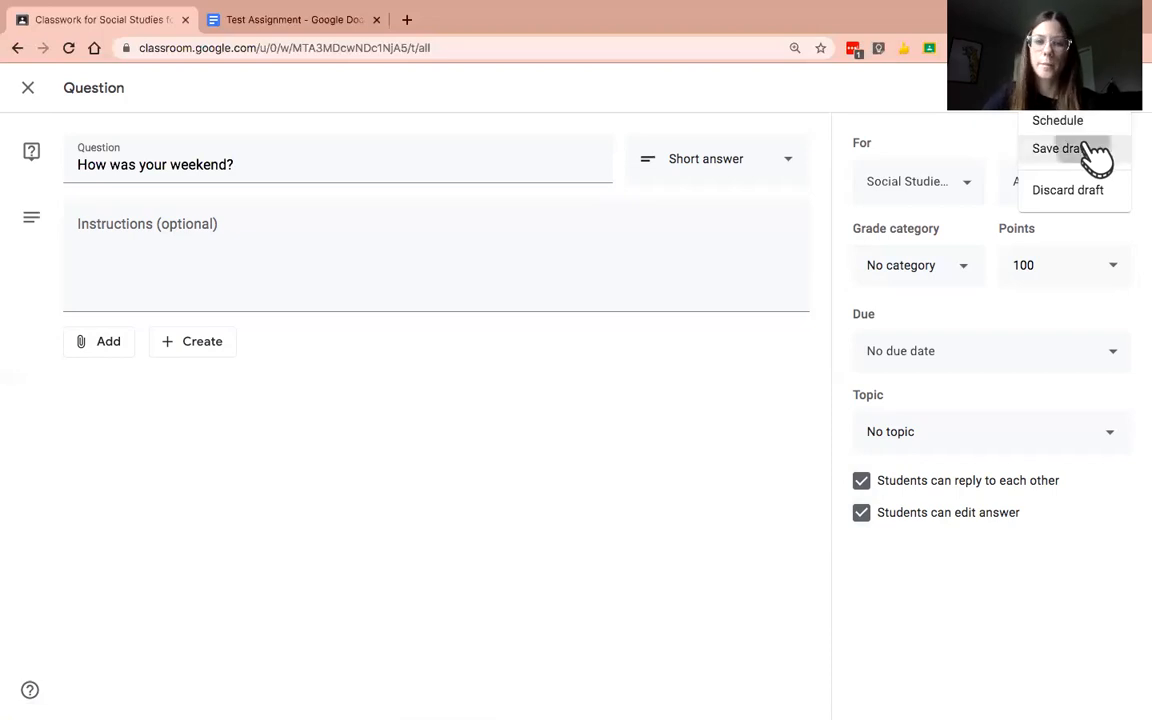
{"action": "left_click", "coordinate": [1094, 148]}
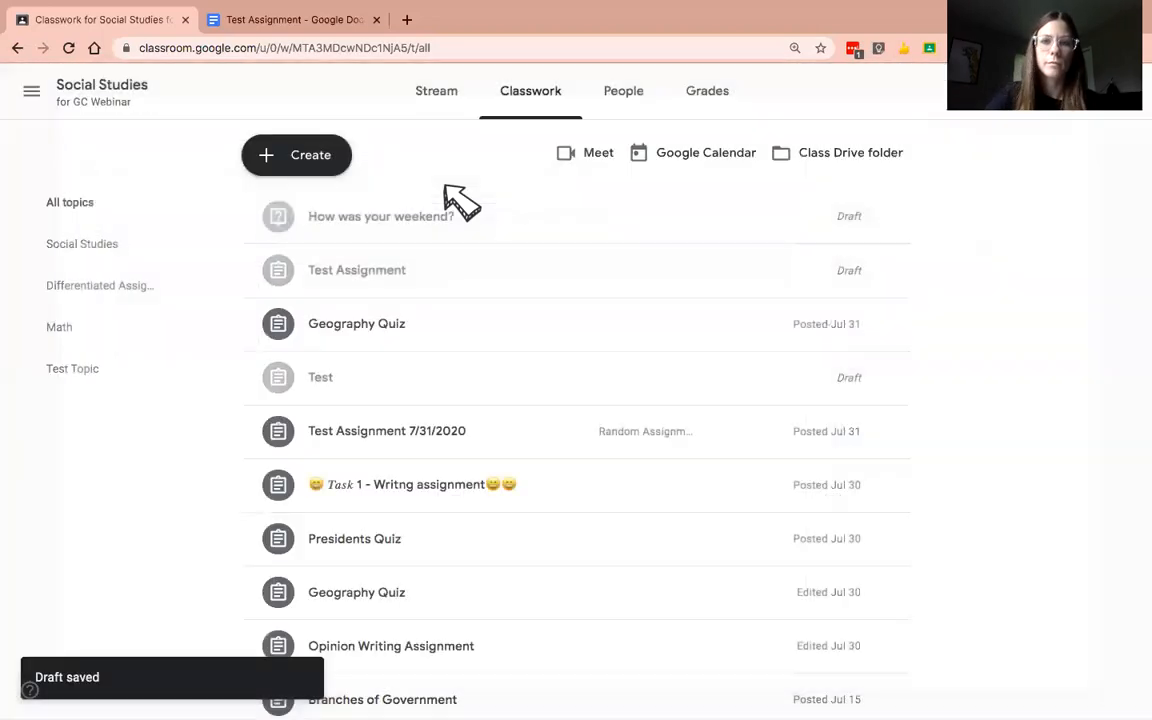
Step: Start a material post and assign it a new topic named "Math Resources & Tools"
{"action": "left_click", "coordinate": [333, 168]}
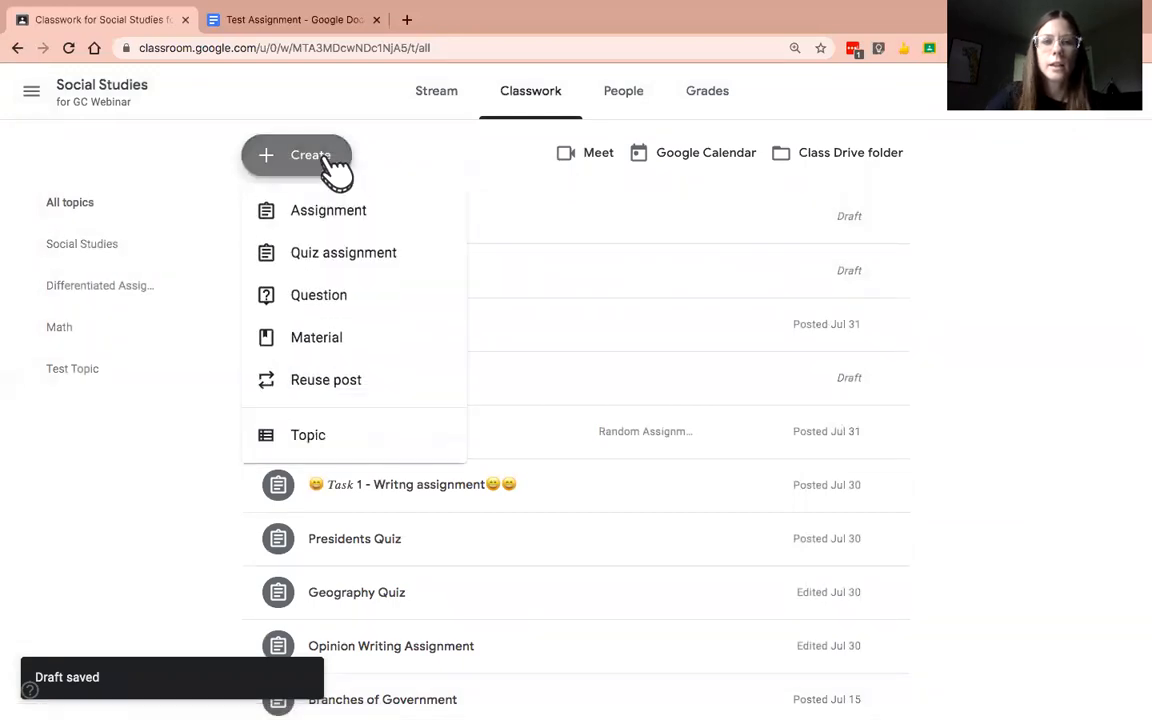
{"action": "left_click", "coordinate": [334, 341]}
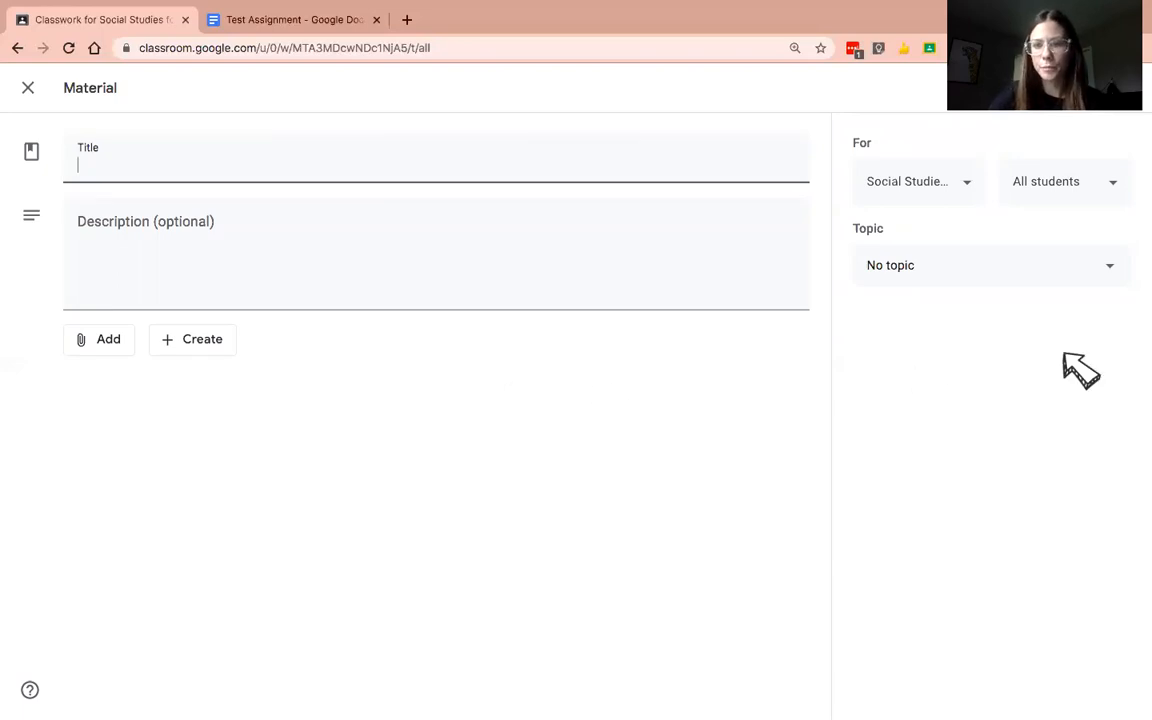
{"action": "left_click", "coordinate": [1110, 270]}
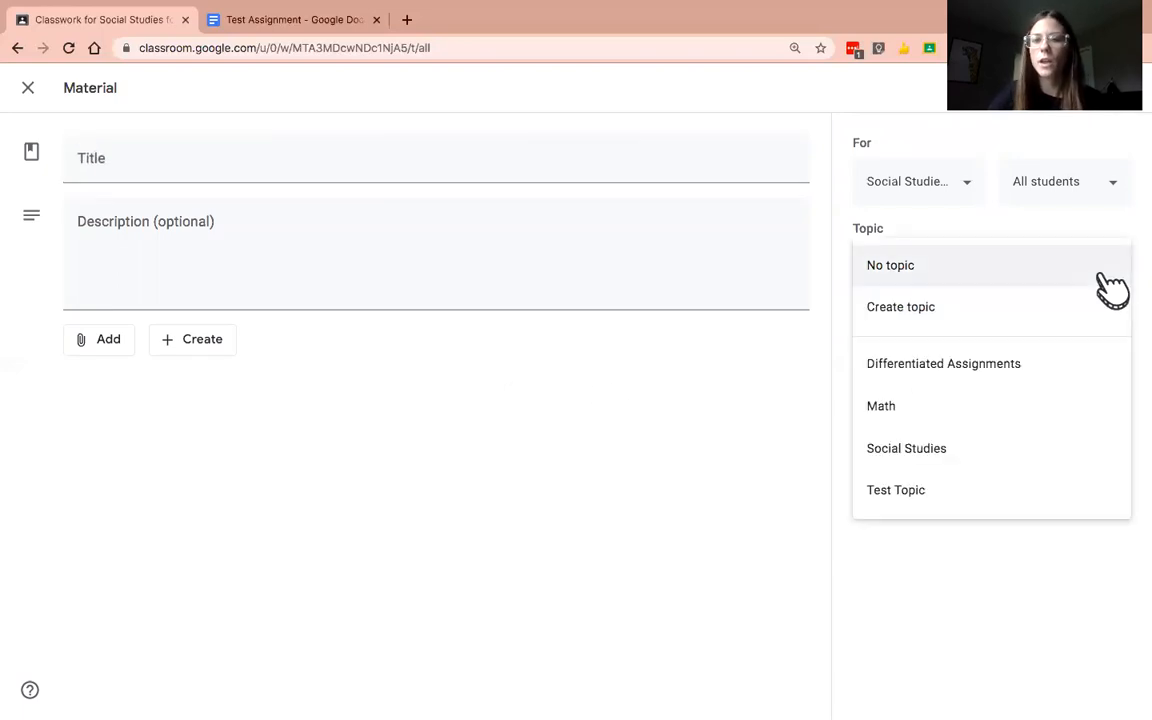
{"action": "left_click", "coordinate": [1005, 320]}
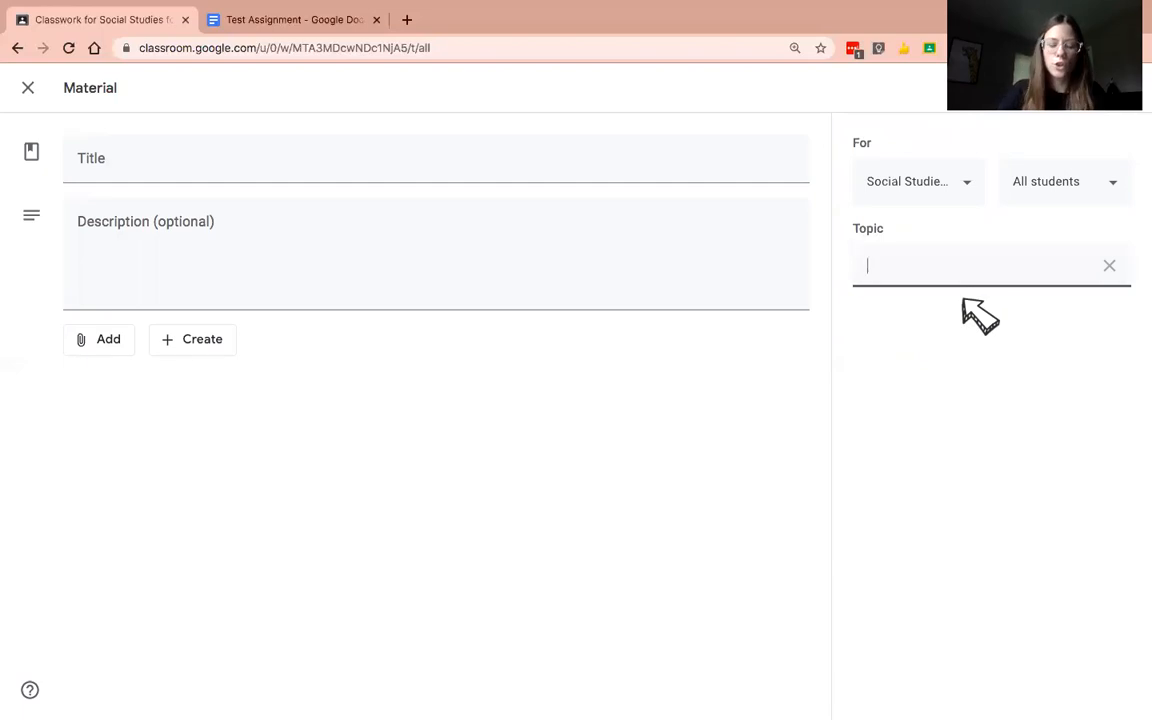
{"action": "type", "text": "Resou"}
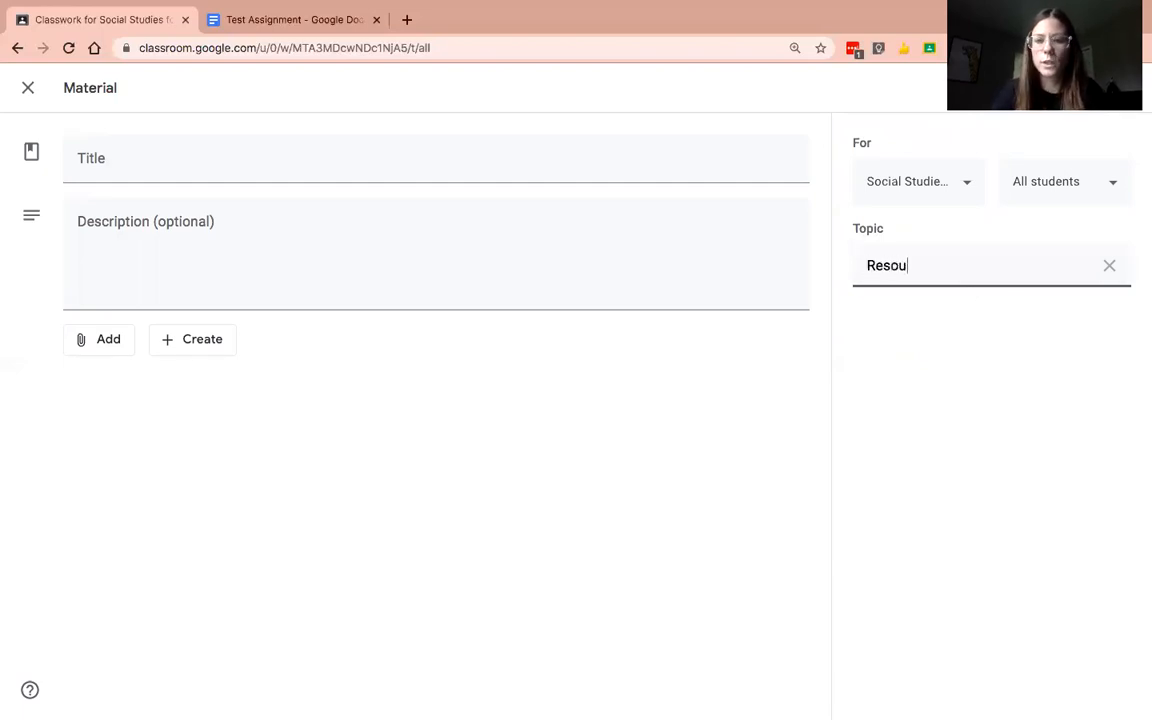
{"action": "type", "text": "rces & Tools"}
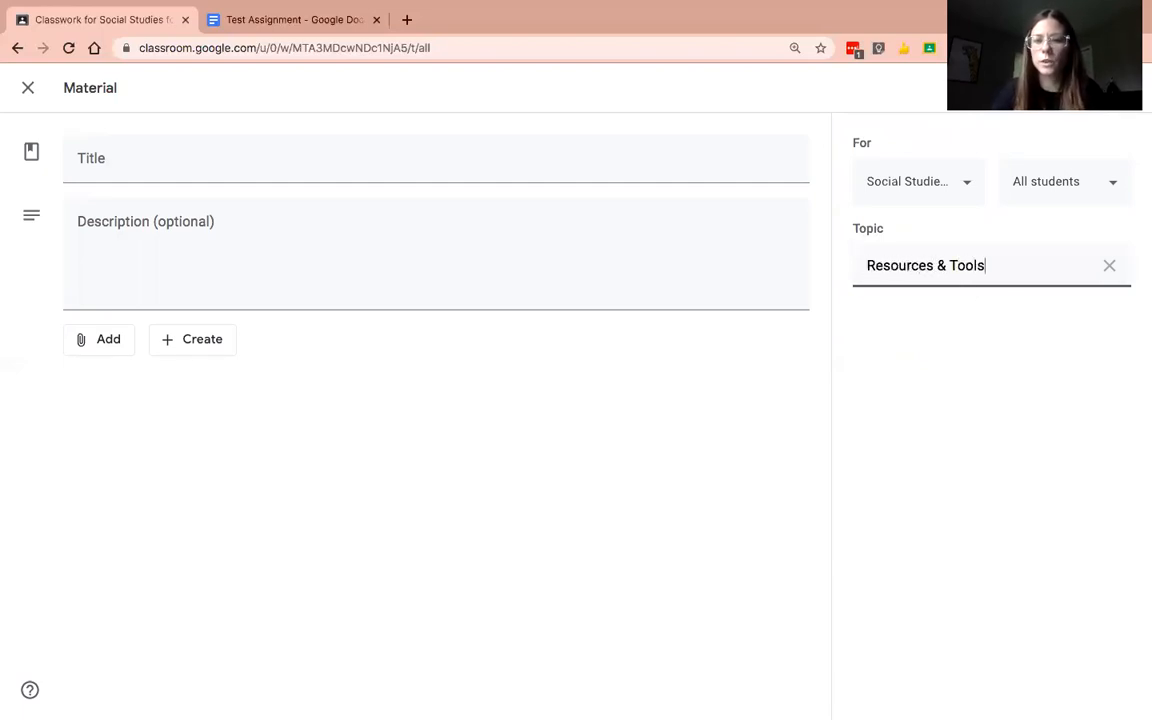
{"action": "left_click", "coordinate": [868, 266]}
{"action": "type", "text": "Math"}
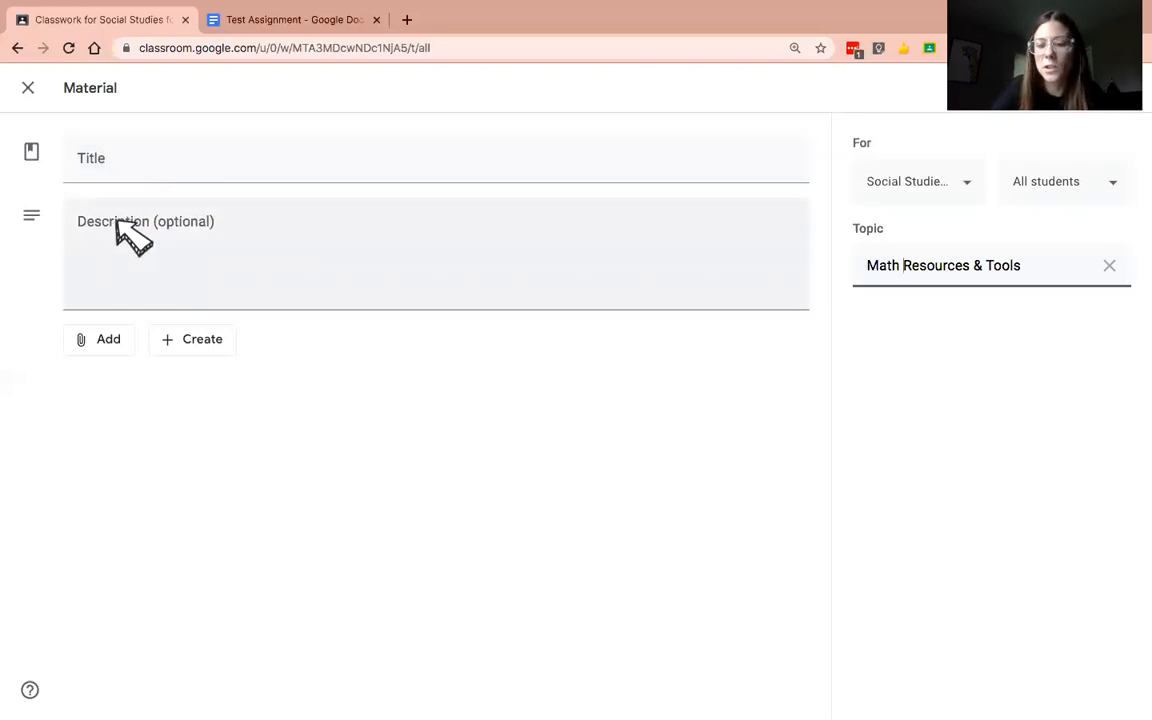
Step: Check the material's attachment sources and its saving options, and close the material without saving
{"action": "left_click", "coordinate": [102, 338]}
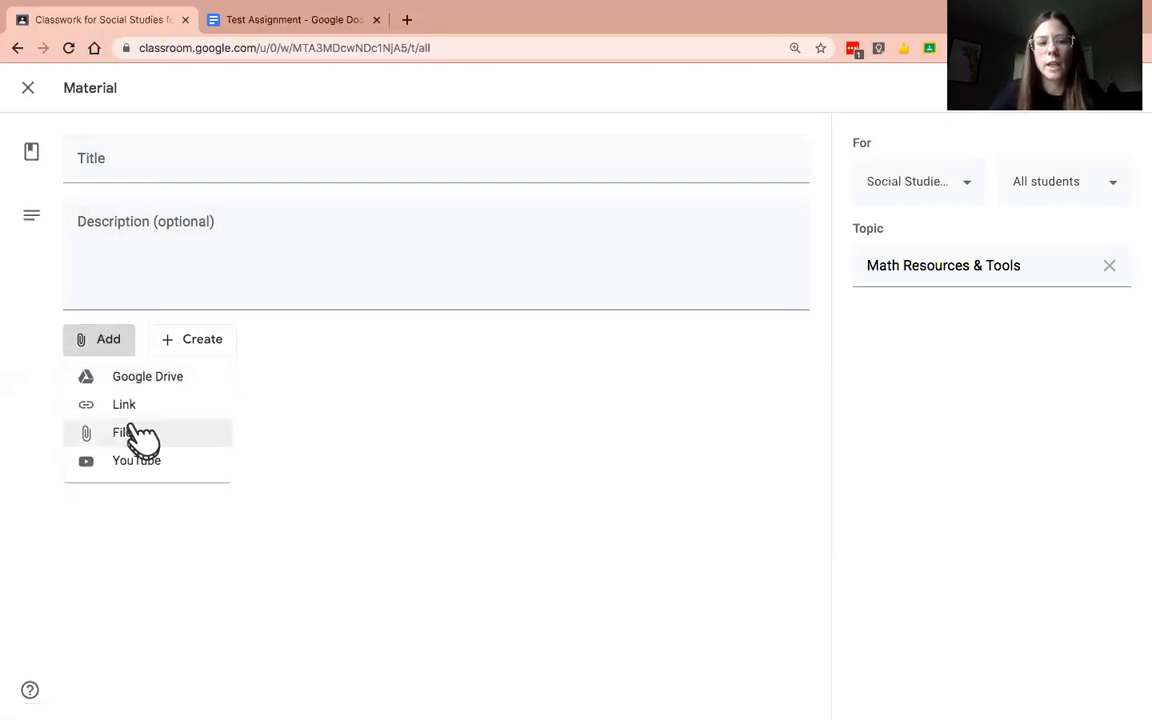
{"action": "left_click", "coordinate": [345, 430]}
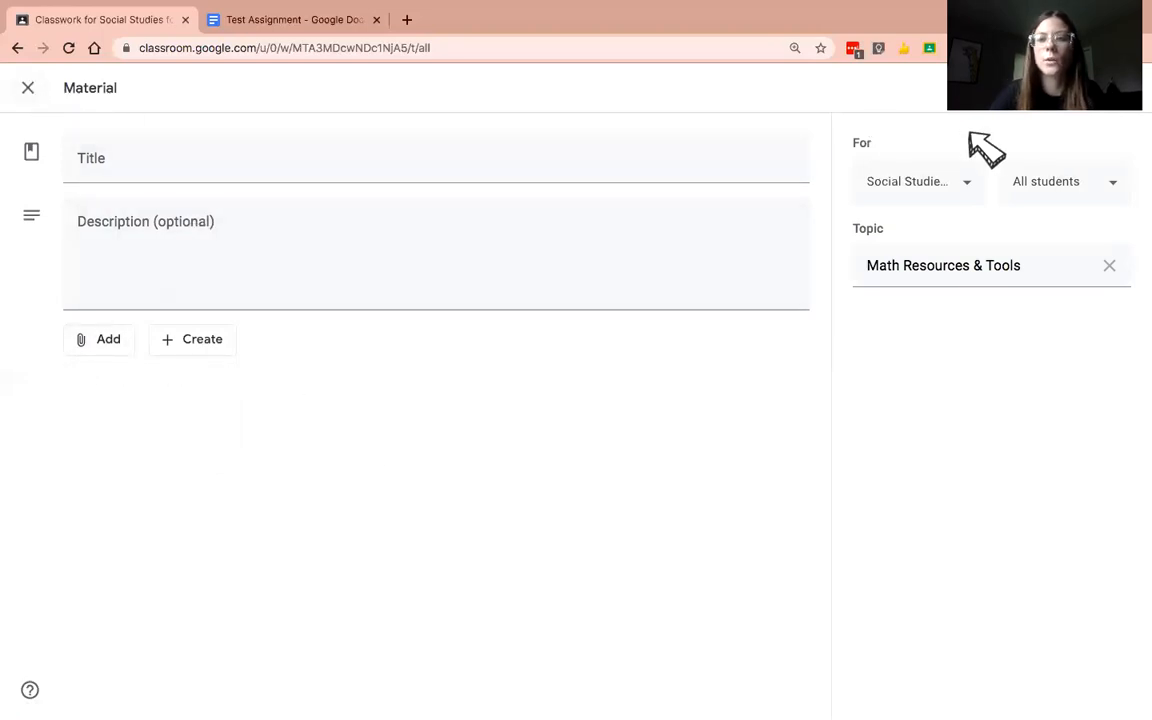
{"action": "left_click", "coordinate": [1129, 119]}
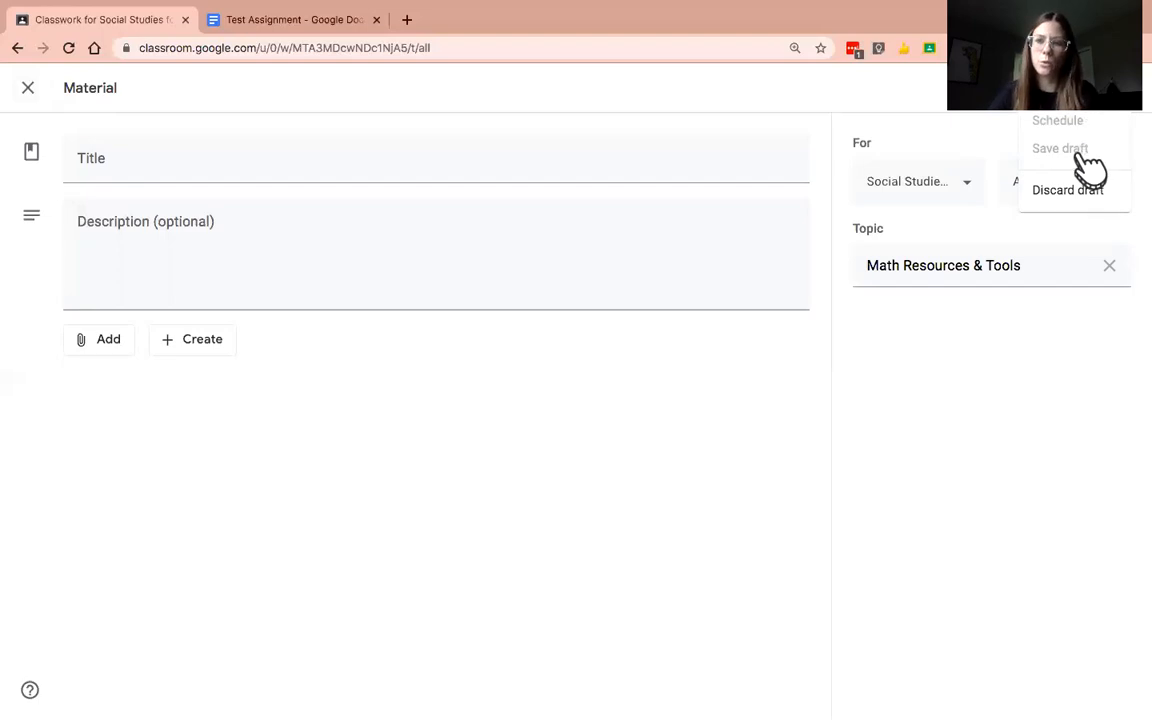
{"action": "left_click", "coordinate": [725, 390]}
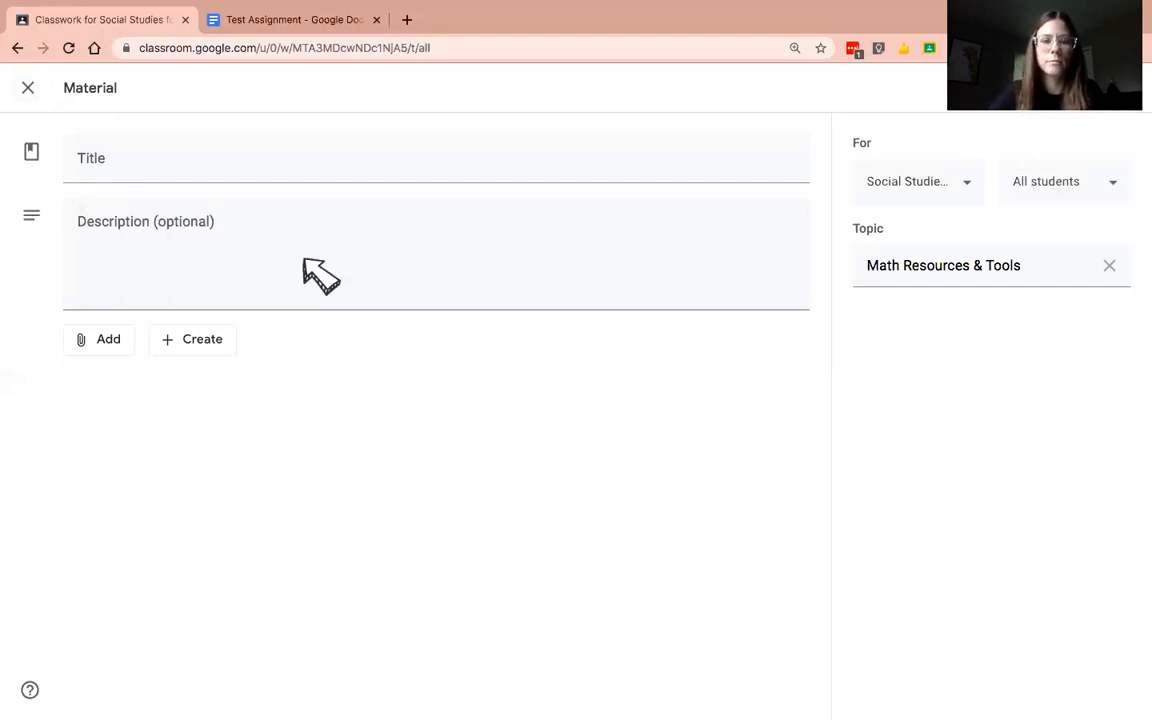
{"action": "left_click", "coordinate": [28, 88]}
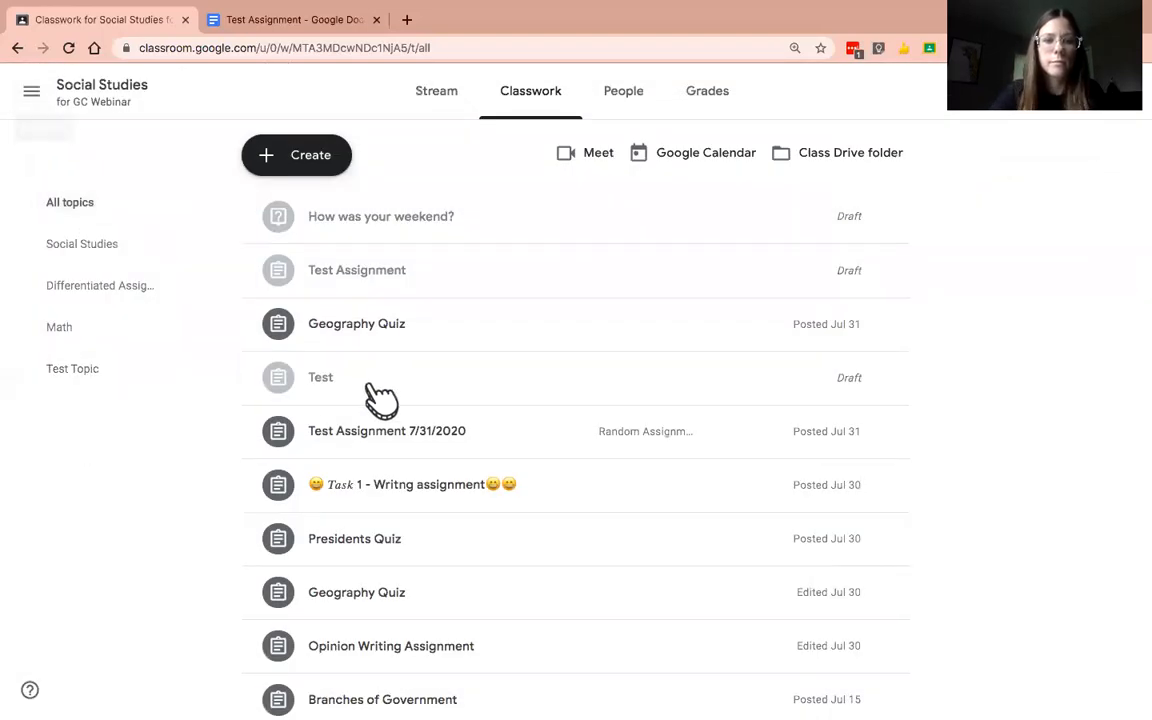
Step: Check the dialog for adding a new classwork topic and cancel it without adding one
{"action": "left_click", "coordinate": [306, 160]}
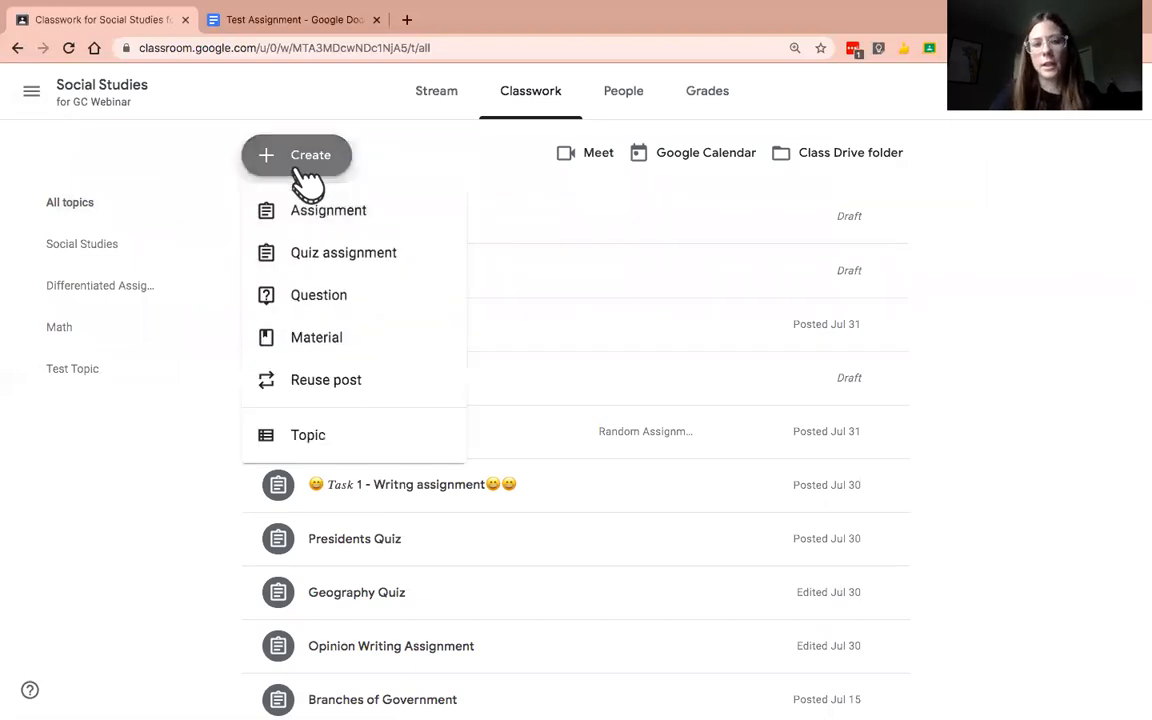
{"action": "left_click", "coordinate": [308, 440]}
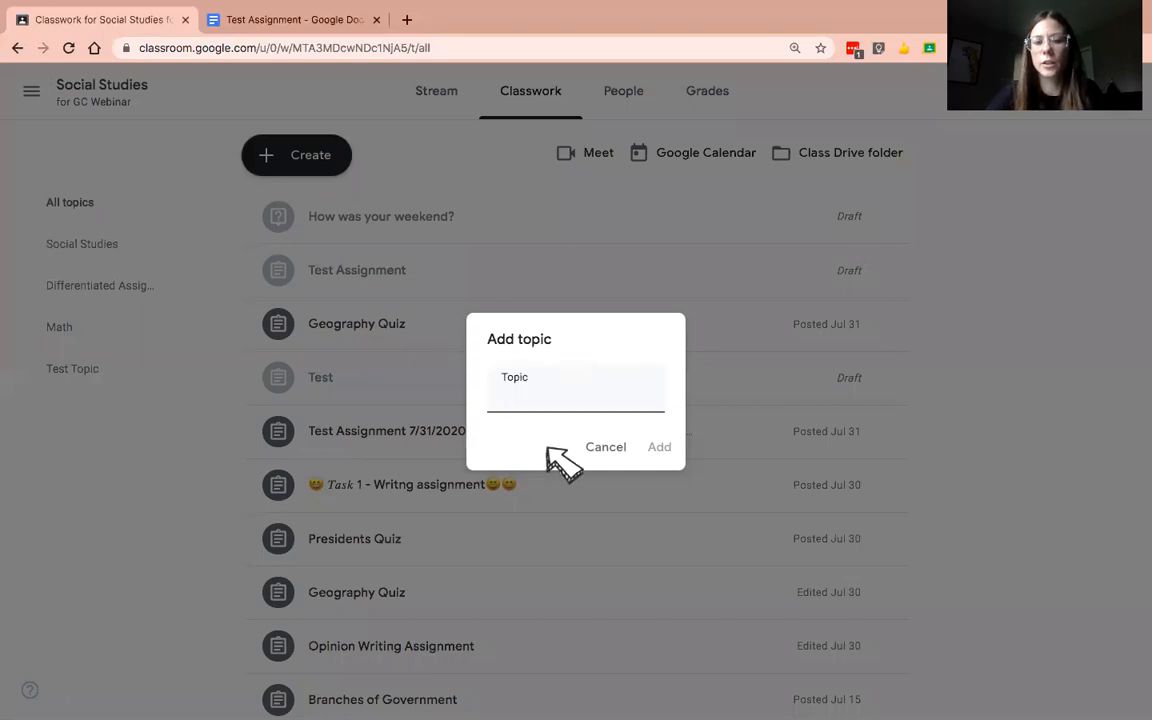
{"action": "left_click", "coordinate": [614, 450]}
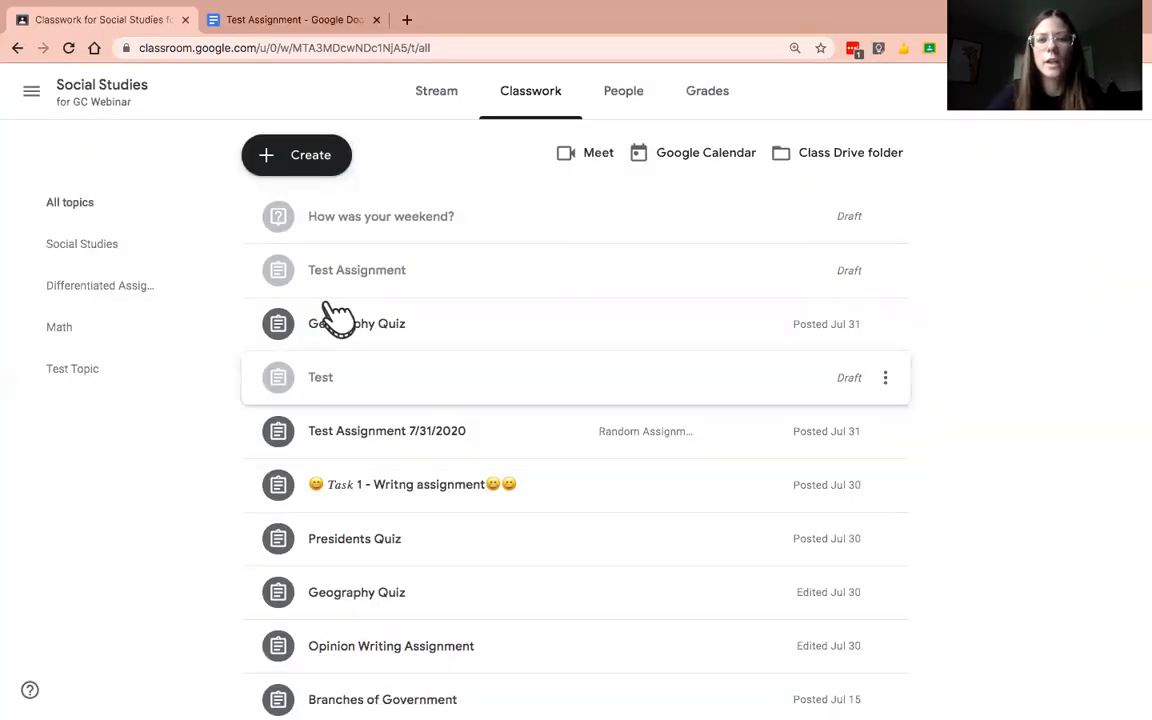
Step: Start reusing a post, look through the list of classes, and open the posts of Google Classroom (Advanced)
{"action": "left_click", "coordinate": [327, 175]}
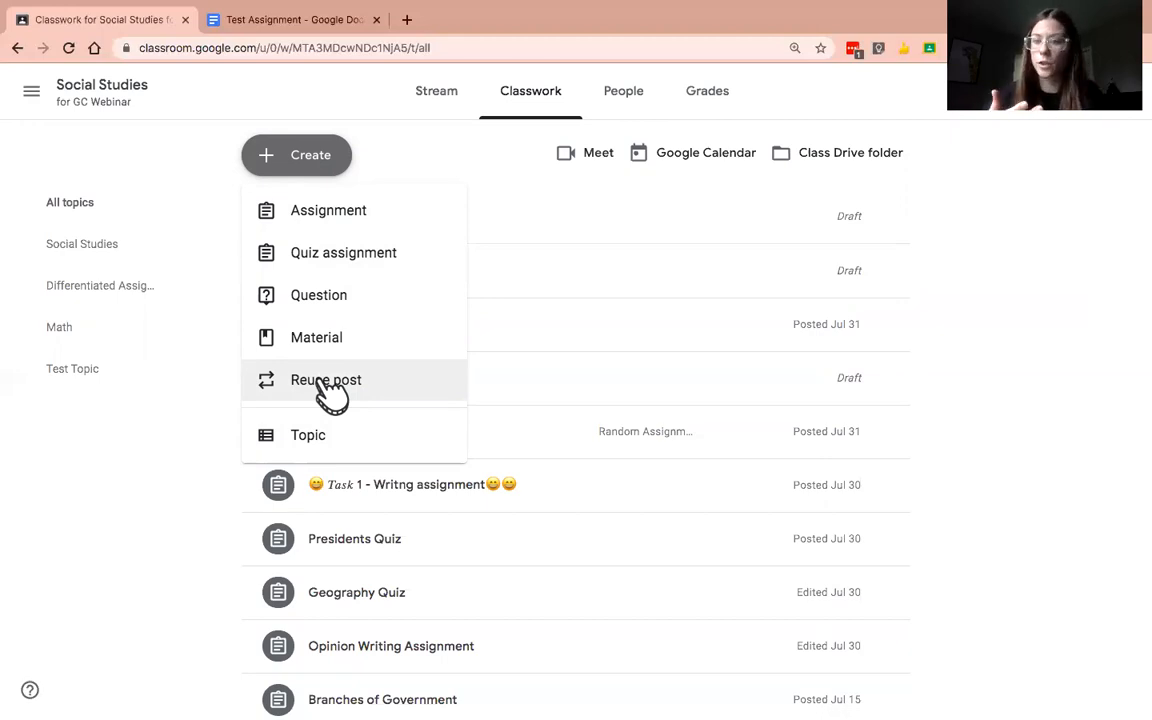
{"action": "left_click", "coordinate": [325, 383]}
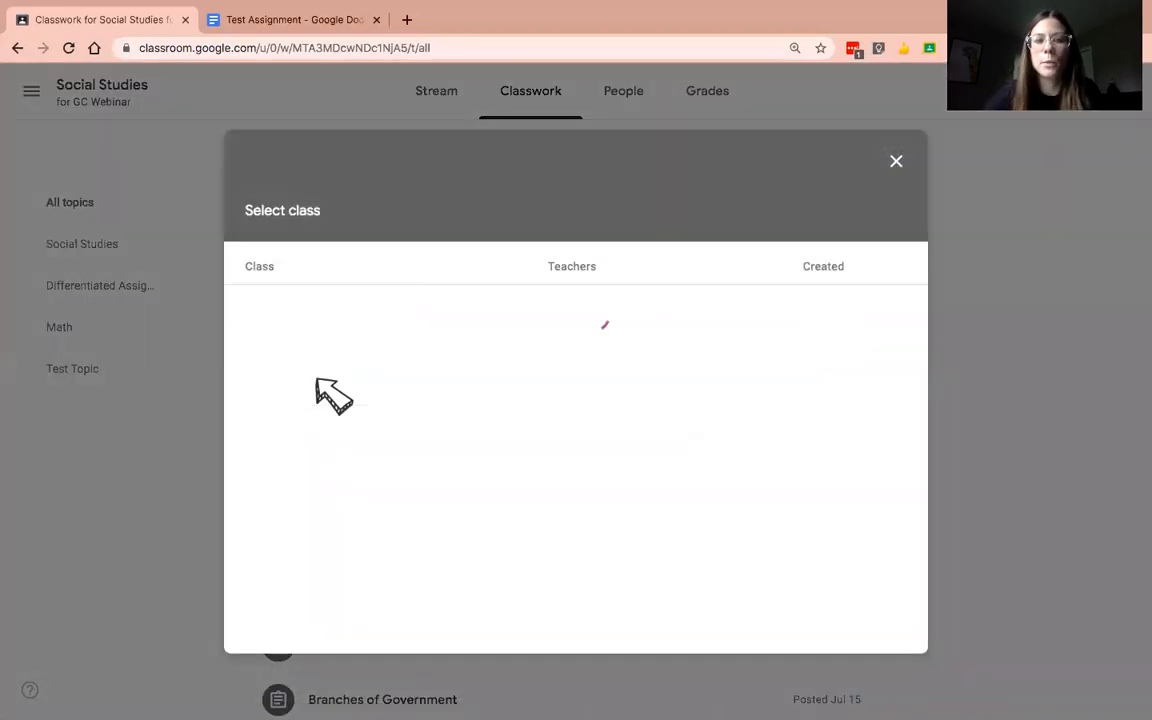
{"action": "scroll", "coordinate": [347, 437], "scroll_direction": "down", "scroll_amount": 7}
{"action": "scroll", "coordinate": [347, 437], "scroll_direction": "down", "scroll_amount": 4}
{"action": "scroll", "coordinate": [347, 437], "scroll_direction": "up", "scroll_amount": 12}
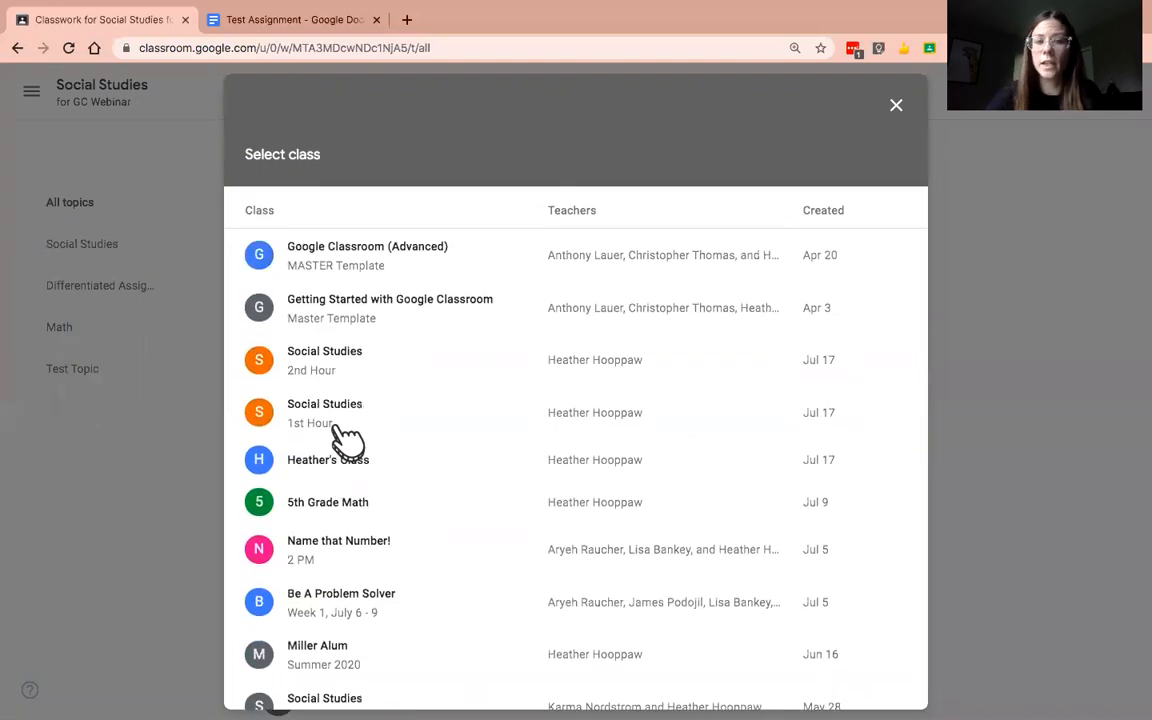
{"action": "left_click", "coordinate": [345, 250]}
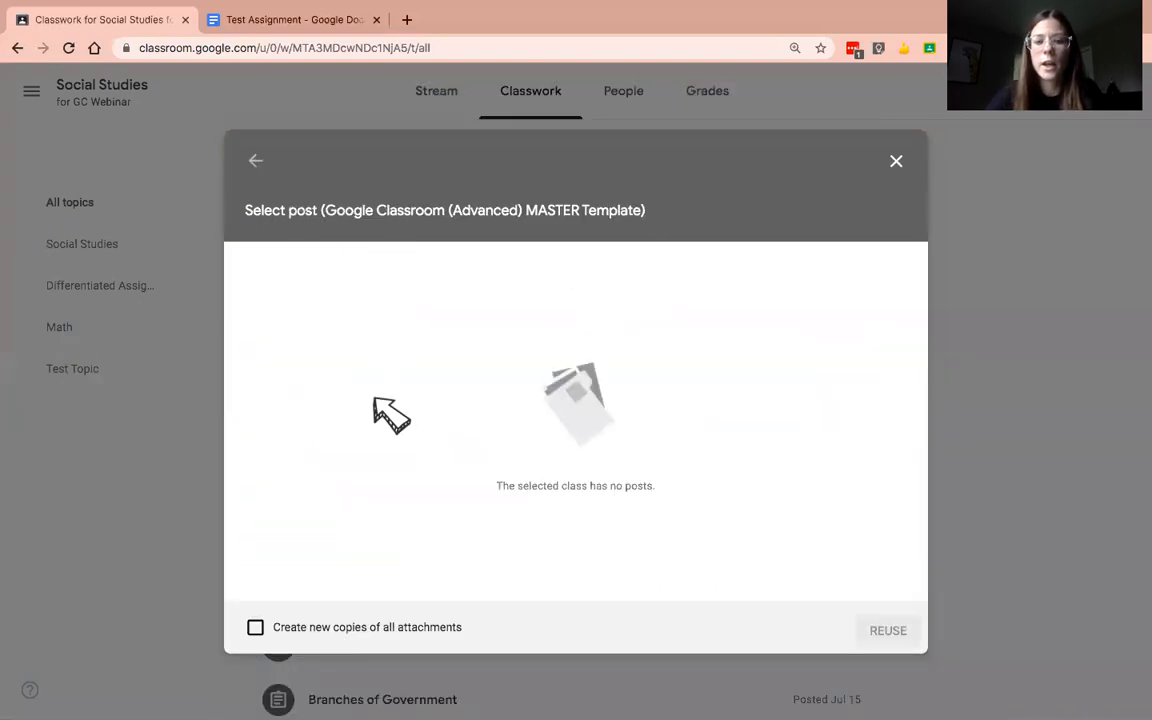
Step: Return to the class list, select the Lesson 1.1 Warm-Up post from 5th Grade Math, and close without reusing it
{"action": "left_click", "coordinate": [256, 162]}
{"action": "scroll", "coordinate": [400, 510], "scroll_direction": "down", "scroll_amount": 1}
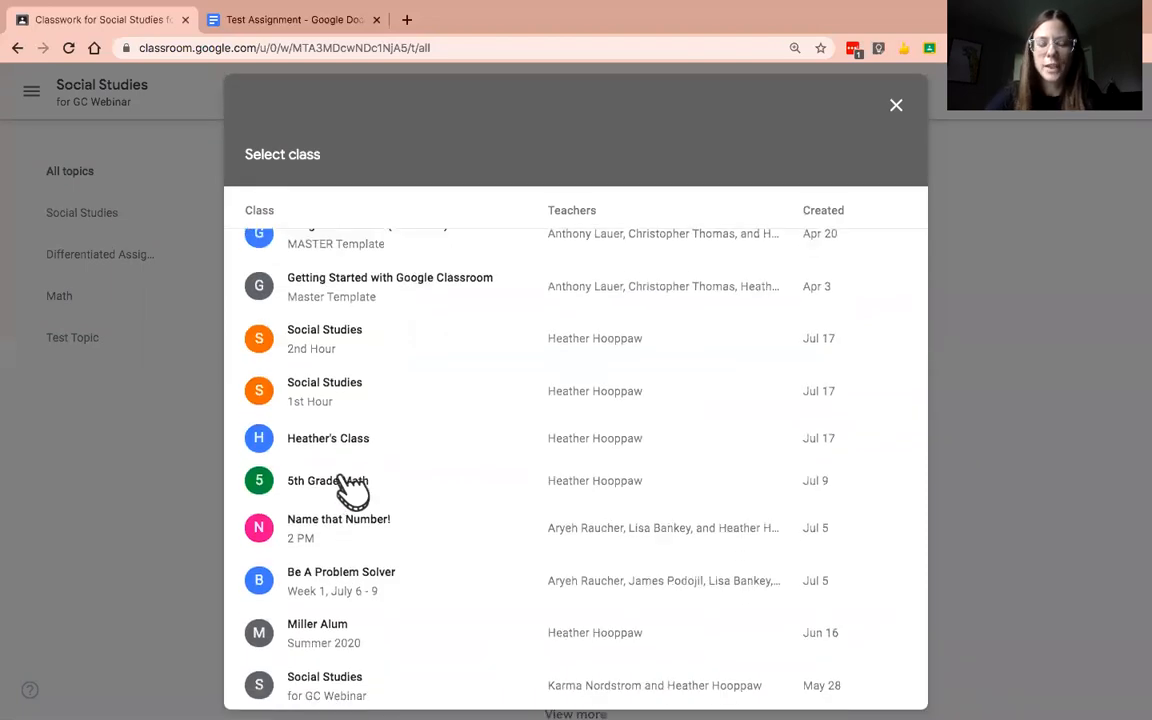
{"action": "left_click", "coordinate": [345, 480]}
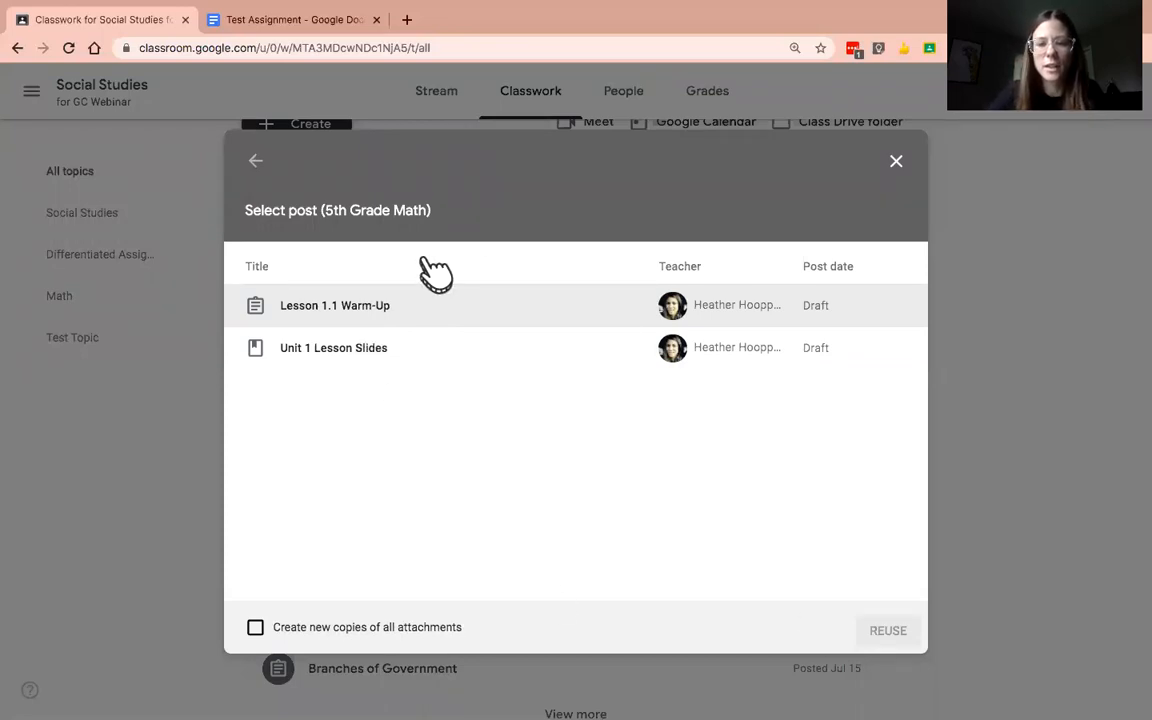
{"action": "left_click", "coordinate": [341, 312]}
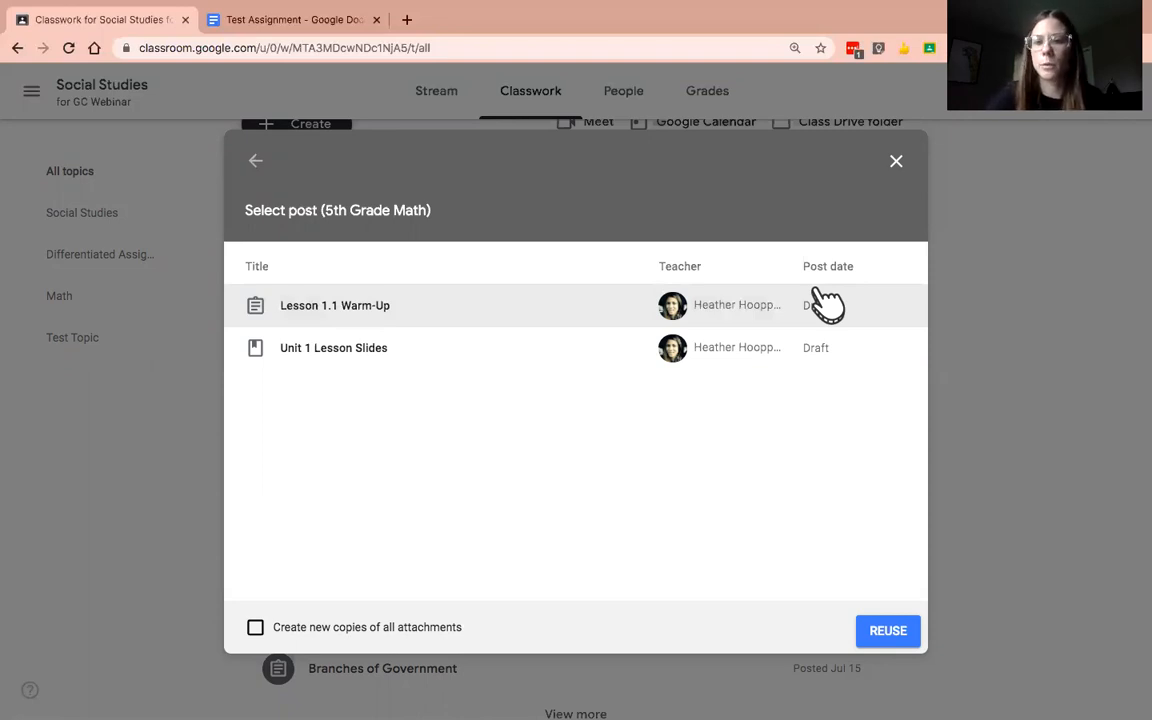
{"action": "left_click", "coordinate": [897, 162]}
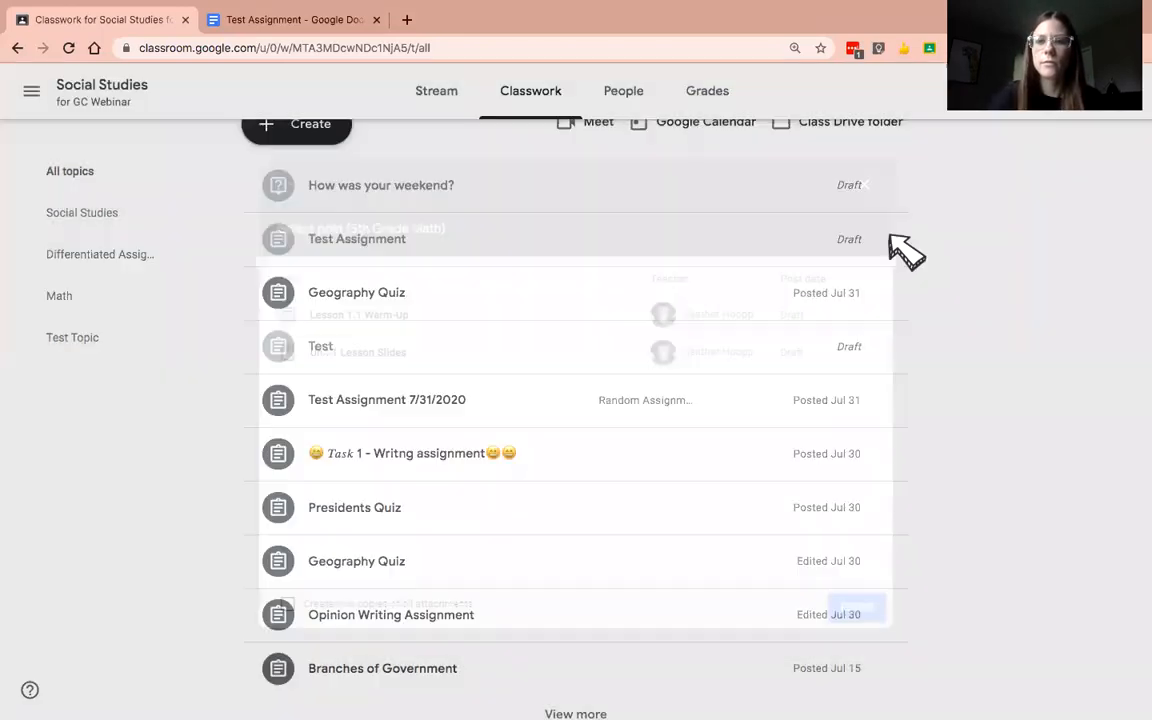
Step: Open the class's Google Drive folder and look through its assignment folders, quizzes and documents
{"action": "scroll", "coordinate": [882, 360], "scroll_direction": "down", "scroll_amount": 1}
{"action": "scroll", "coordinate": [882, 360], "scroll_direction": "up", "scroll_amount": 2}
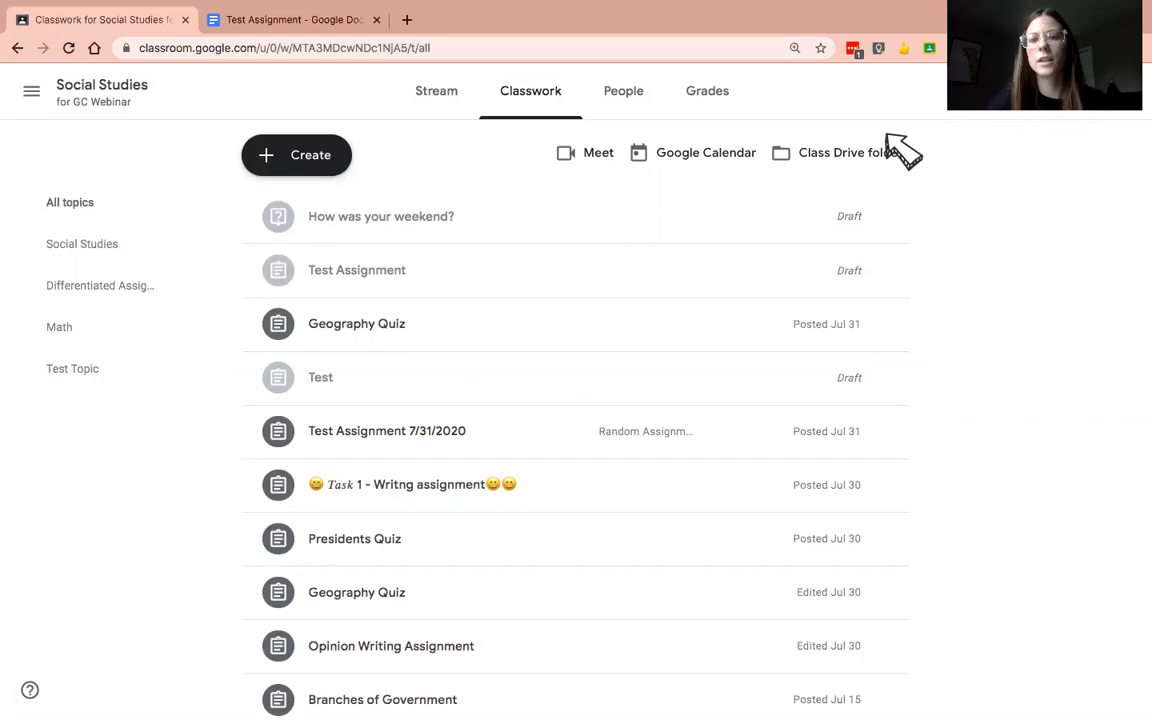
{"action": "left_click", "coordinate": [828, 158]}
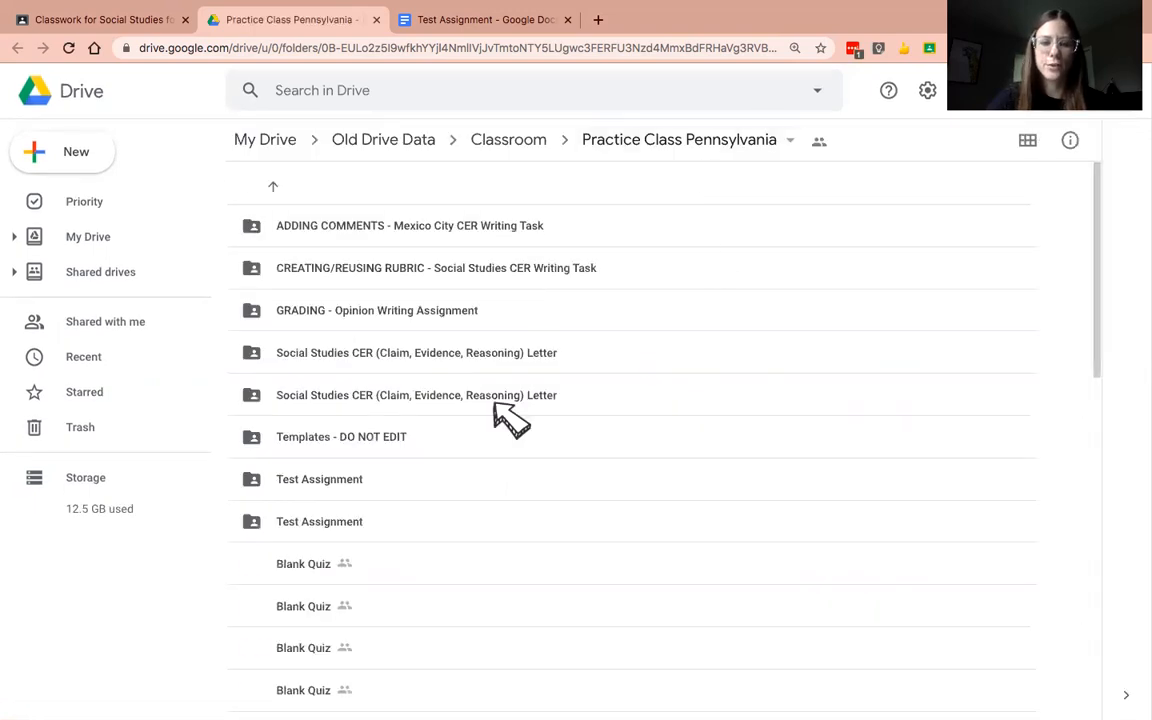
{"action": "scroll", "coordinate": [497, 395], "scroll_direction": "down", "scroll_amount": 3}
{"action": "scroll", "coordinate": [497, 392], "scroll_direction": "down", "scroll_amount": 3}
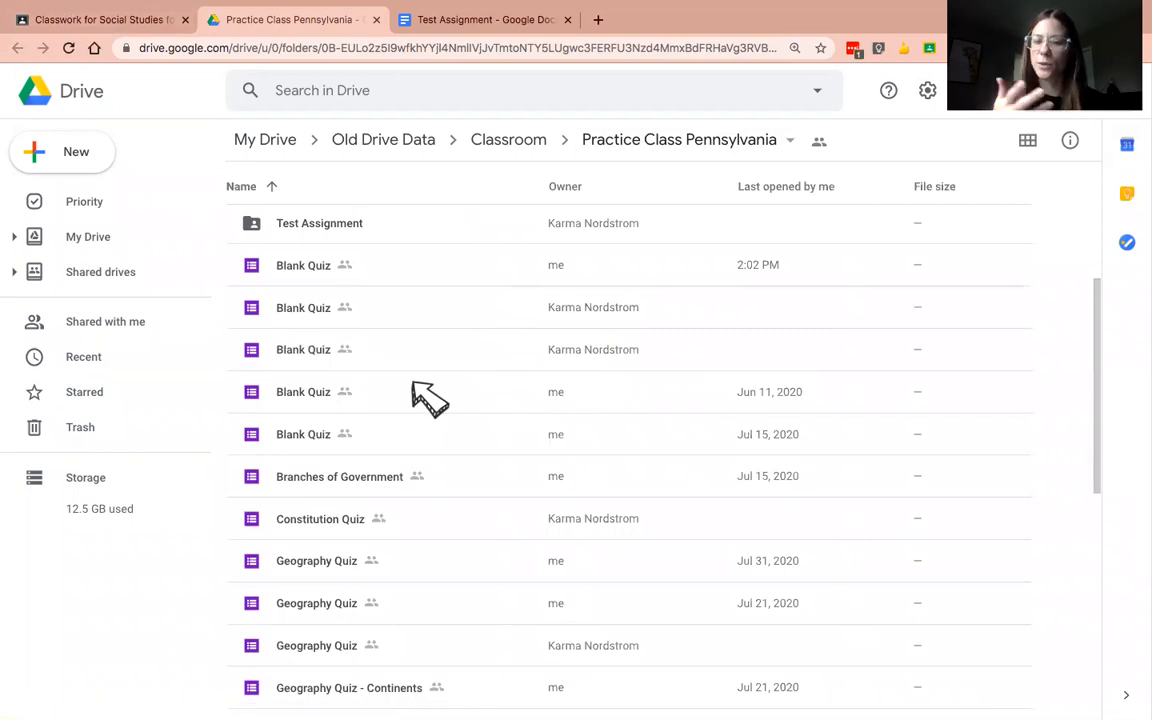
{"action": "scroll", "coordinate": [437, 474], "scroll_direction": "down", "scroll_amount": 5}
{"action": "scroll", "coordinate": [440, 472], "scroll_direction": "up", "scroll_amount": 5}
{"action": "scroll", "coordinate": [437, 474], "scroll_direction": "down", "scroll_amount": 5}
{"action": "scroll", "coordinate": [437, 474], "scroll_direction": "up", "scroll_amount": 10}
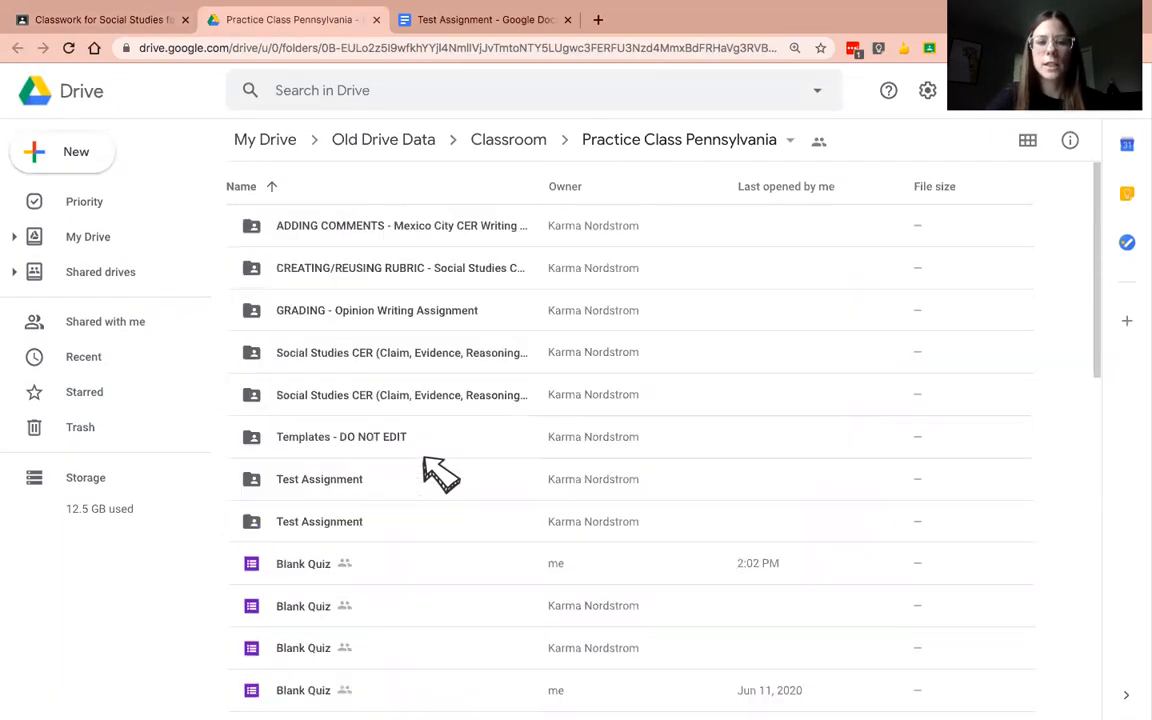
{"action": "scroll", "coordinate": [440, 474], "scroll_direction": "down", "scroll_amount": 10}
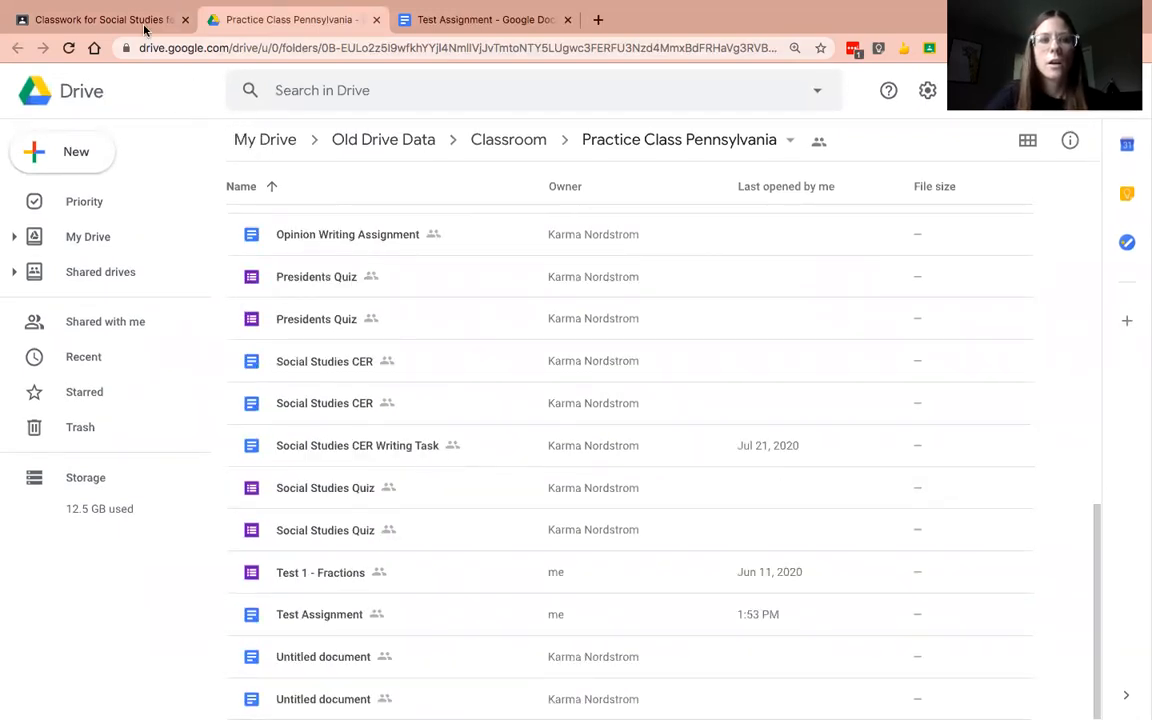
Step: Switch back to Google Classroom, go to the overview of all classes, and open the Social Studies for GC Webinar class
{"action": "left_click", "coordinate": [145, 24]}
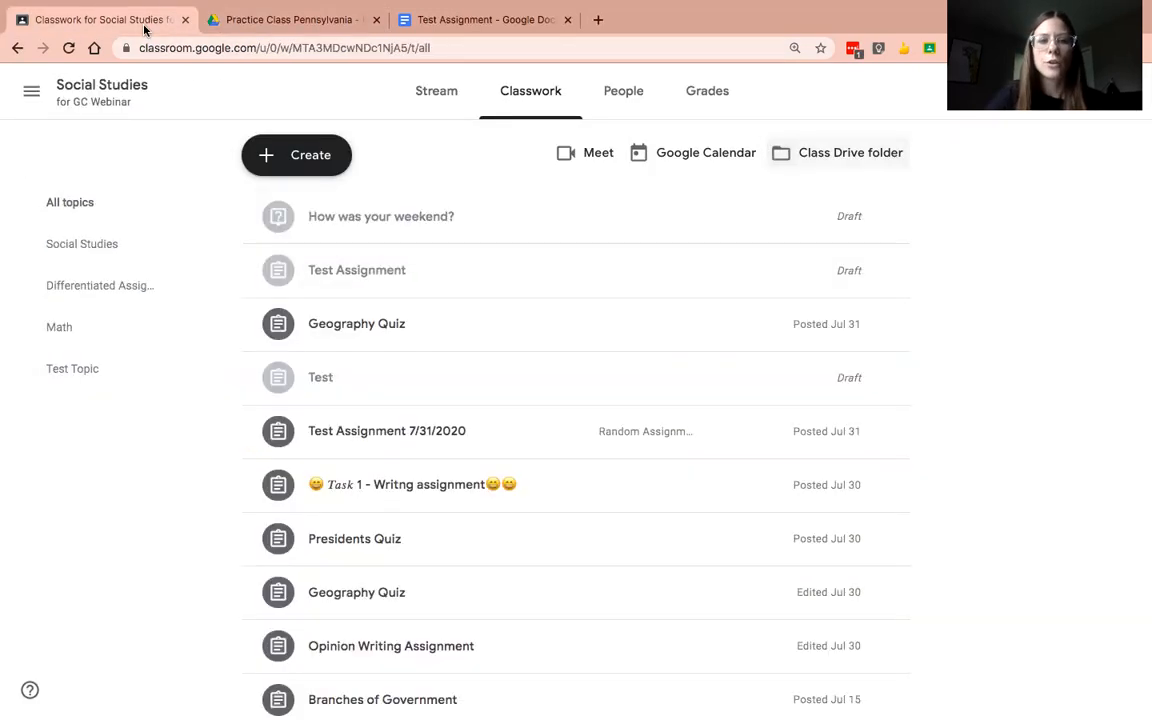
{"action": "left_click", "coordinate": [34, 94]}
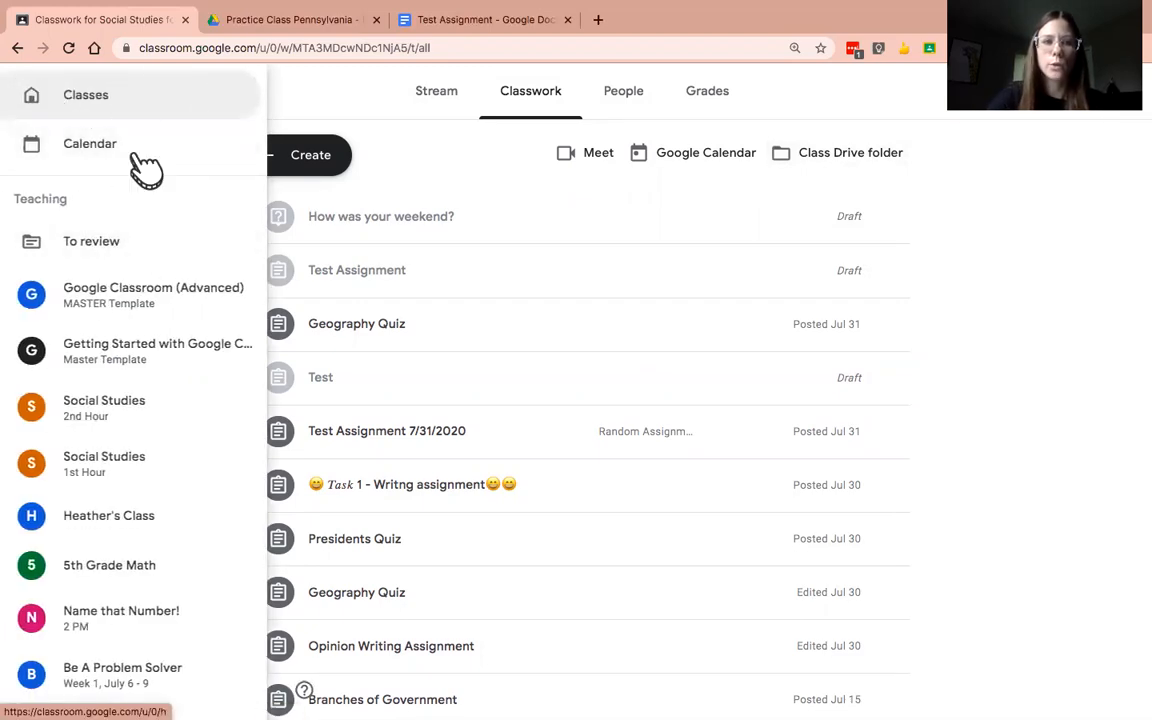
{"action": "left_click", "coordinate": [108, 97]}
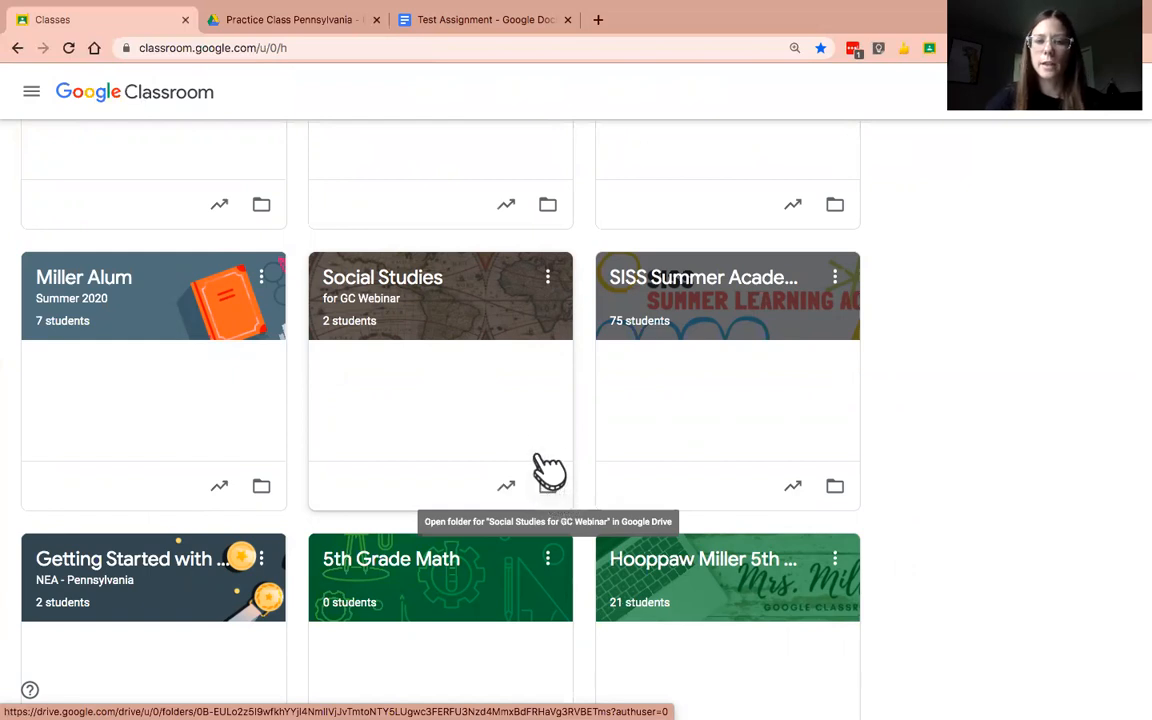
{"action": "left_click", "coordinate": [405, 285]}
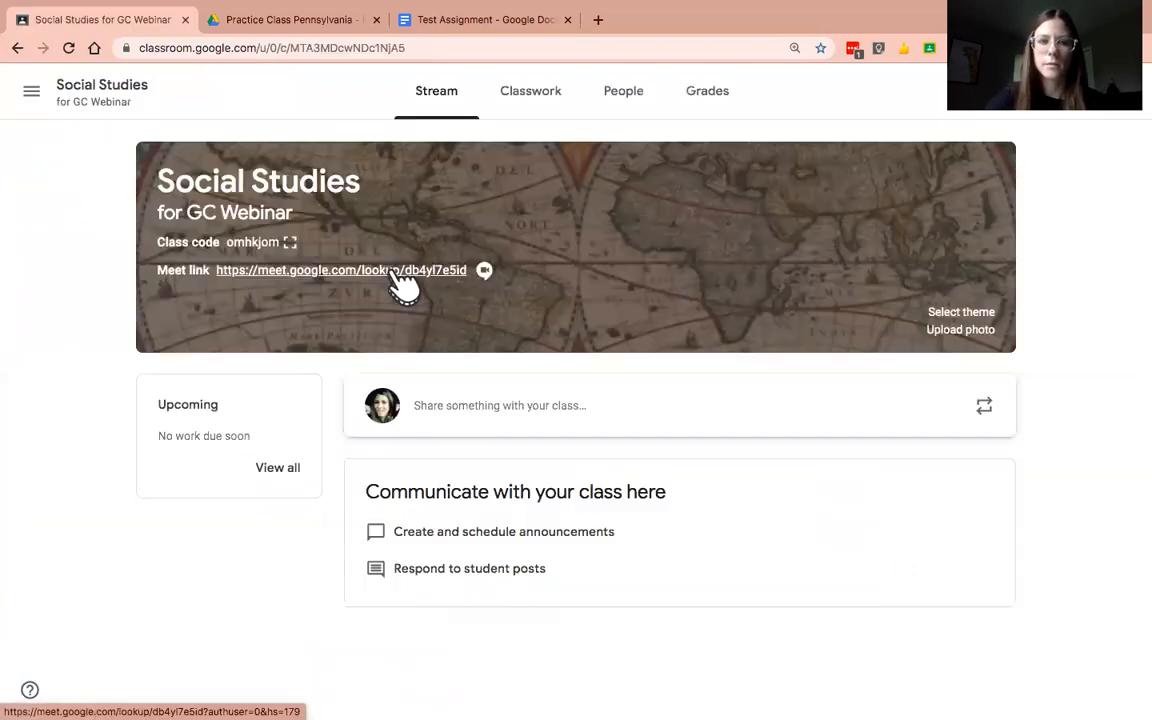